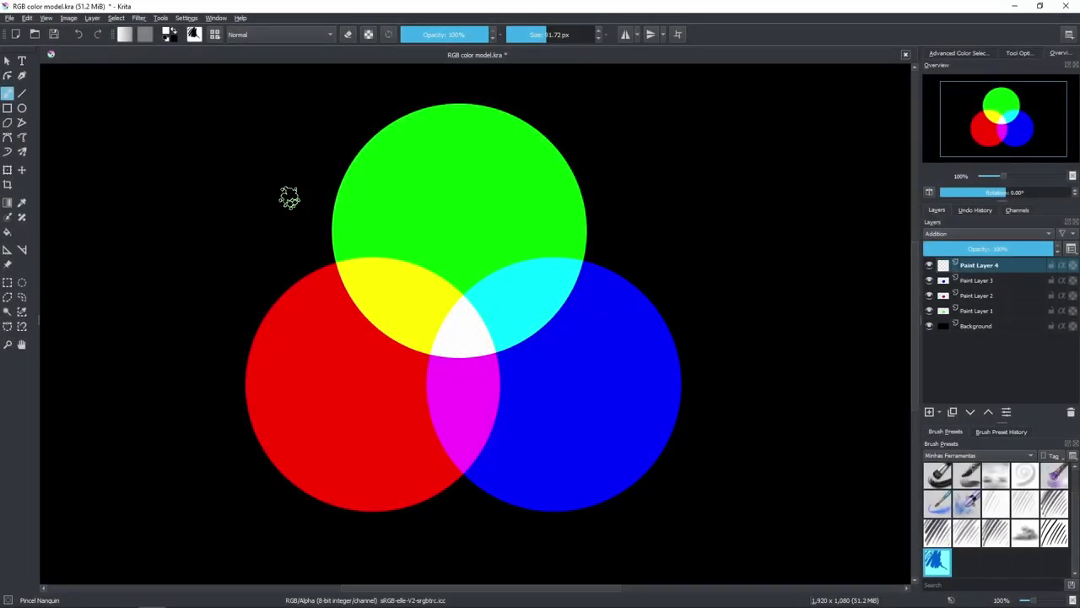
# Step: Paint three white arrows on Paint Layer 4 pointing at the red, green and blue circles, and clear them from the layer
pyautogui.moveTo(211, 189)
pyautogui.mouseDown()
pyautogui.moveTo(234, 234)
pyautogui.moveTo(250, 216)
pyautogui.mouseUp()
pyautogui.moveTo(309, 84)
pyautogui.mouseDown()
pyautogui.moveTo(333, 126)
pyautogui.moveTo(340, 105)
pyautogui.mouseUp()
pyautogui.moveTo(676, 270)
pyautogui.mouseDown()
pyautogui.moveTo(709, 244)
pyautogui.moveTo(665, 273)
pyautogui.moveTo(703, 283)
pyautogui.mouseUp()
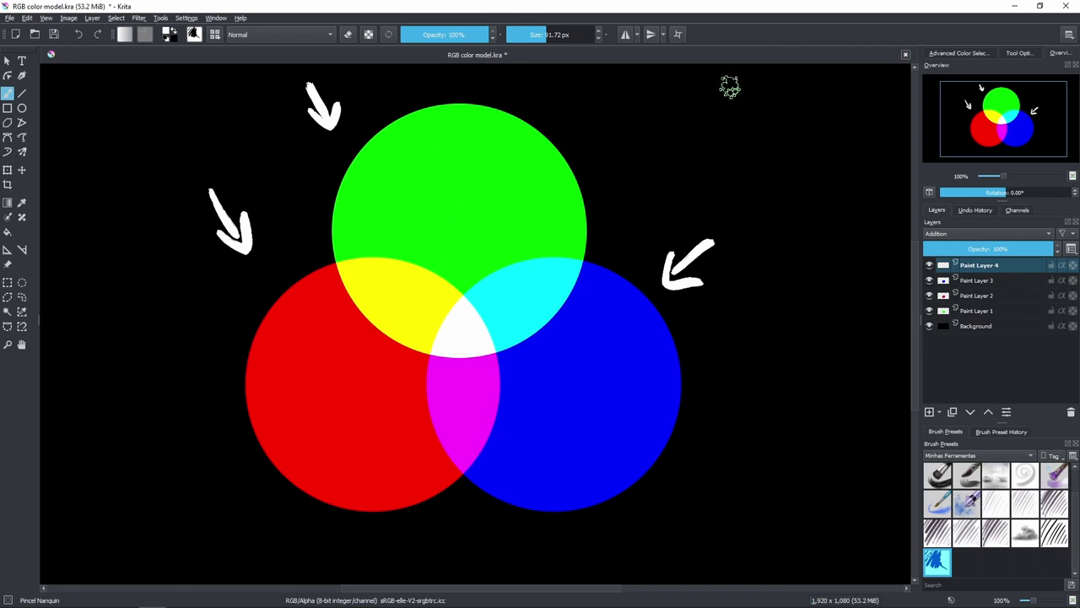
pyautogui.press('Delete')
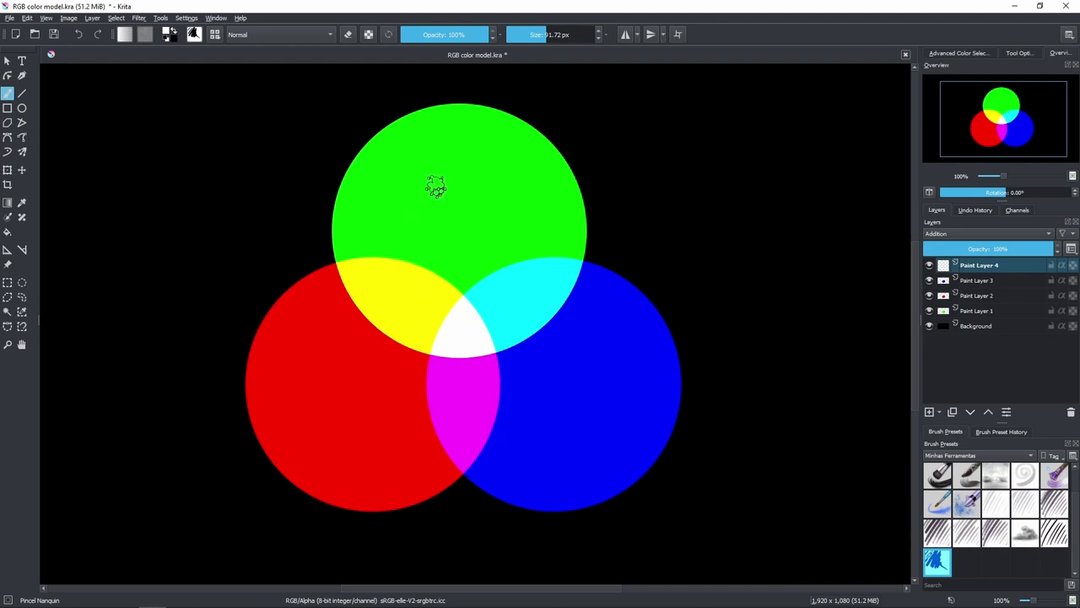
# Step: Select the blue circle on Paint Layer 3 and fill it with dark blue #000073
pyautogui.press('pagedown')
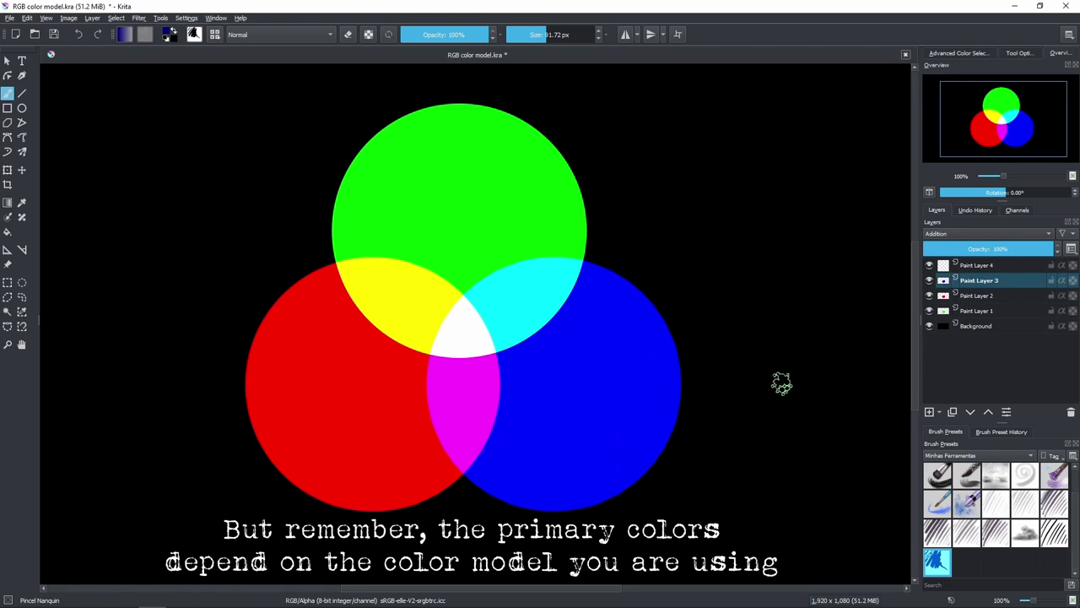
pyautogui.keyDown('ctrl'); pyautogui.click(943, 280); pyautogui.keyUp('ctrl')
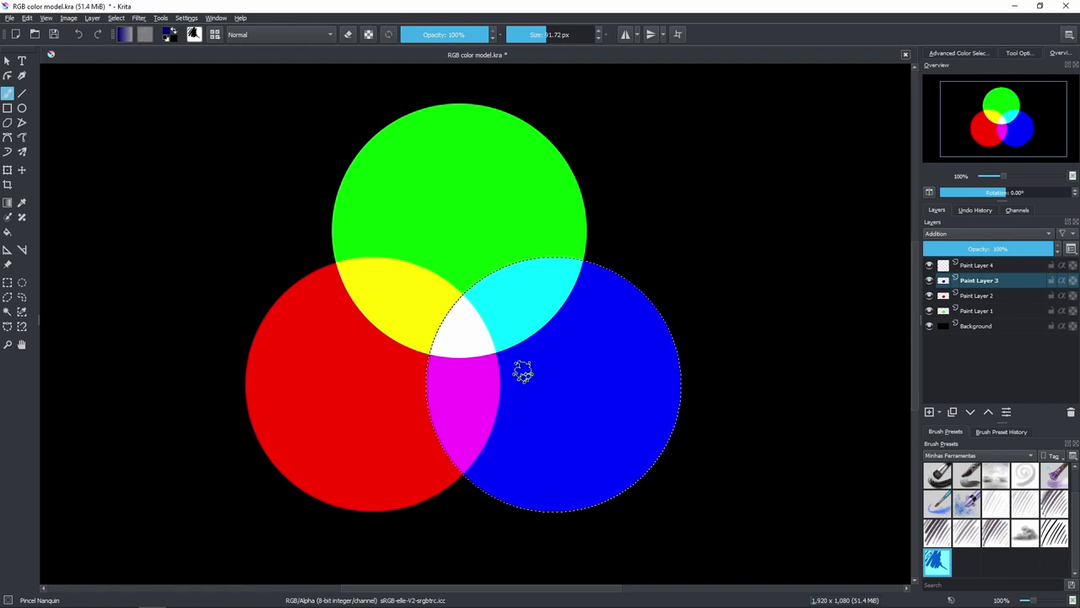
pyautogui.click(168, 32)
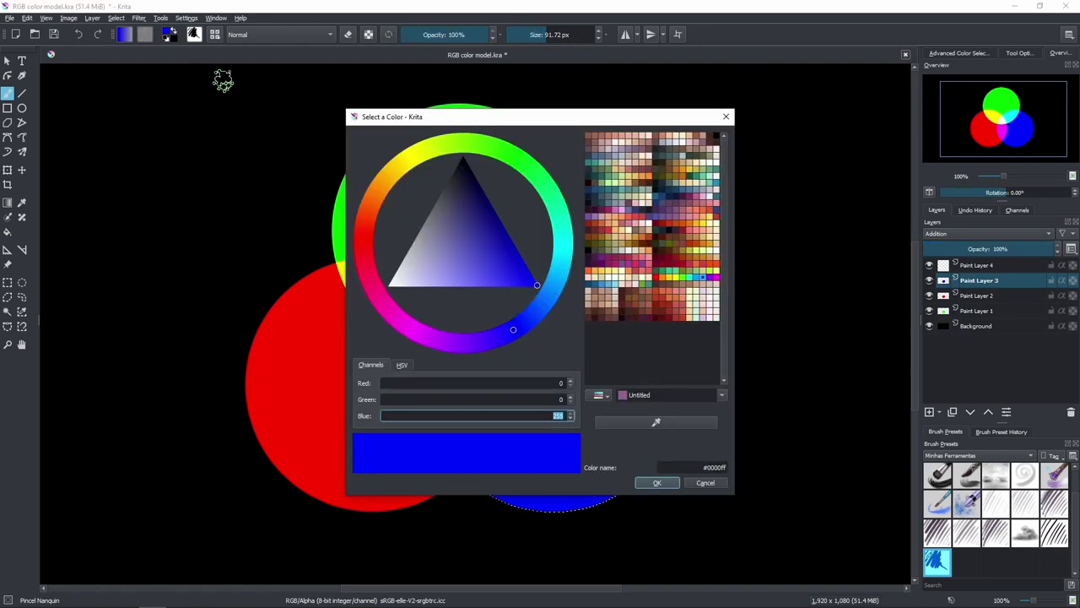
pyautogui.moveTo(496, 236); pyautogui.dragTo(538, 215)
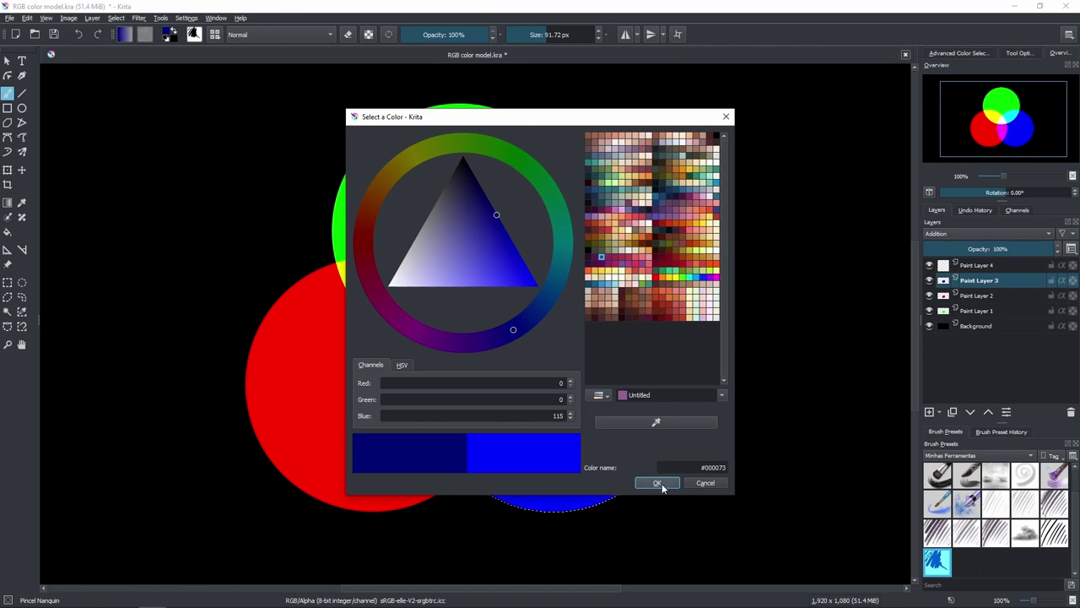
pyautogui.click(657, 483)
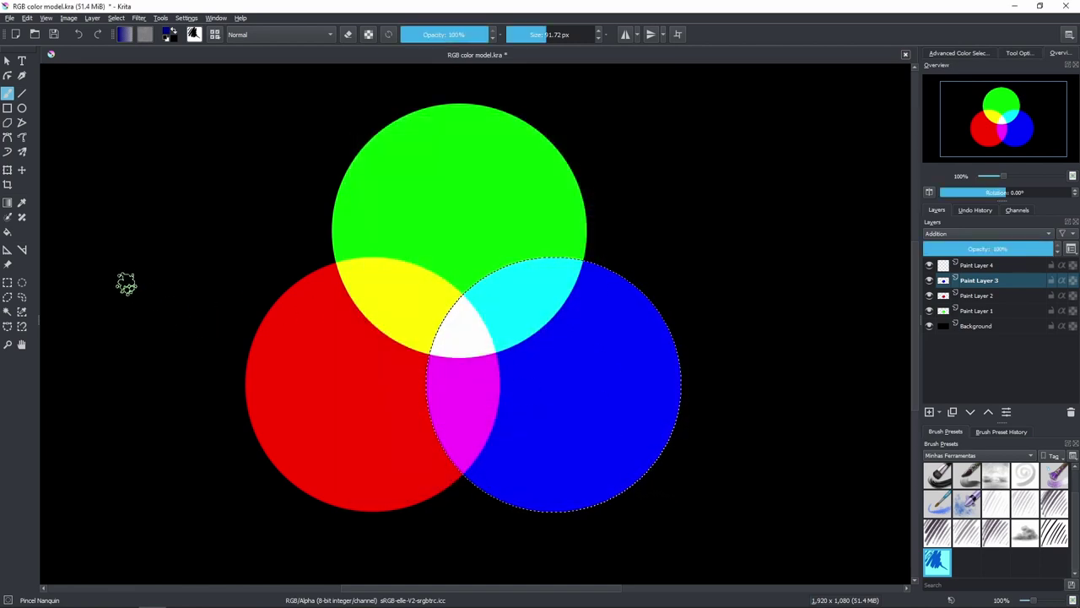
pyautogui.click(8, 233)
pyautogui.click(557, 432)
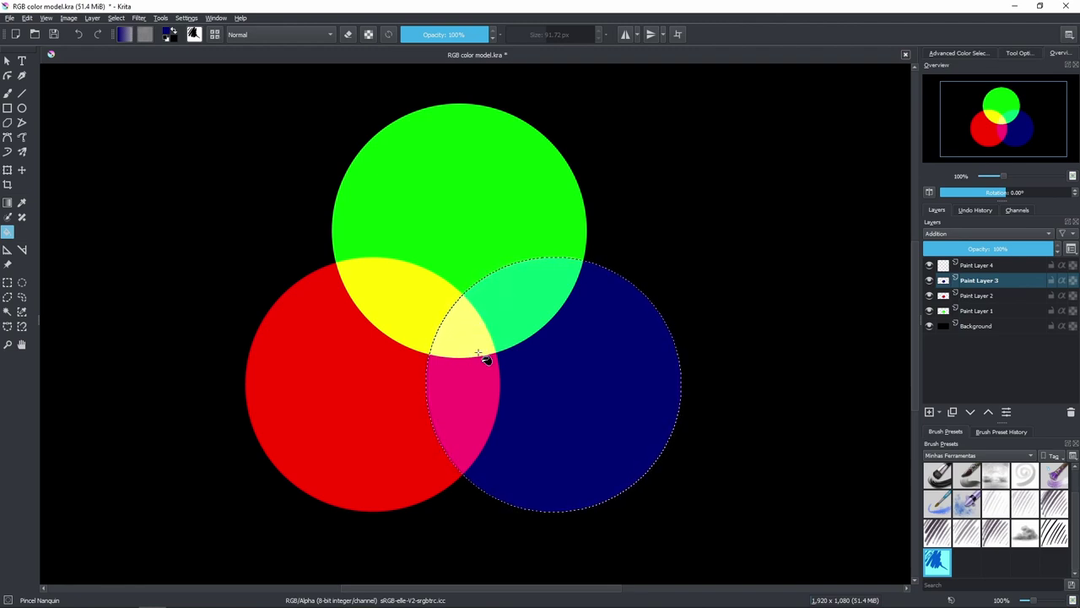
# Step: Undo the dark blue fill and remove the selection around the circle
pyautogui.hotkey('shift', 'BackSpace')
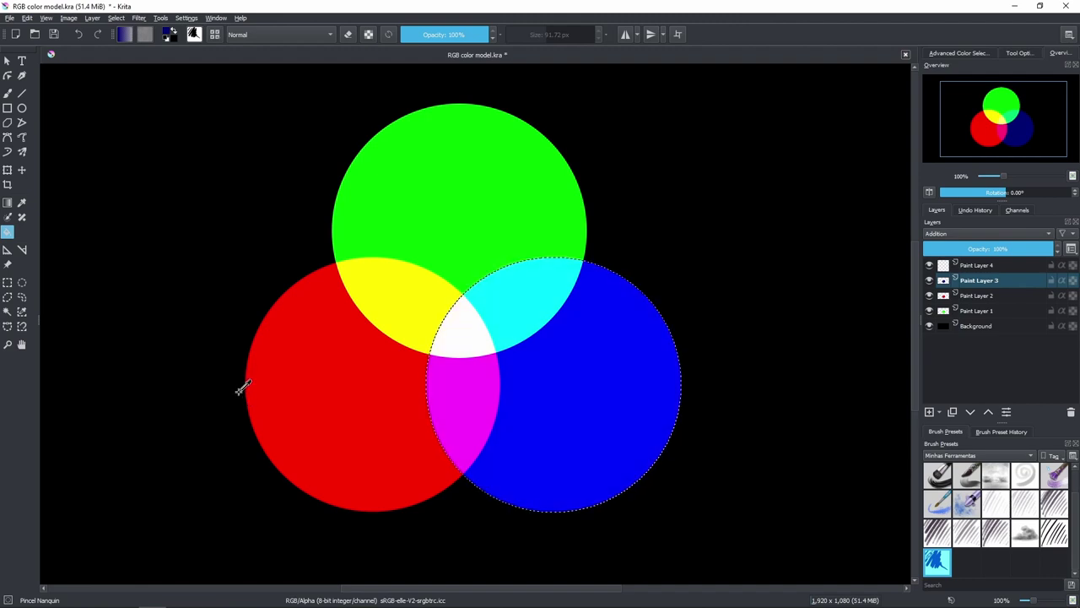
pyautogui.click(8, 282)
pyautogui.click(238, 269)
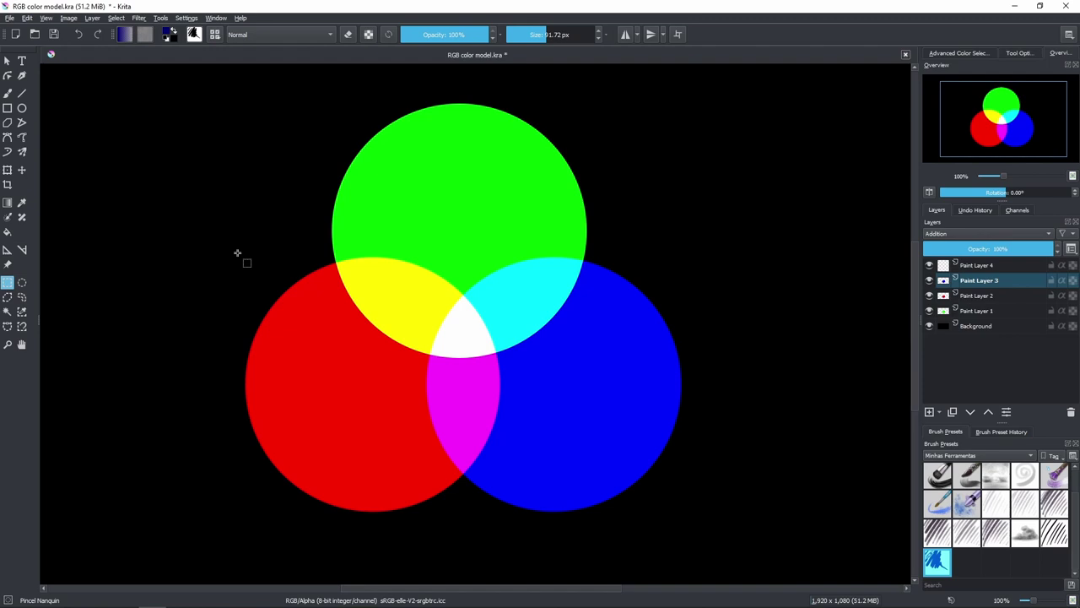
# Step: Activate the Freehand Brush tool
pyautogui.press(']')
pyautogui.press(']')
pyautogui.press(']')
pyautogui.press(']')
pyautogui.press(']')
pyautogui.press('b')
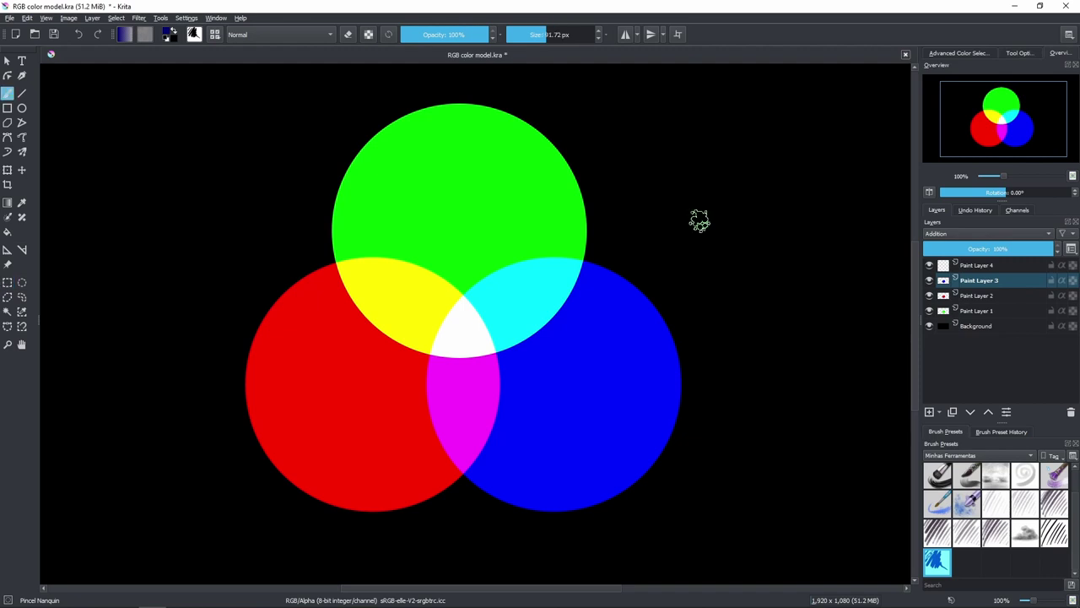
# Step: Open the foreground colour selector, place it beside the circles and sample the blue circle's pure blue #0000ff
pyautogui.click(167, 34)
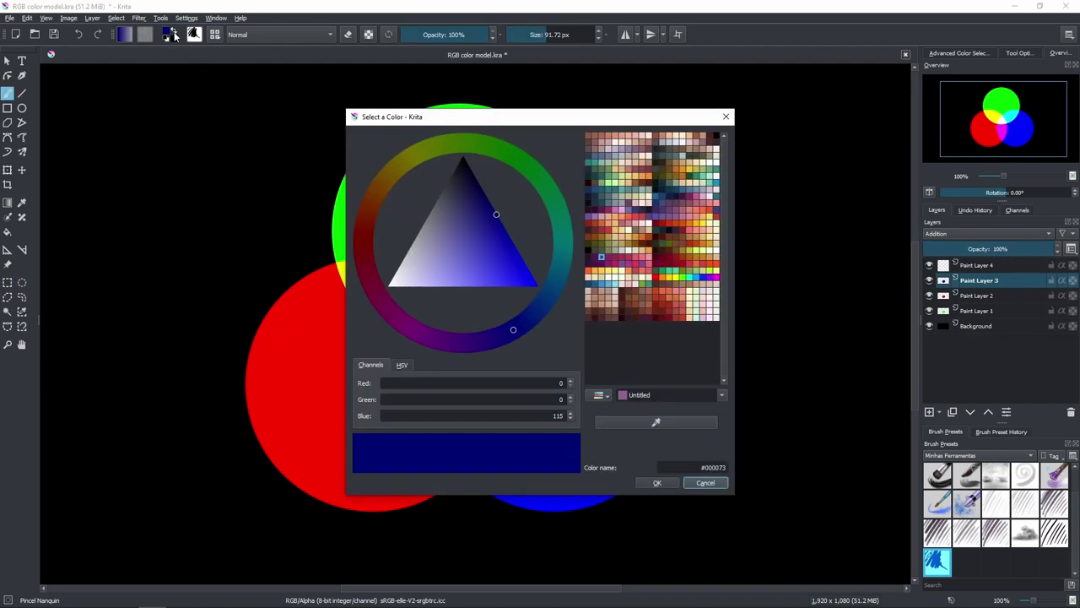
pyautogui.moveTo(507, 123); pyautogui.dragTo(861, 106)
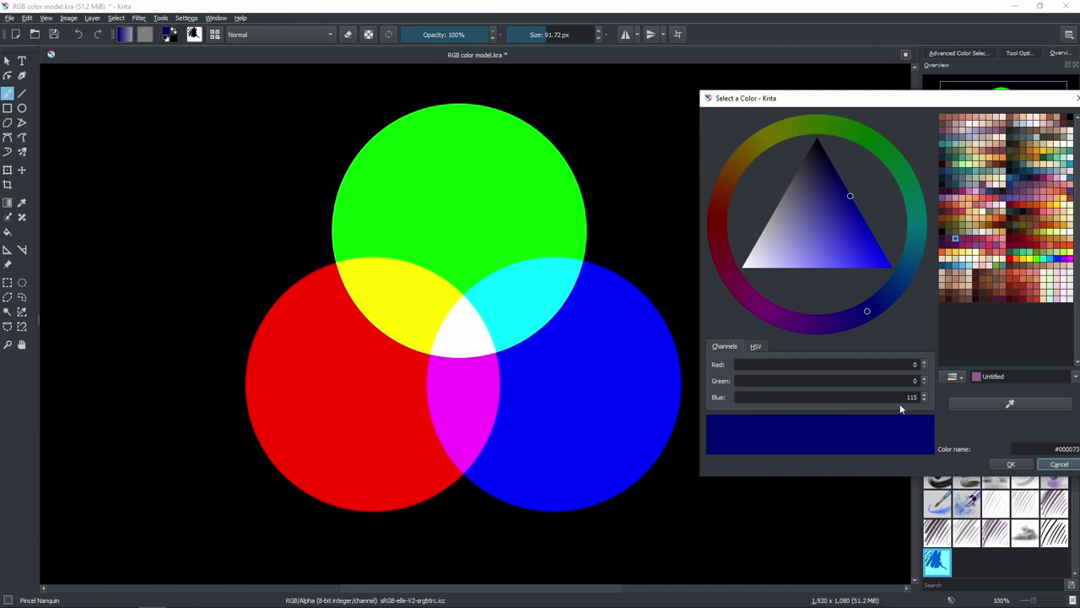
pyautogui.click(599, 393)
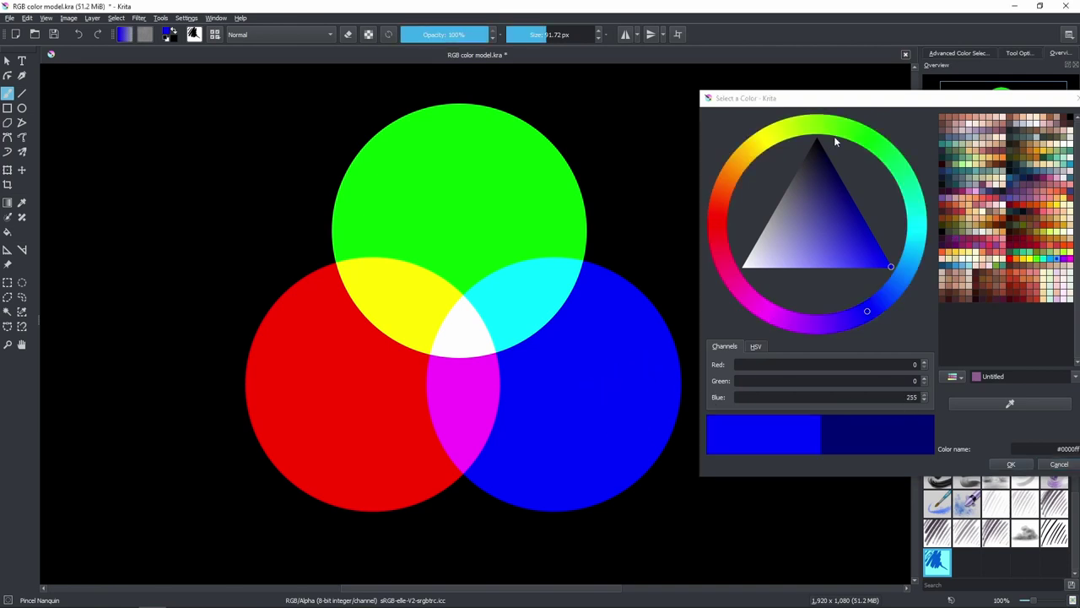
pyautogui.moveTo(815, 101); pyautogui.dragTo(786, 95)
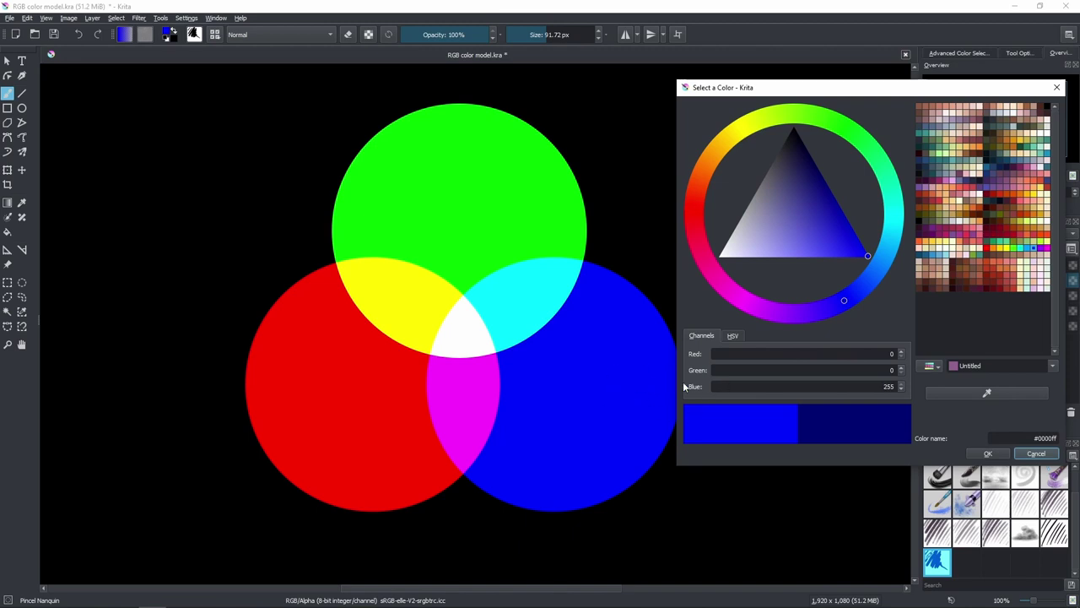
# Step: Set the Red channel of the blue colour to 0 and highlight the Blue channel's value
pyautogui.click(890, 354)
pyautogui.doubleClick(889, 354)
pyautogui.write('0')
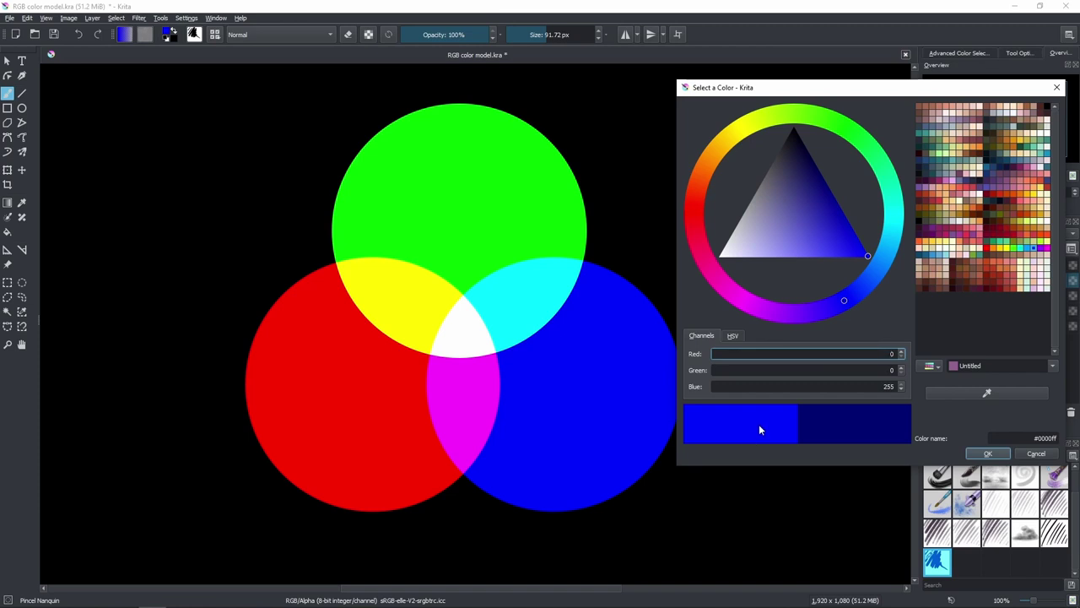
pyautogui.moveTo(878, 387); pyautogui.dragTo(908, 391)
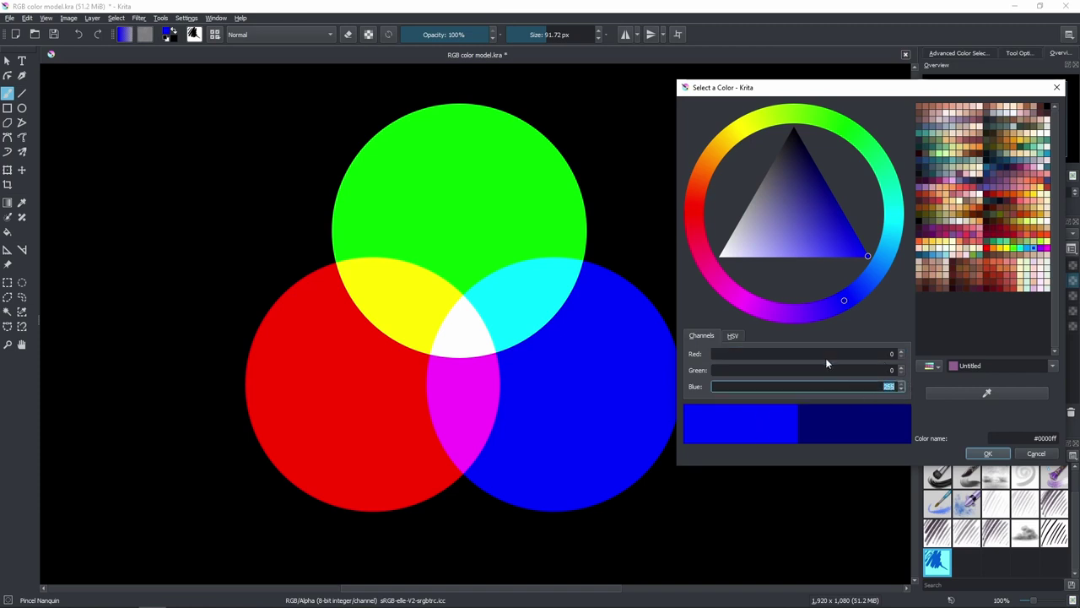
# Step: Sample the green, red and blue circles in turn to compare their RGB channel values
pyautogui.click(508, 205)
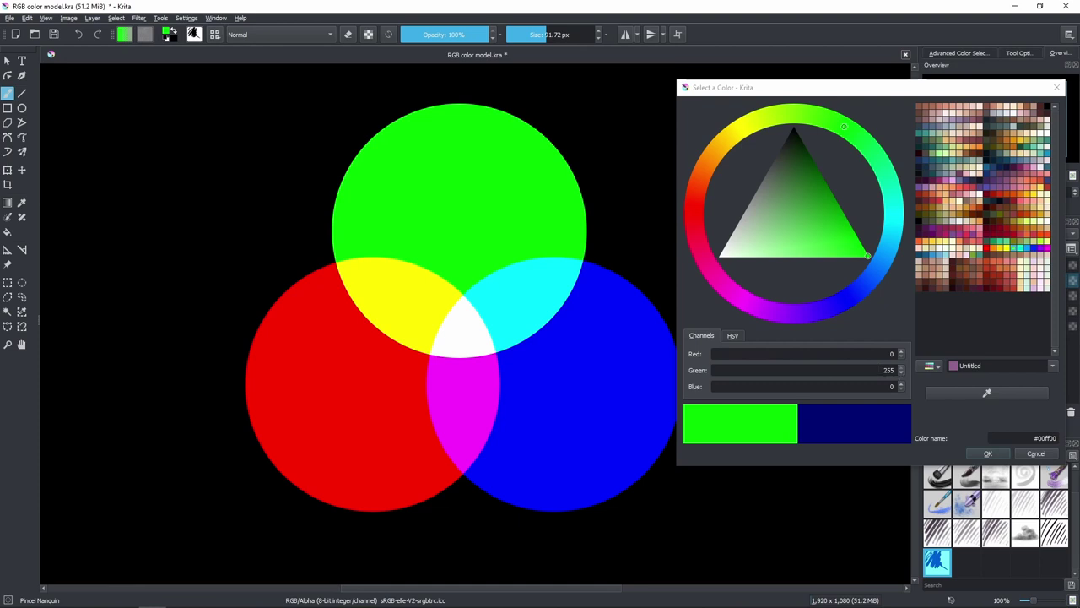
pyautogui.click(346, 375)
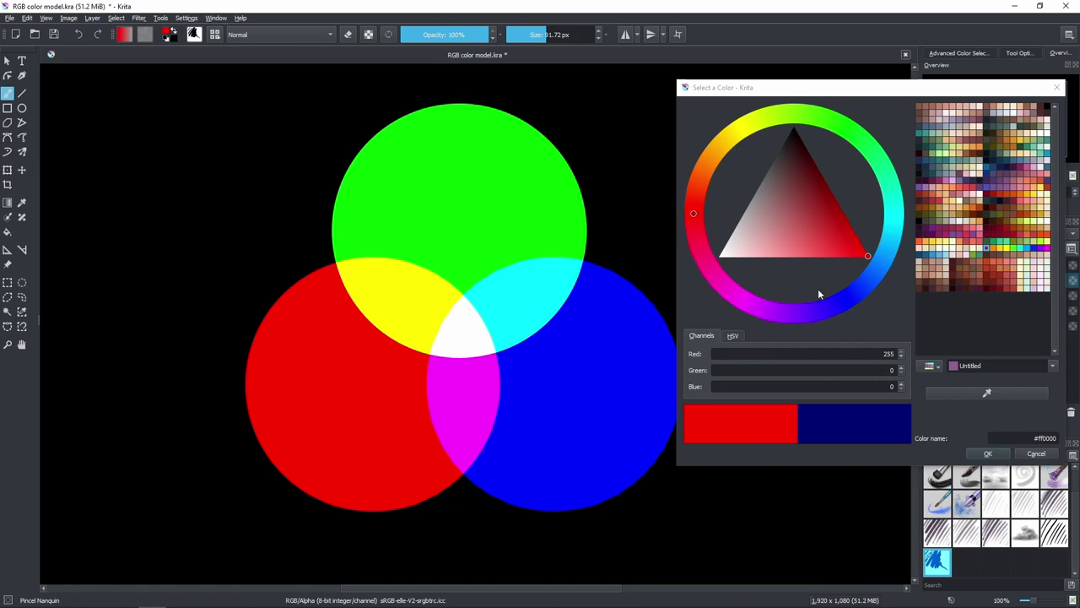
pyautogui.click(581, 398)
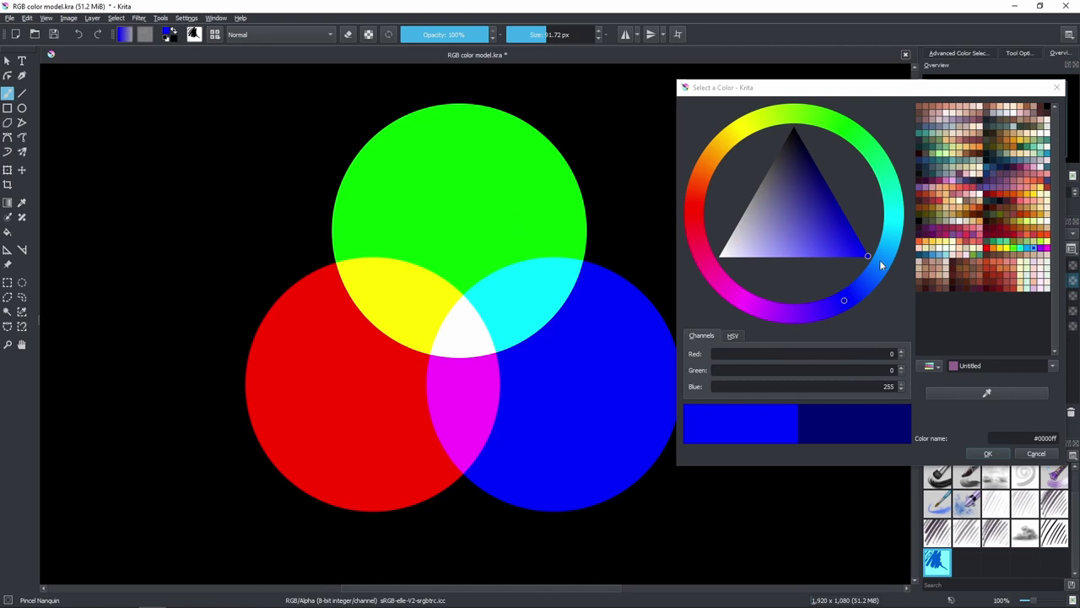
# Step: Lower the Blue channel gradually to 228 (#0000e4)
pyautogui.click(903, 389)
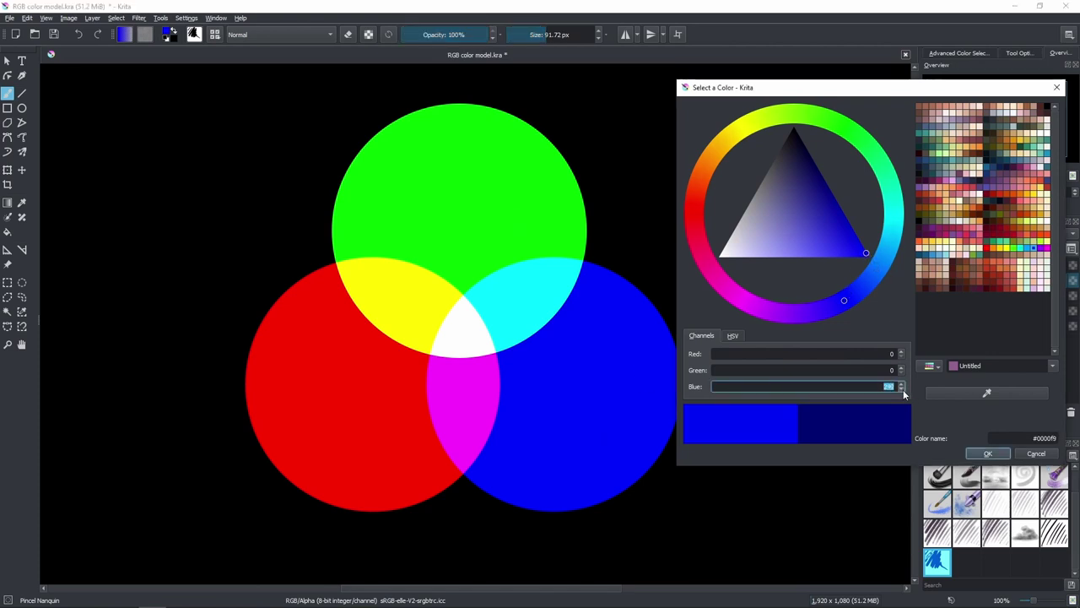
pyautogui.click(902, 389)
pyautogui.click(901, 389)
pyautogui.click(901, 389)
pyautogui.click(902, 389)
pyautogui.click(902, 390)
pyautogui.click(902, 389)
pyautogui.click(903, 390)
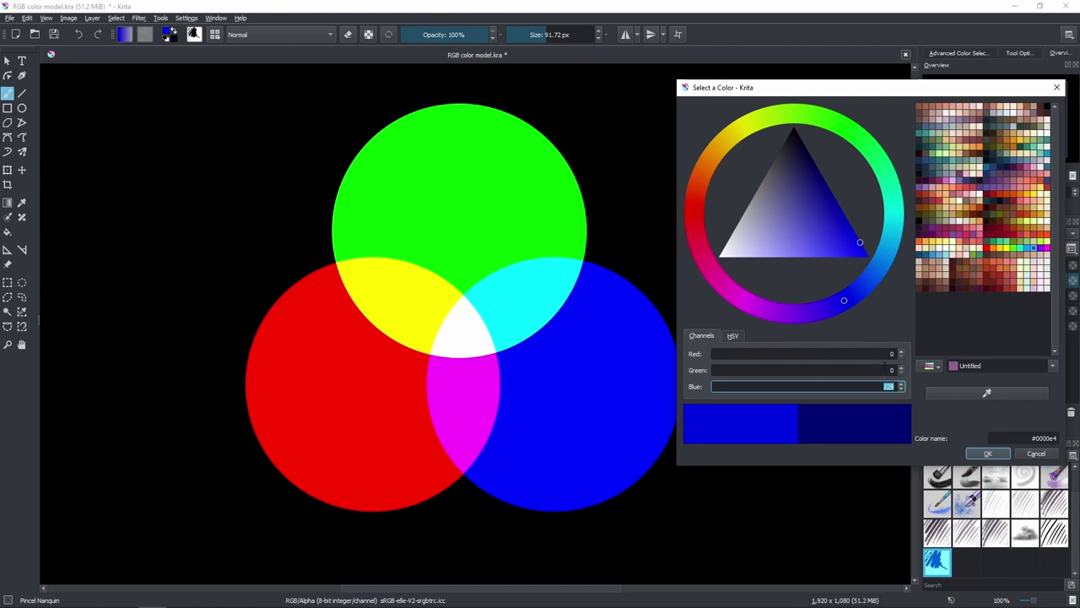
# Step: Darken the colour to black by setting the Blue channel to 100, 50 and 0 in turn
pyautogui.write('100')
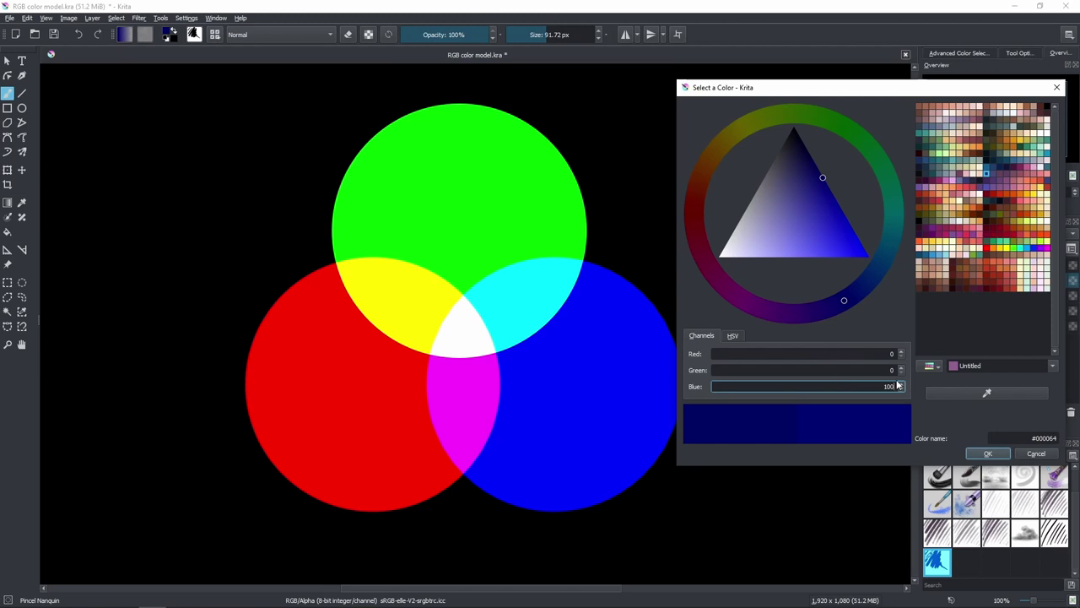
pyautogui.doubleClick(893, 386)
pyautogui.write('50')
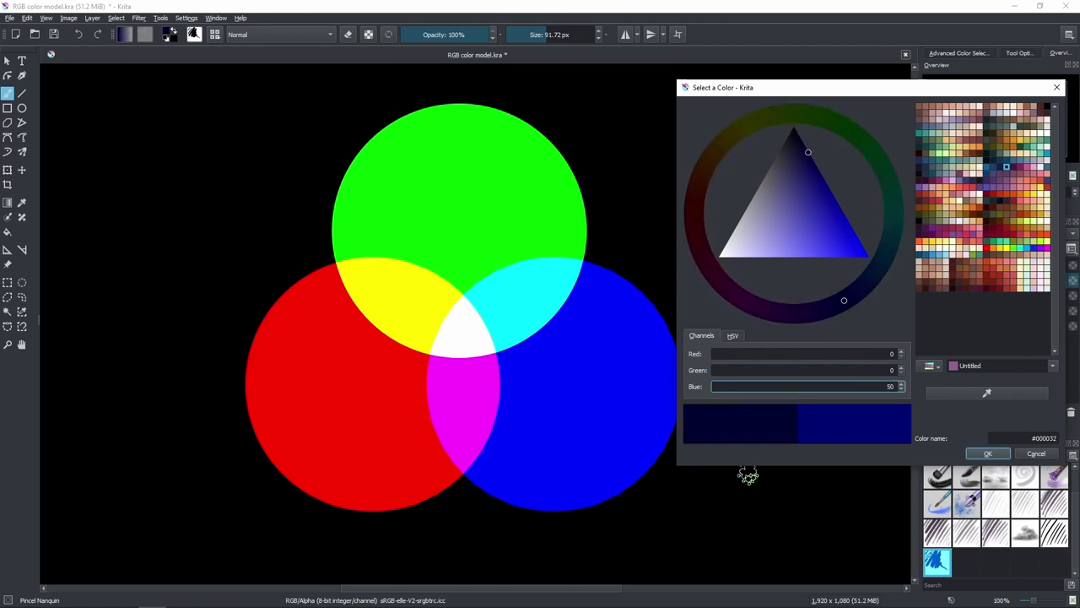
pyautogui.press('BackSpace')
pyautogui.press('BackSpace')
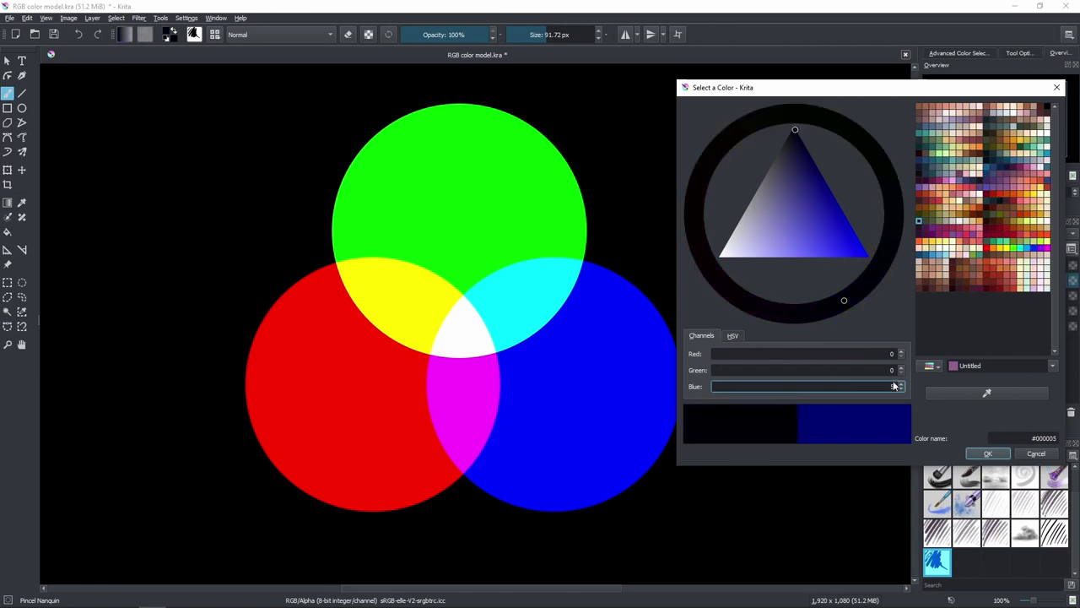
pyautogui.write('0')
# Step: Pick pure black and pure white in turn from the colour triangle
pyautogui.click(794, 132)
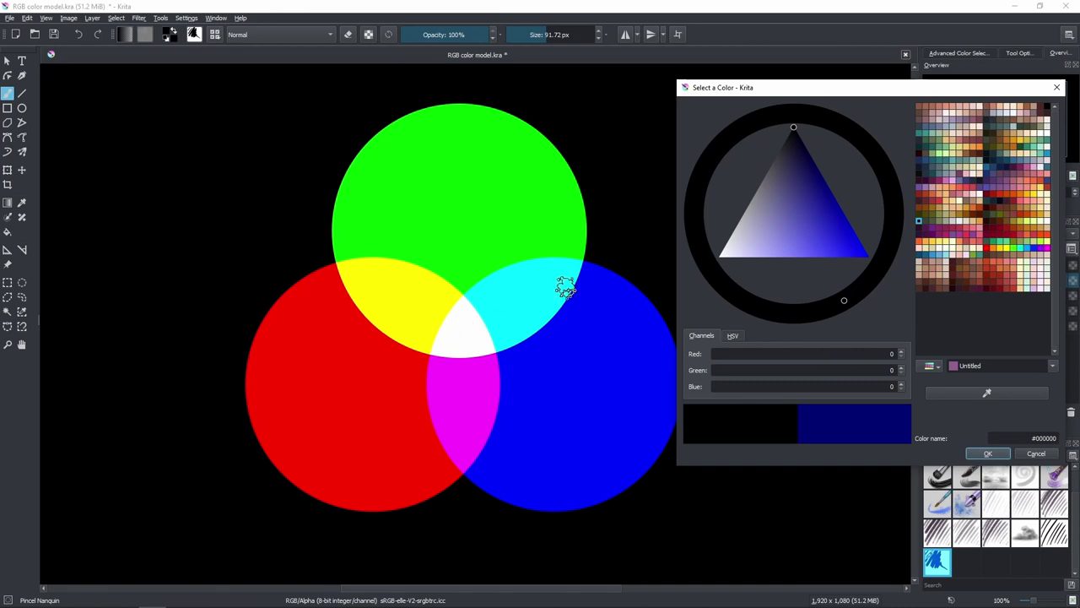
pyautogui.click(719, 254)
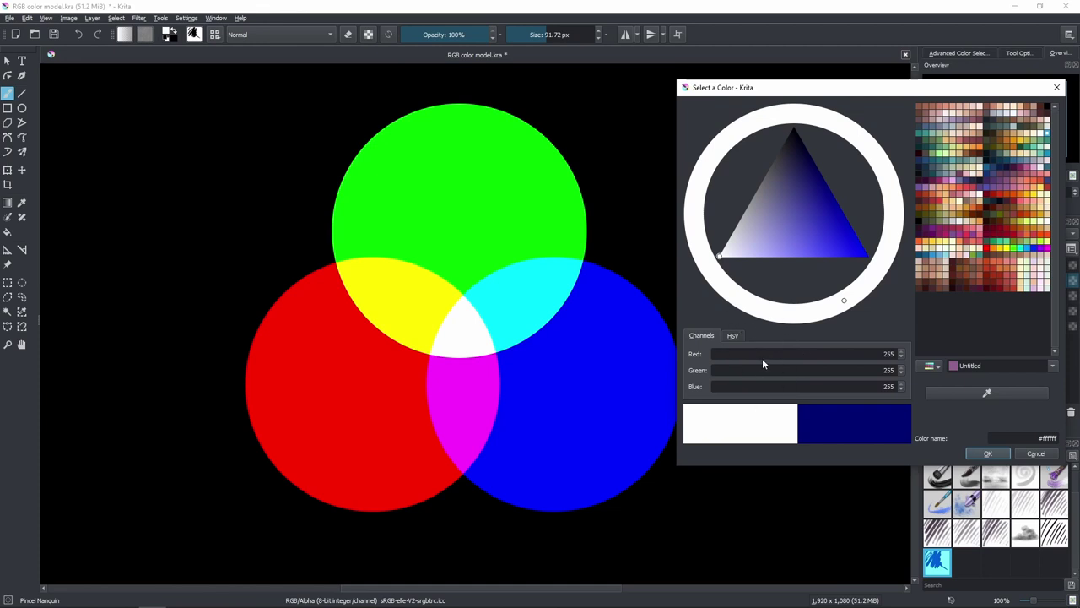
# Step: Adjust the shade and hue on the colour wheel to a fully saturated red, #ff000d
pyautogui.moveTo(767, 233); pyautogui.dragTo(797, 201)
pyautogui.moveTo(736, 148)
pyautogui.mouseDown()
pyautogui.moveTo(704, 169)
pyautogui.moveTo(706, 159)
pyautogui.mouseUp()
pyautogui.moveTo(795, 201); pyautogui.dragTo(881, 265)
pyautogui.moveTo(709, 164)
pyautogui.mouseDown()
pyautogui.moveTo(697, 173)
pyautogui.moveTo(692, 222)
pyautogui.mouseUp()
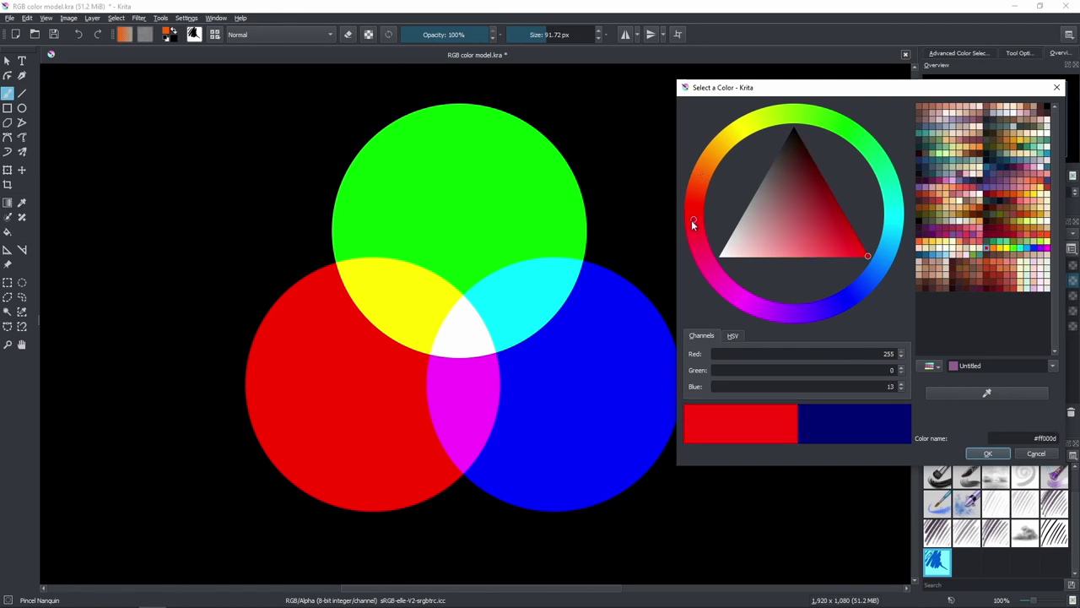
# Step: Mute the red to #dc3141, then shift it to a fully saturated orange, #ff6a00
pyautogui.moveTo(845, 226)
pyautogui.mouseDown()
pyautogui.moveTo(788, 238)
pyautogui.moveTo(793, 216)
pyautogui.moveTo(823, 236)
pyautogui.moveTo(810, 201)
pyautogui.moveTo(822, 233)
pyautogui.moveTo(820, 207)
pyautogui.moveTo(806, 213)
pyautogui.moveTo(829, 239)
pyautogui.mouseUp()
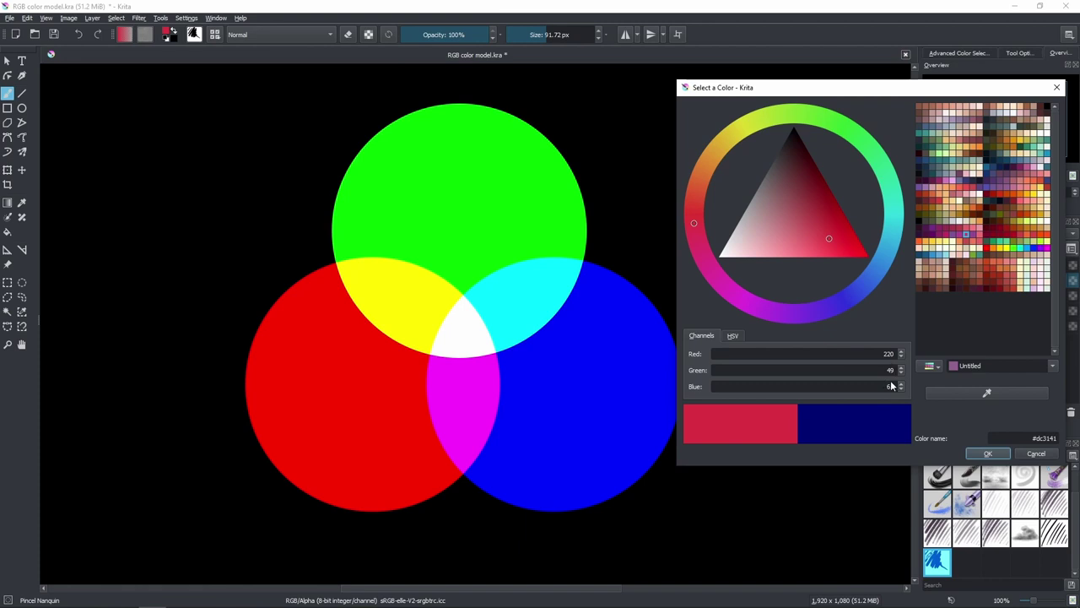
pyautogui.moveTo(697, 217); pyautogui.dragTo(701, 171)
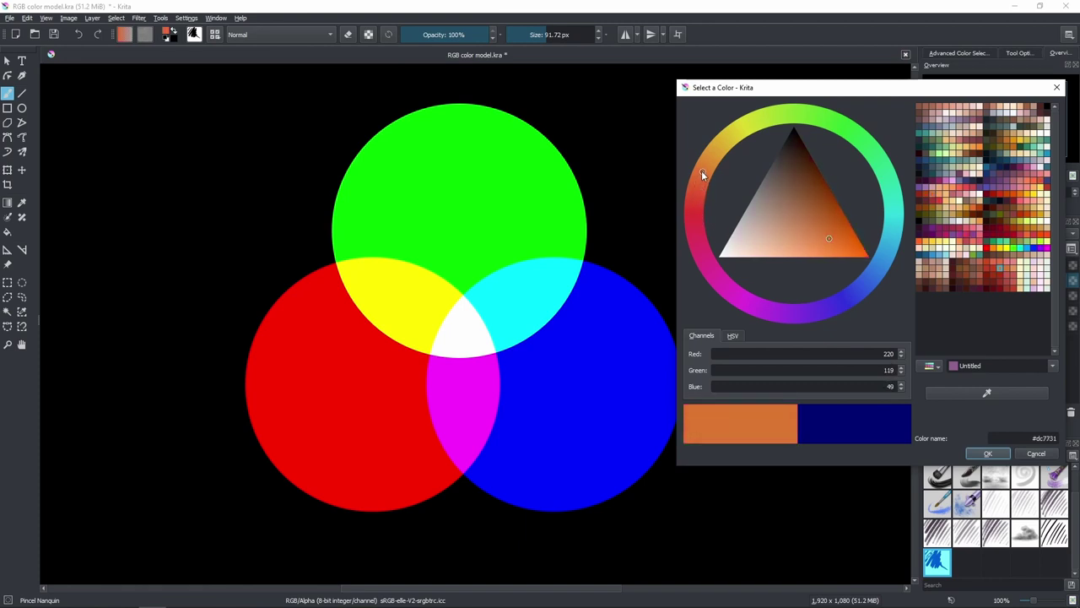
pyautogui.moveTo(829, 238); pyautogui.dragTo(874, 282)
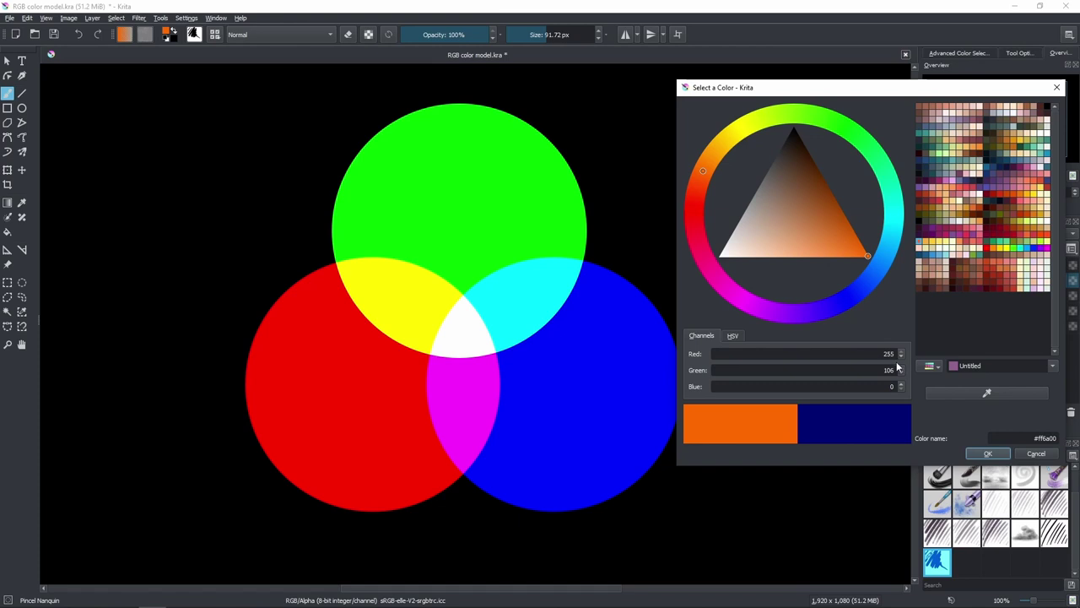
# Step: Set the orange's Green channel to 255 to make pure yellow #ffff00
pyautogui.click(859, 369)
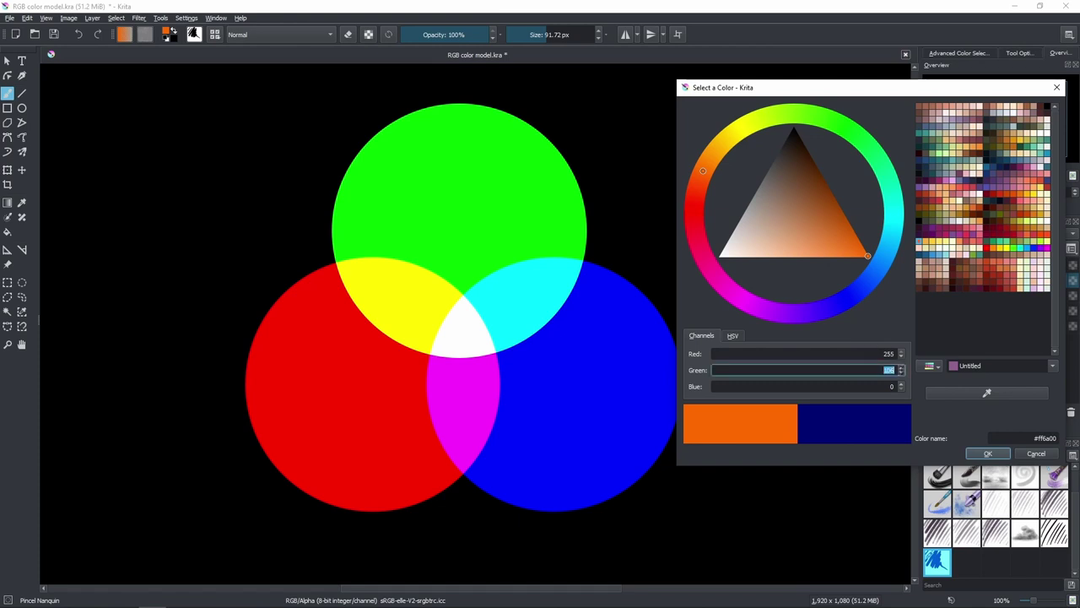
pyautogui.write('255')
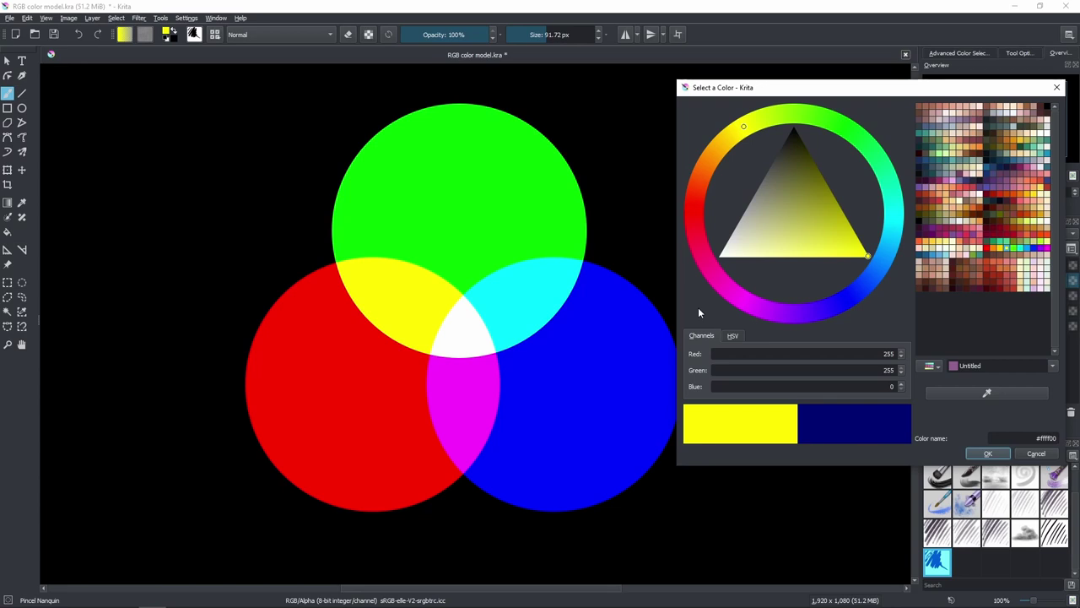
# Step: Show the yellow's hue, saturation and value settings and activate the Fill tool
pyautogui.click(732, 335)
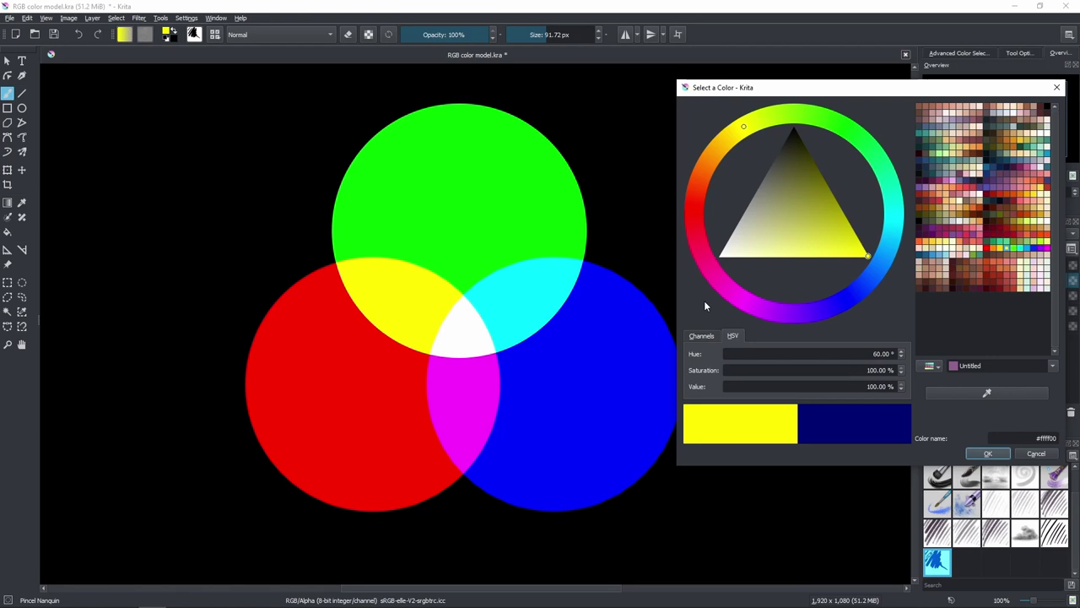
pyautogui.press('f')
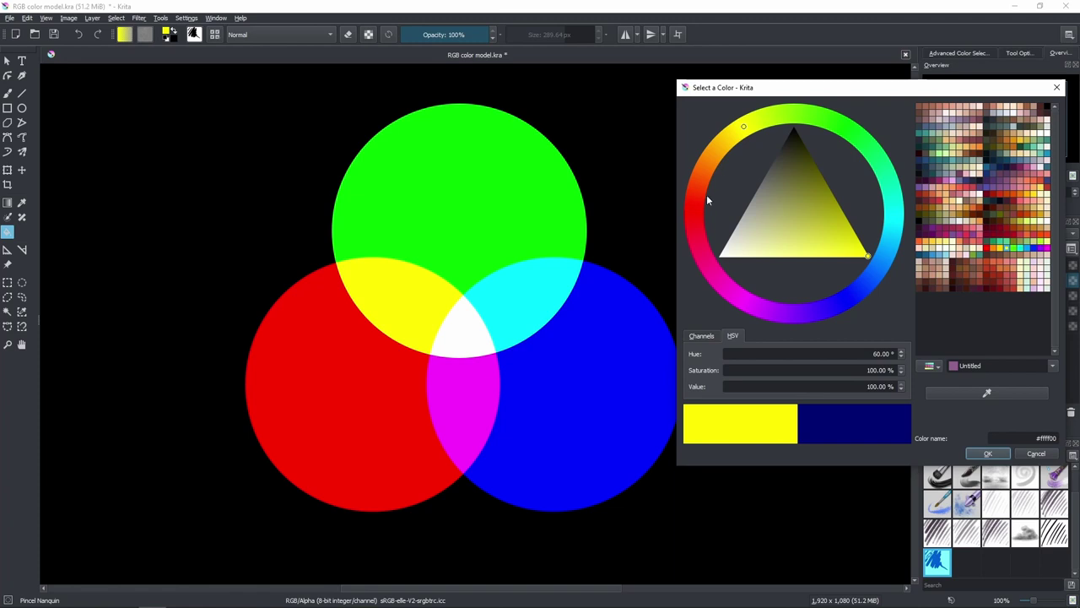
# Step: Sweep the hue around the colour wheel and set Hue to 0° for pure red
pyautogui.click(694, 216)
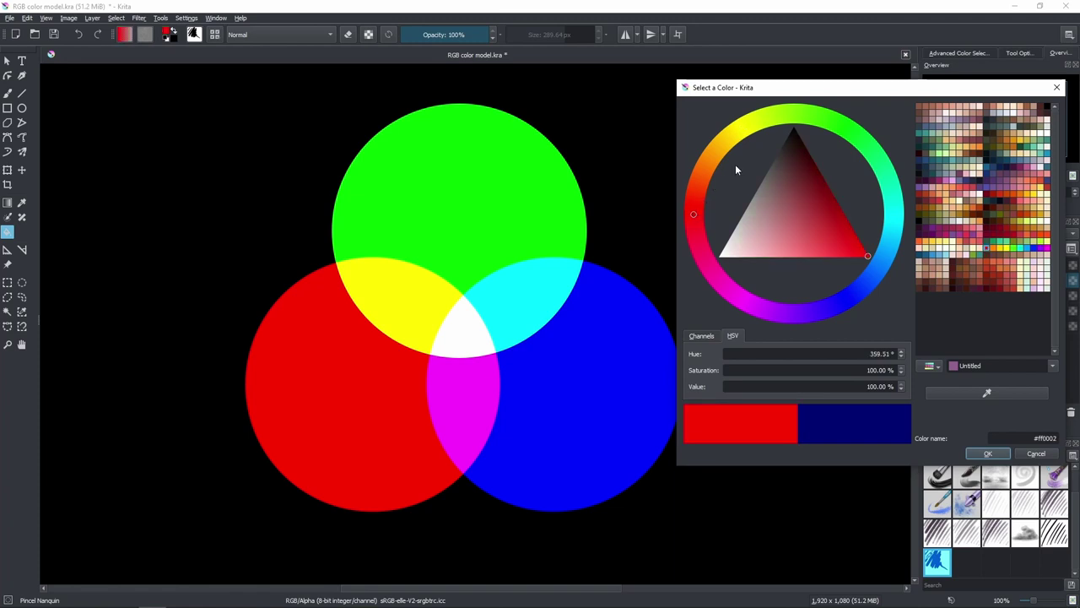
pyautogui.moveTo(831, 124)
pyautogui.mouseDown()
pyautogui.moveTo(743, 127)
pyautogui.moveTo(698, 196)
pyautogui.moveTo(766, 112)
pyautogui.moveTo(831, 125)
pyautogui.moveTo(718, 152)
pyautogui.moveTo(696, 219)
pyautogui.moveTo(709, 165)
pyautogui.moveTo(844, 128)
pyautogui.moveTo(888, 187)
pyautogui.moveTo(891, 262)
pyautogui.moveTo(867, 297)
pyautogui.moveTo(888, 174)
pyautogui.moveTo(875, 294)
pyautogui.moveTo(844, 308)
pyautogui.moveTo(720, 259)
pyautogui.moveTo(699, 206)
pyautogui.mouseUp()
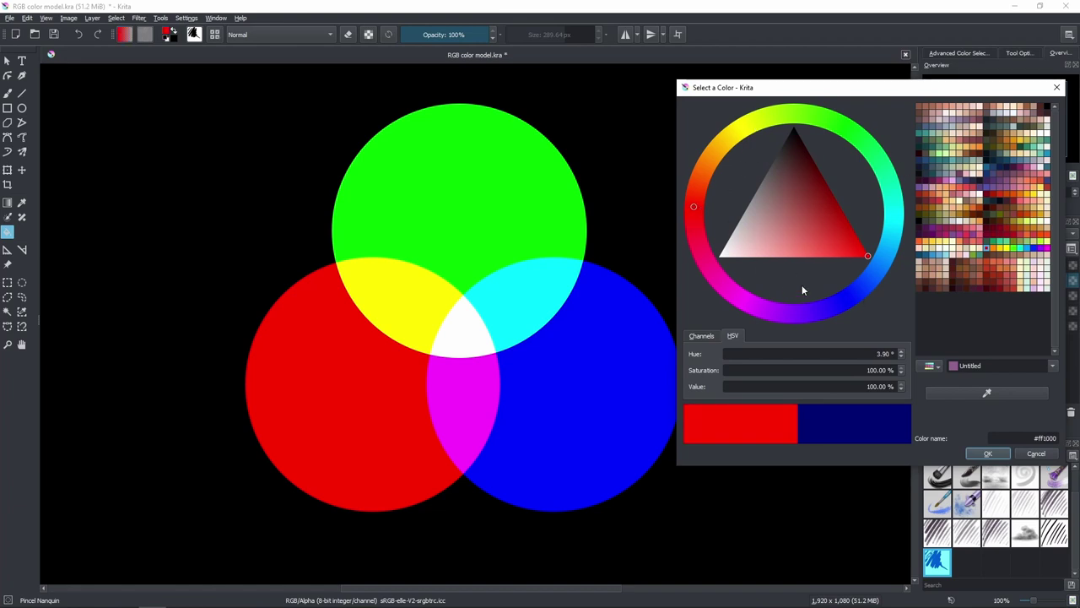
pyautogui.doubleClick(877, 354)
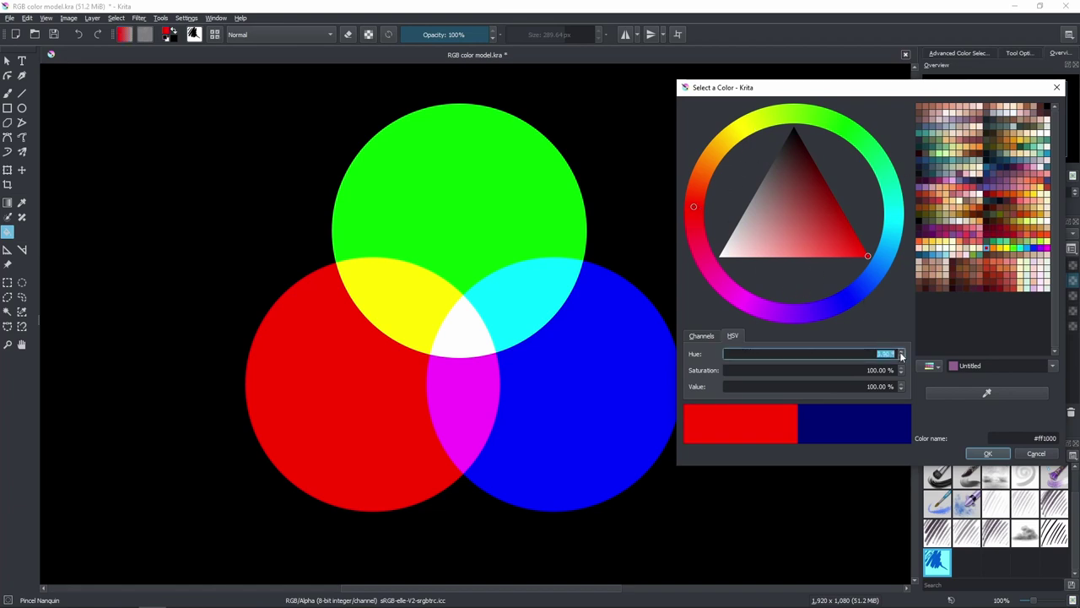
pyautogui.write('0')
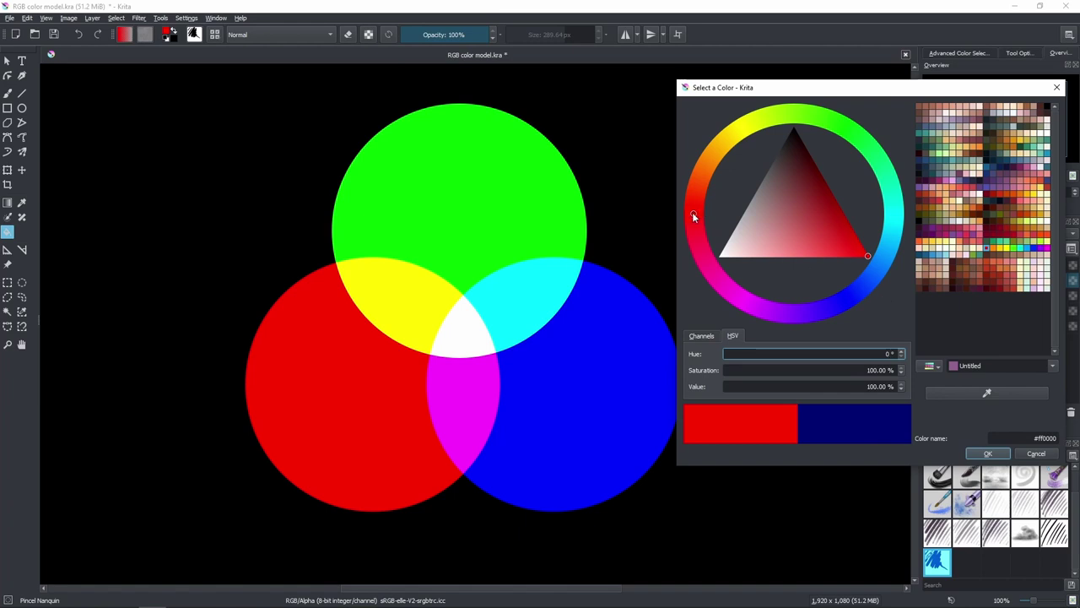
# Step: Step the fully saturated colour's Hue value through 120°, 240° and 360°
pyautogui.doubleClick(890, 354)
pyautogui.write('120')
pyautogui.doubleClick(877, 355)
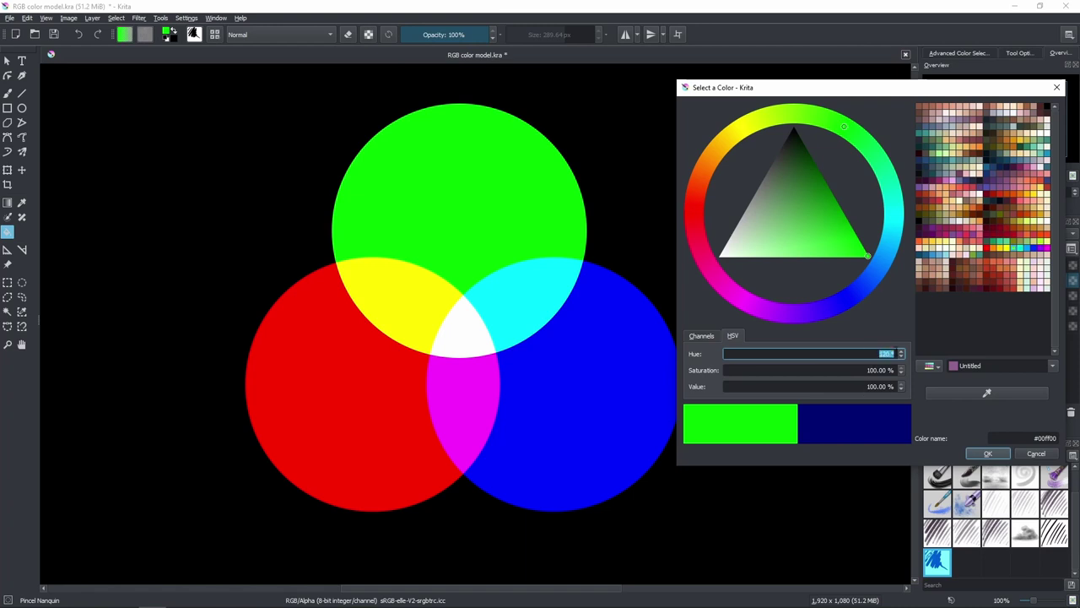
pyautogui.write('240')
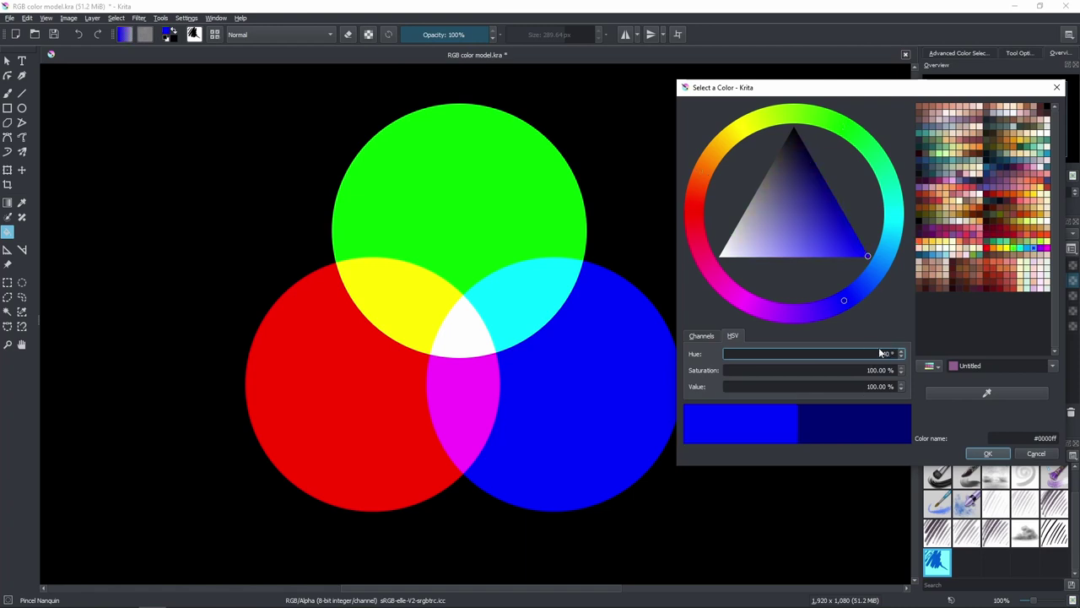
pyautogui.doubleClick(879, 355)
pyautogui.write('360')
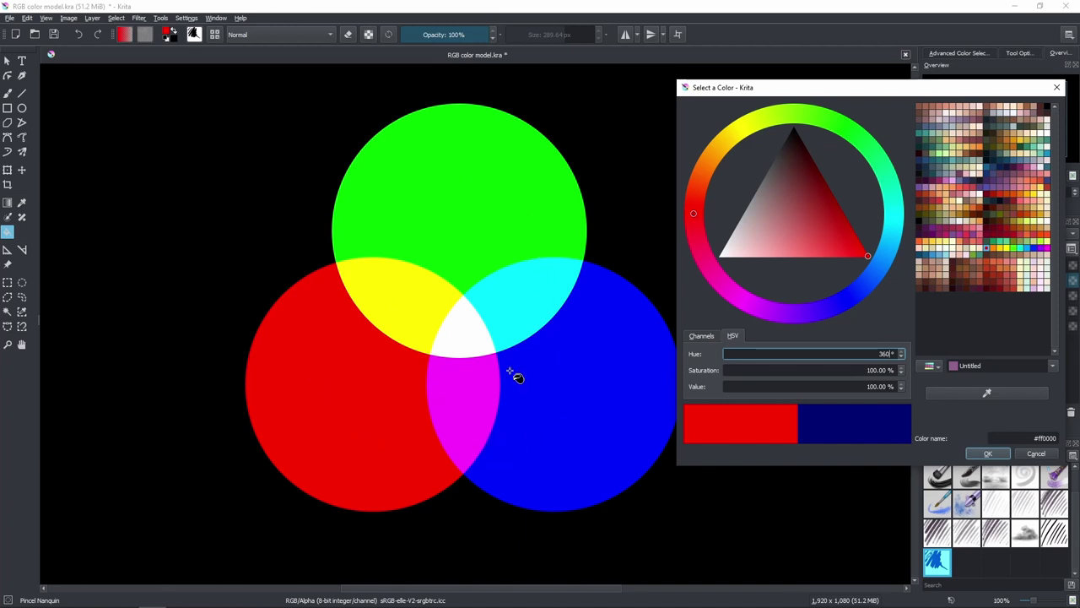
pyautogui.click(883, 335)
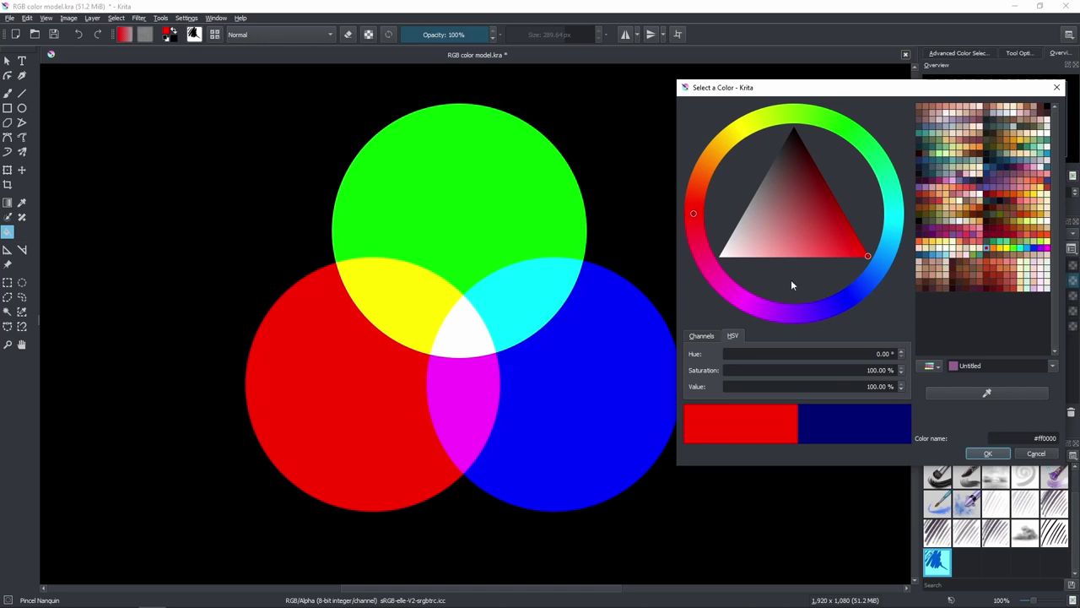
pyautogui.press('BackSpace')
# Step: Show the RGB channels and shift the hue from red through orange to yellow, #feff00
pyautogui.click(702, 335)
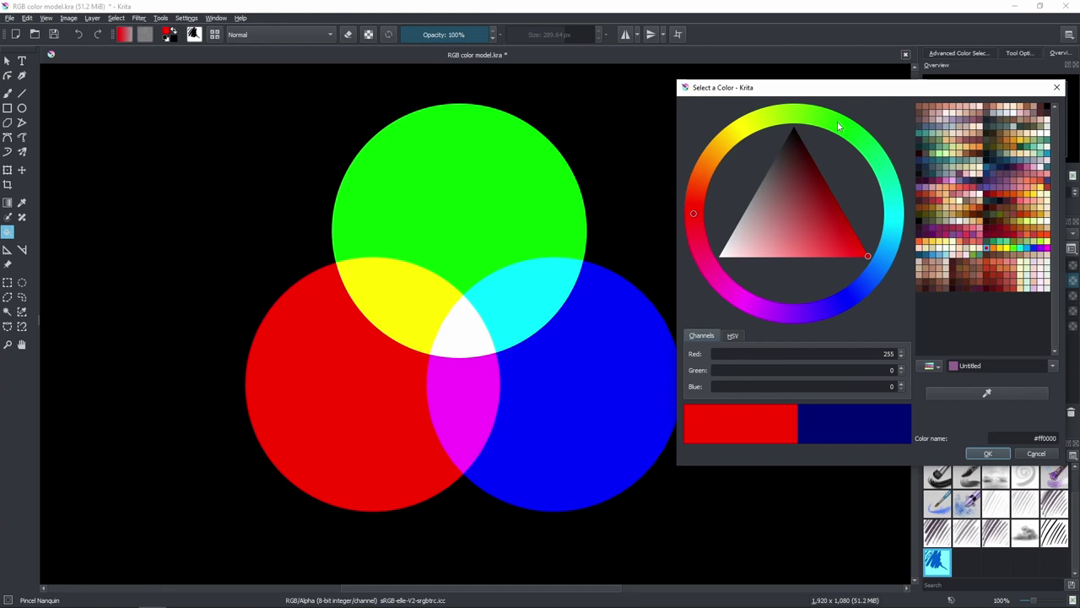
pyautogui.click(694, 216)
pyautogui.moveTo(694, 217); pyautogui.dragTo(693, 206)
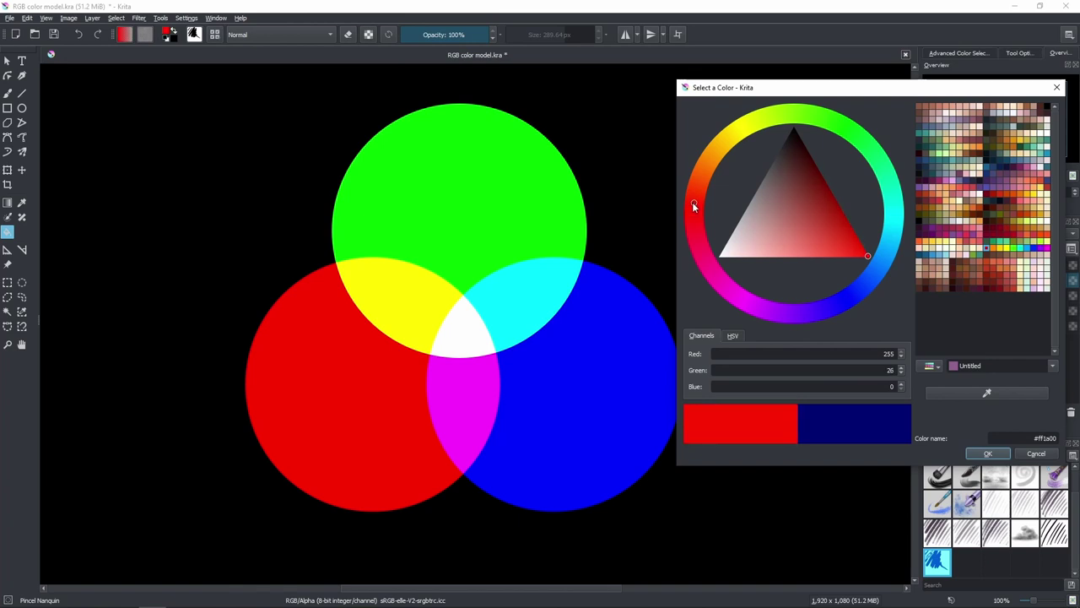
pyautogui.moveTo(693, 207); pyautogui.dragTo(695, 197)
pyautogui.doubleClick(889, 353)
pyautogui.press('Return')
pyautogui.moveTo(697, 196); pyautogui.dragTo(745, 129)
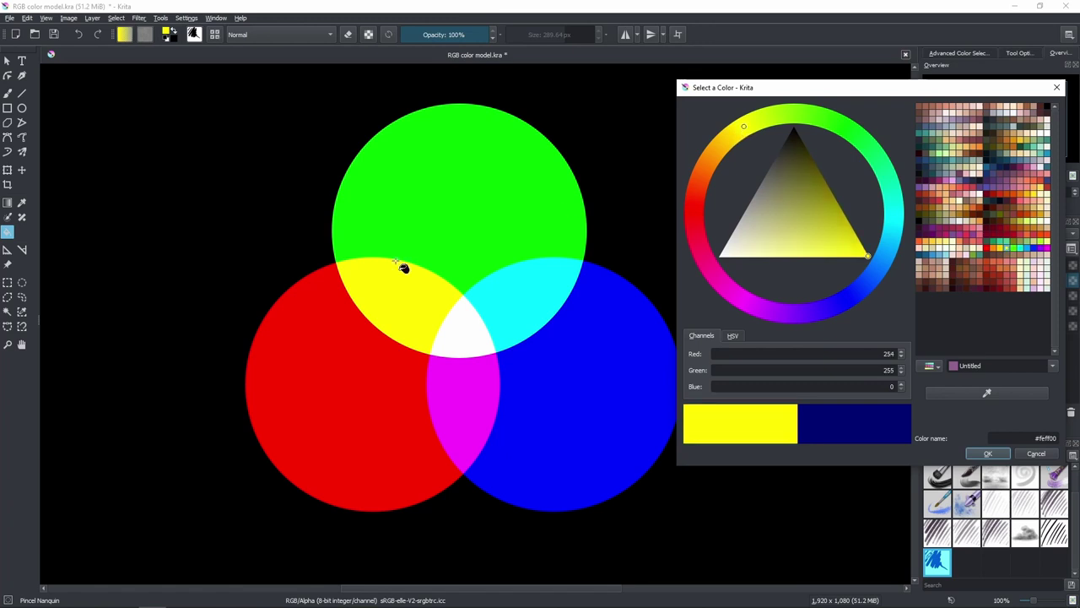
# Step: Set the yellow's Green channel to 255 and shift the hue to pure green, #00ff00
pyautogui.moveTo(743, 129); pyautogui.dragTo(743, 128)
pyautogui.doubleClick(886, 370)
pyautogui.write('255')
pyautogui.moveTo(754, 126)
pyautogui.mouseDown()
pyautogui.moveTo(798, 123)
pyautogui.moveTo(849, 152)
pyautogui.moveTo(838, 144)
pyautogui.mouseUp()
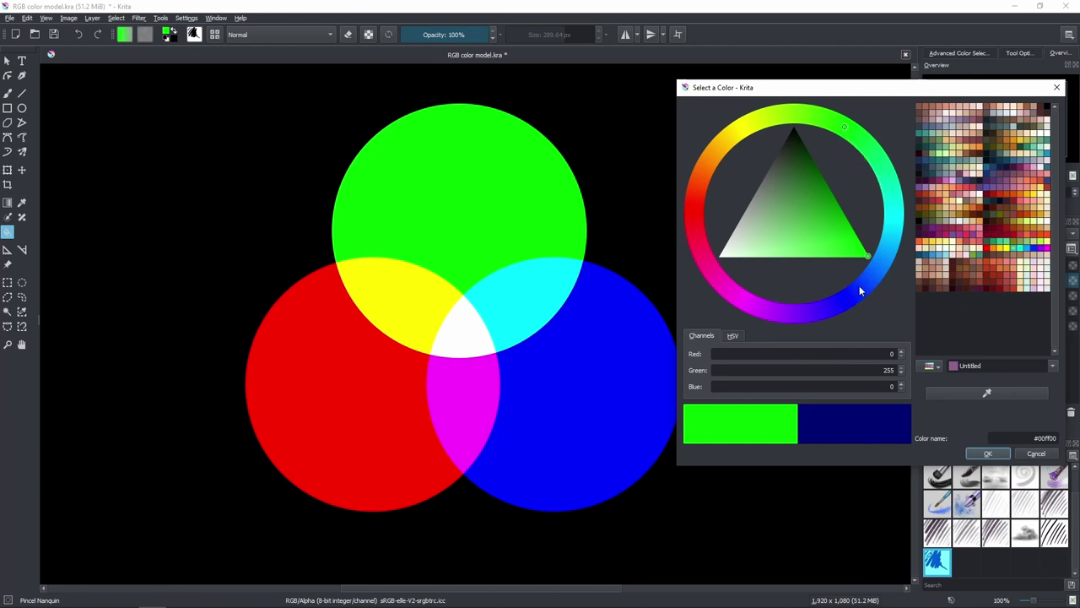
pyautogui.click(848, 129)
# Step: Return the colour to red on the colour wheel and set its HSV Hue to exactly 0°
pyautogui.moveTo(848, 130)
pyautogui.mouseDown()
pyautogui.moveTo(866, 149)
pyautogui.moveTo(891, 230)
pyautogui.moveTo(888, 214)
pyautogui.moveTo(882, 263)
pyautogui.moveTo(849, 309)
pyautogui.moveTo(787, 322)
pyautogui.moveTo(724, 306)
pyautogui.moveTo(693, 216)
pyautogui.mouseUp()
pyautogui.click(733, 335)
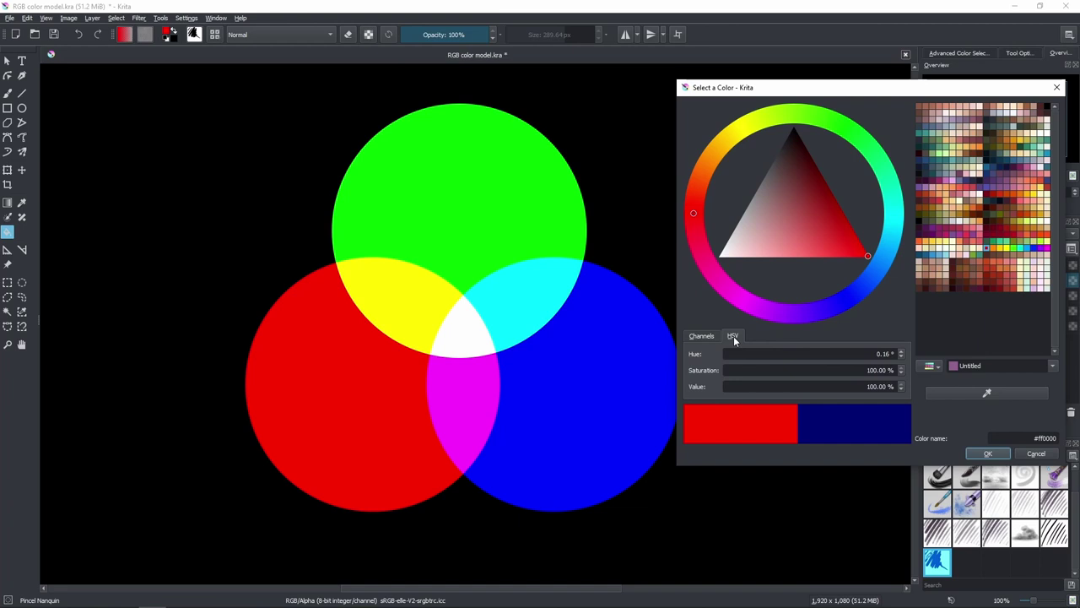
pyautogui.click(899, 357)
pyautogui.write('0')
pyautogui.press('Return')
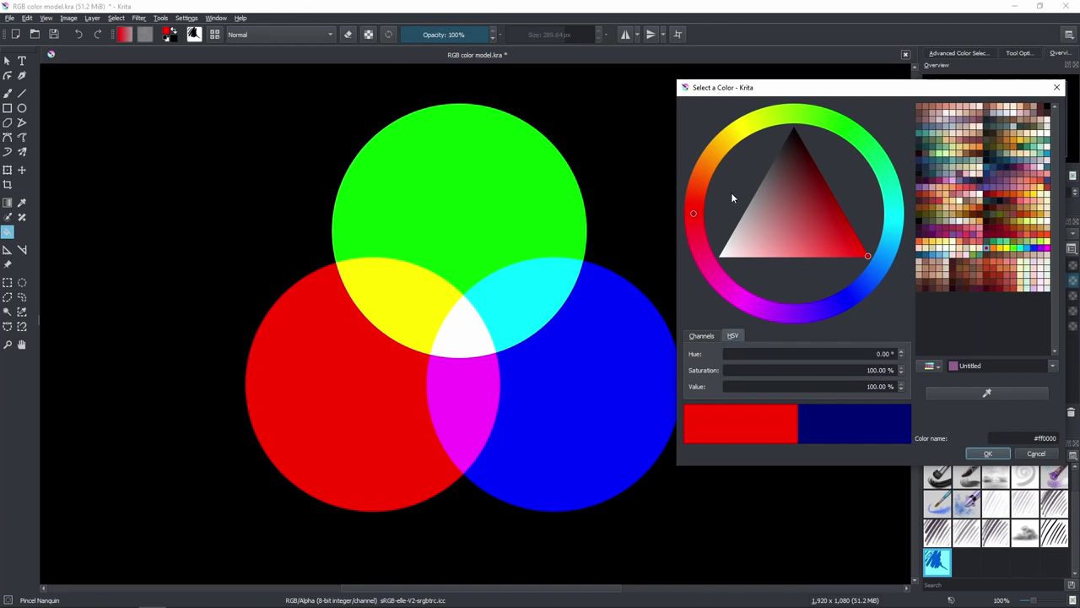
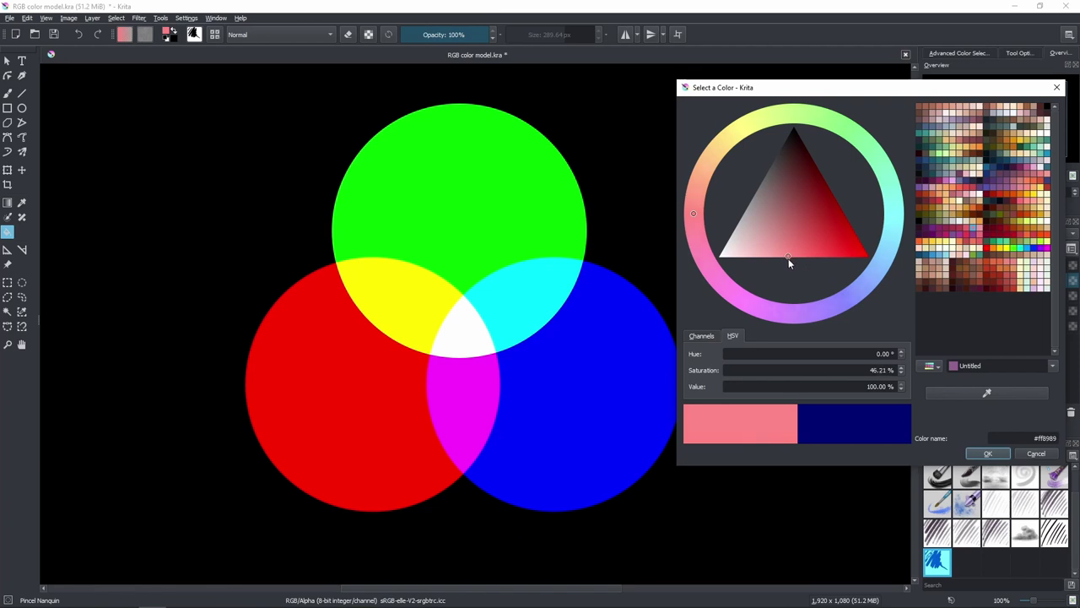
# Step: Desaturate the red to white, #ffffff, and examine its Red, Green and Blue channel values
pyautogui.moveTo(788, 258); pyautogui.dragTo(692, 276)
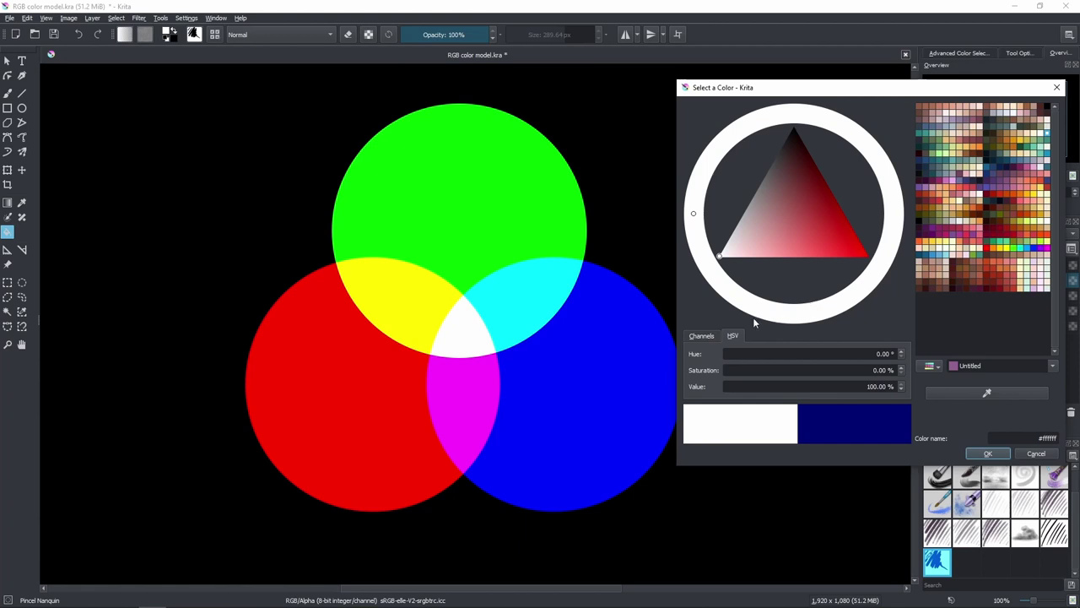
pyautogui.click(707, 335)
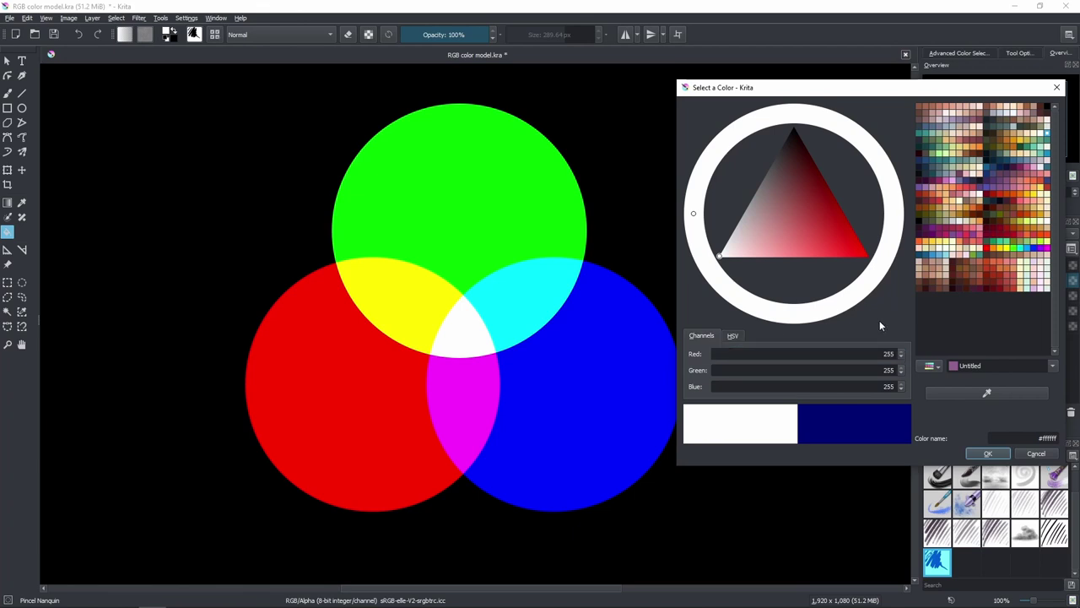
pyautogui.moveTo(720, 257); pyautogui.dragTo(713, 281)
pyautogui.doubleClick(888, 369)
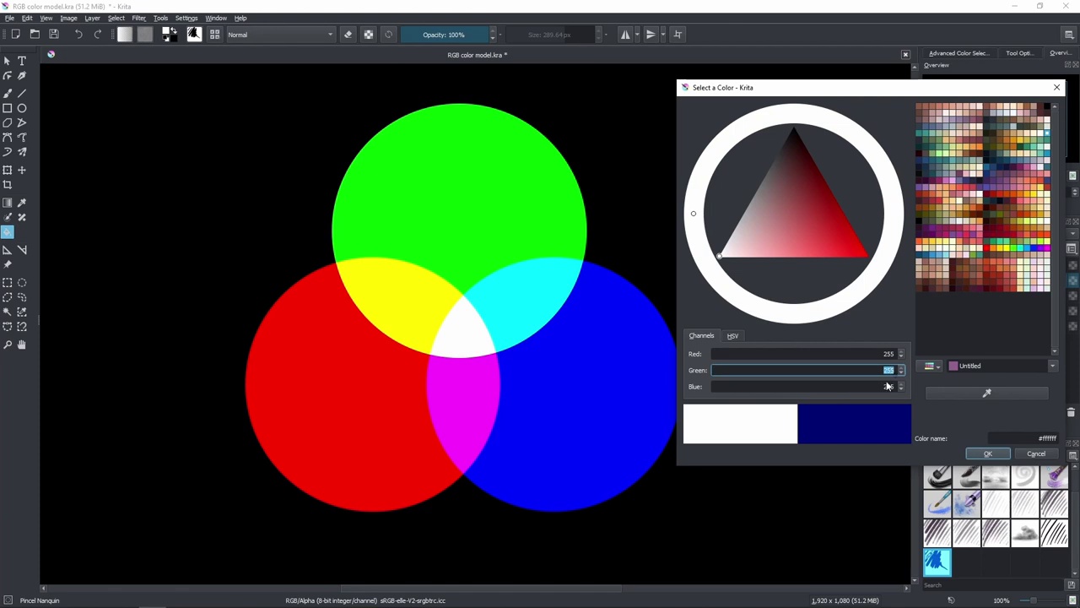
pyautogui.click(888, 385)
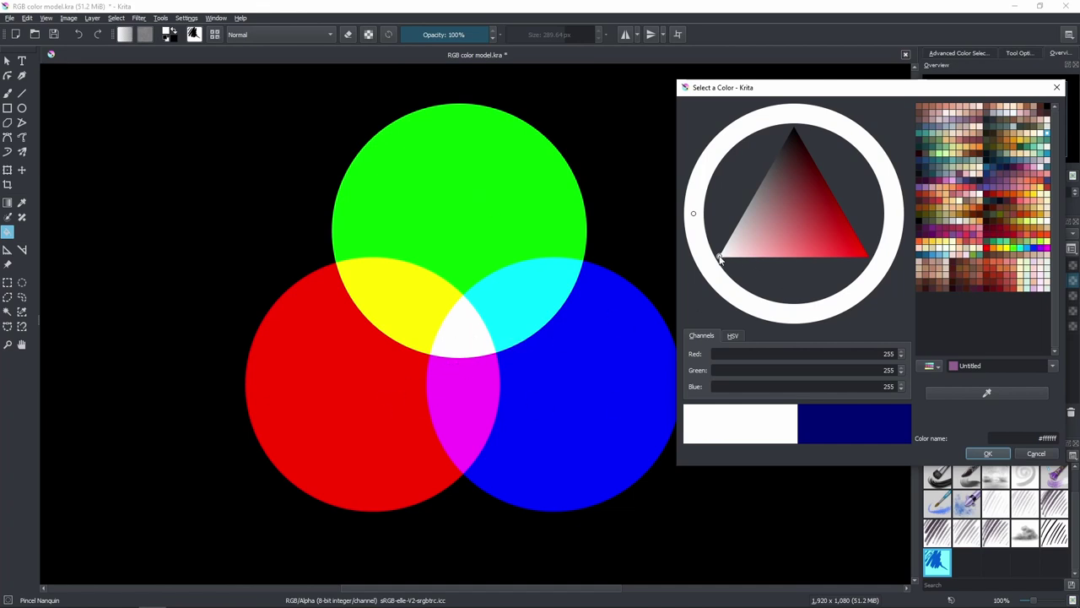
# Step: Saturate the white to light red, #ff7575, and compare its saturation with its Green and Blue channel values
pyautogui.moveTo(720, 261); pyautogui.dragTo(799, 282)
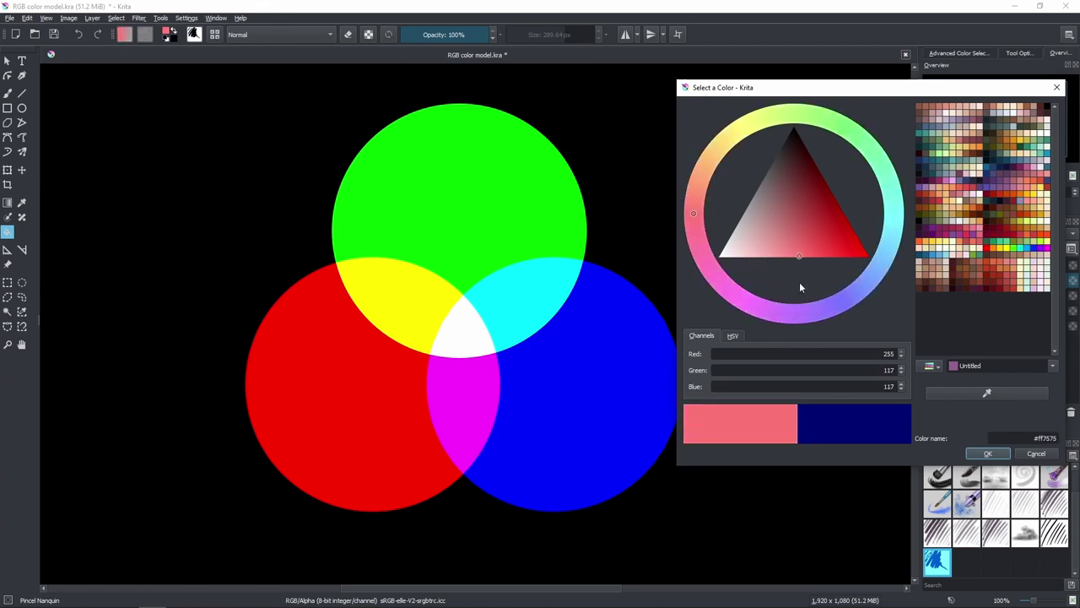
pyautogui.click(732, 335)
pyautogui.click(877, 370)
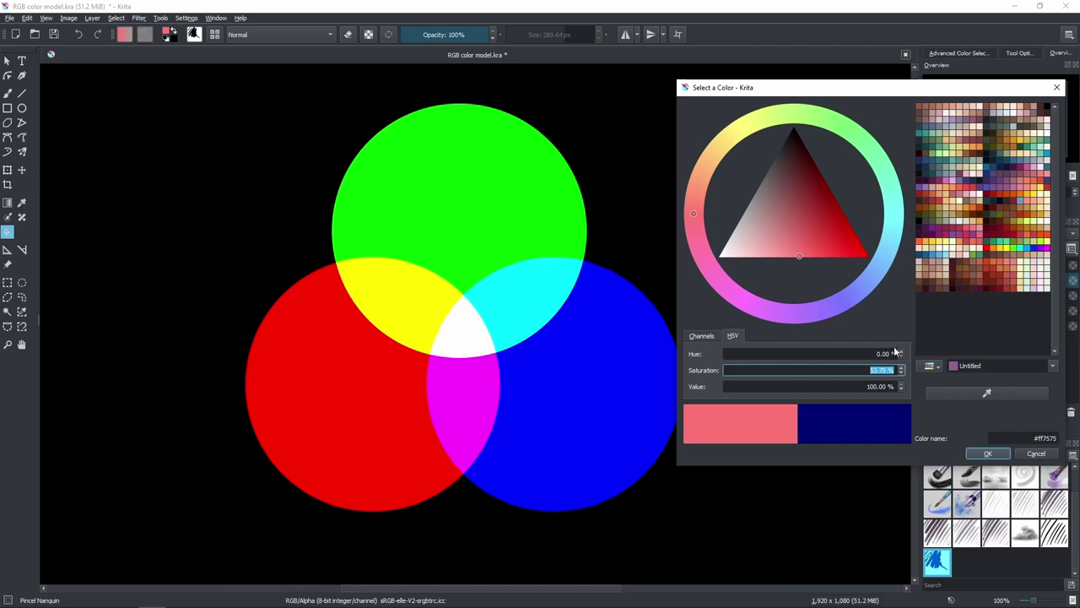
pyautogui.click(702, 335)
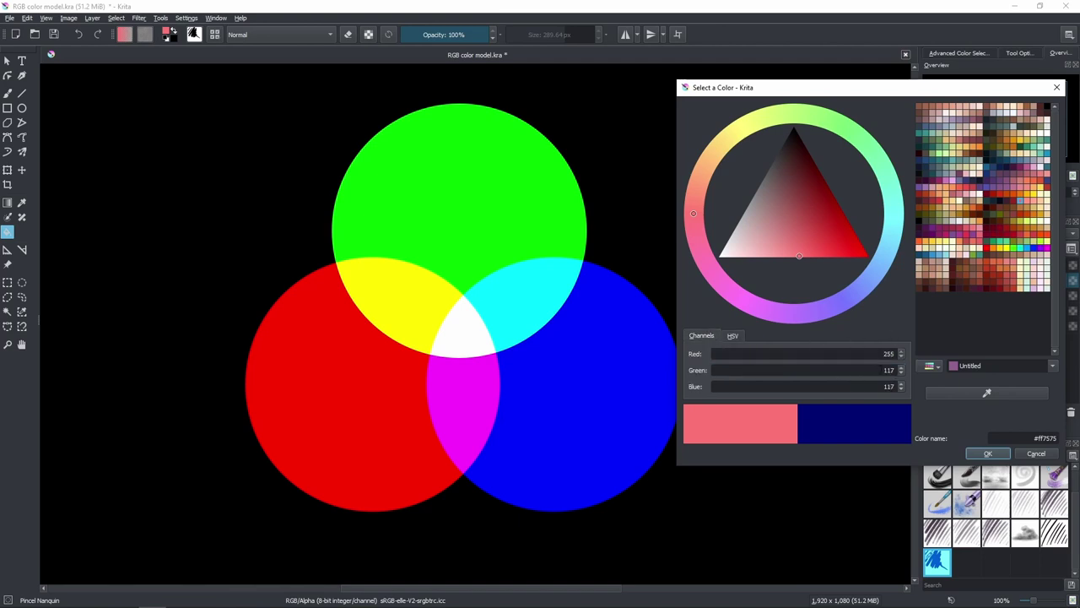
pyautogui.click(886, 369)
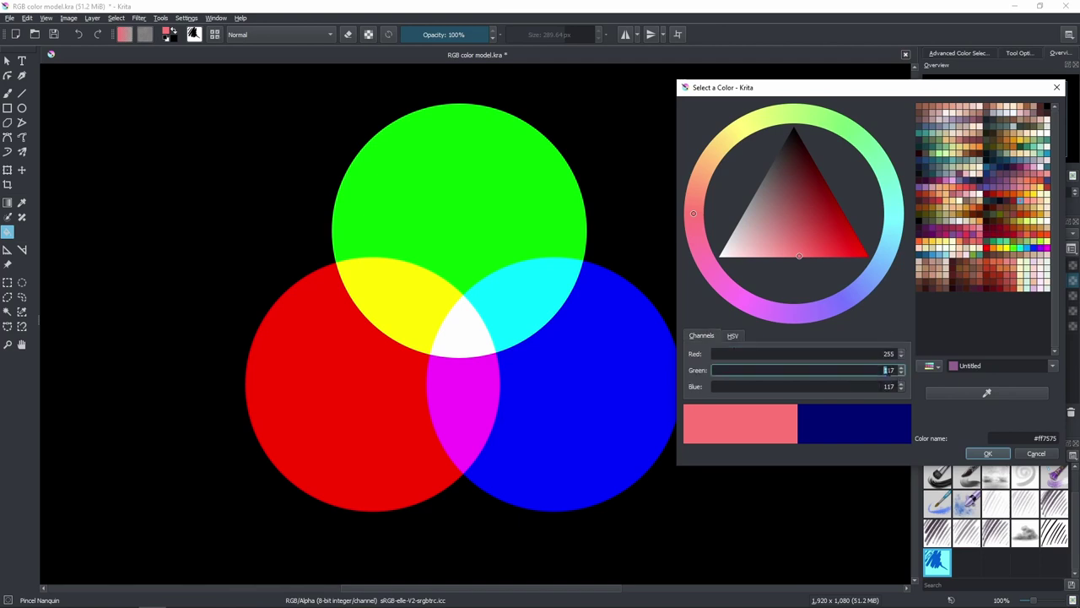
pyautogui.press('Tab')
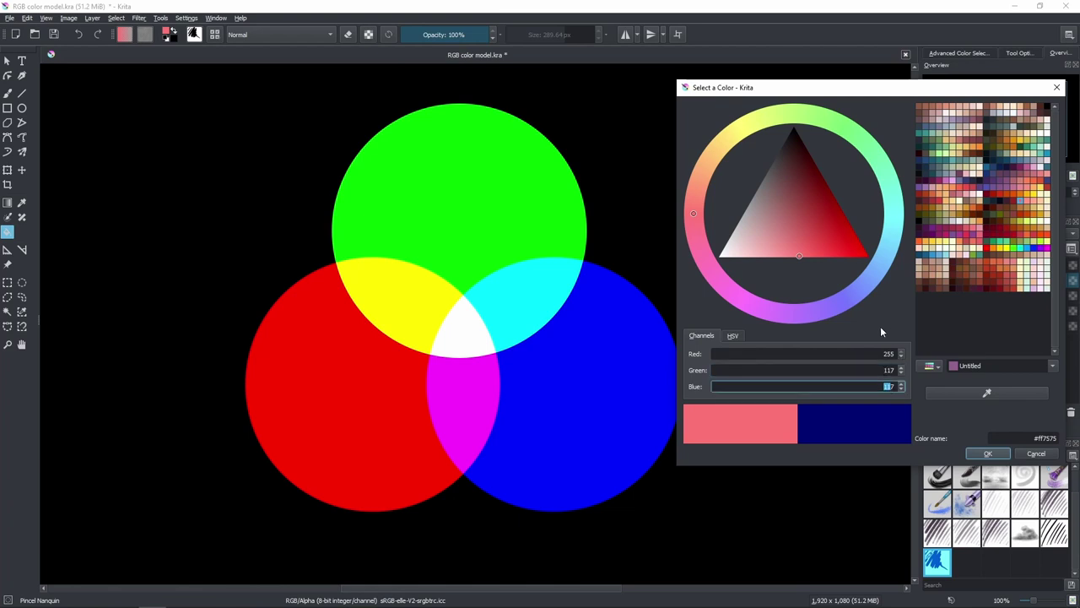
pyautogui.click(734, 336)
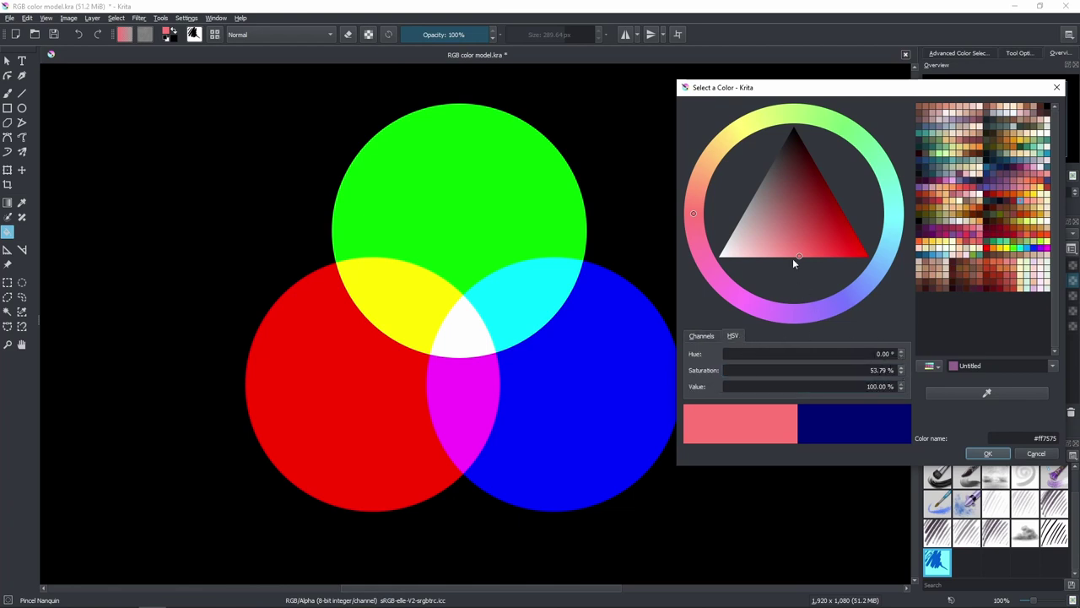
# Step: Fade the light red to white at 0% saturation and compare its RGB channels with its HSV values
pyautogui.moveTo(797, 257); pyautogui.dragTo(691, 275)
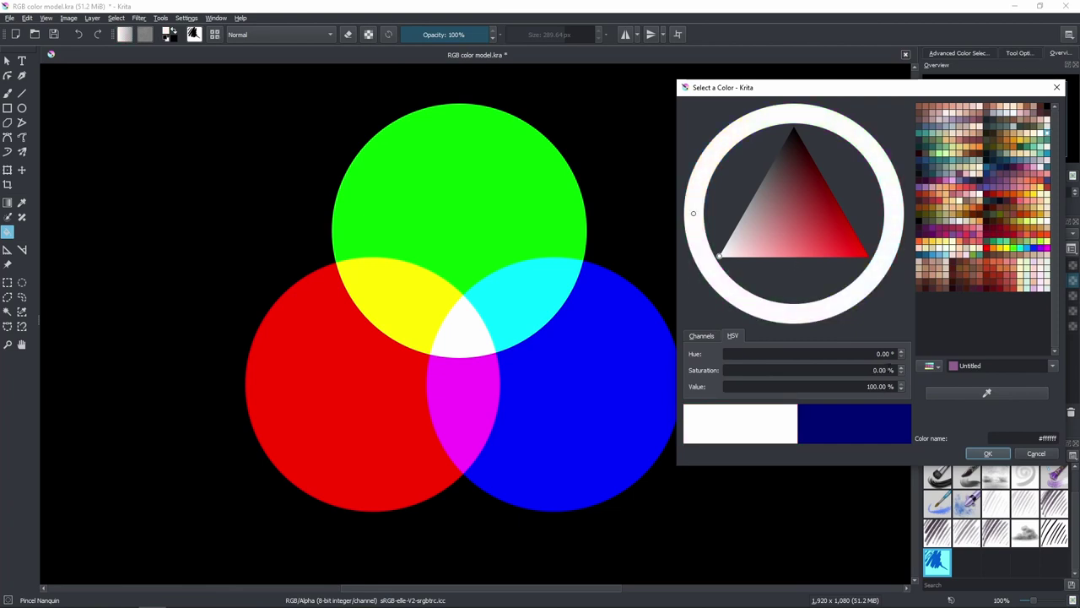
pyautogui.click(699, 336)
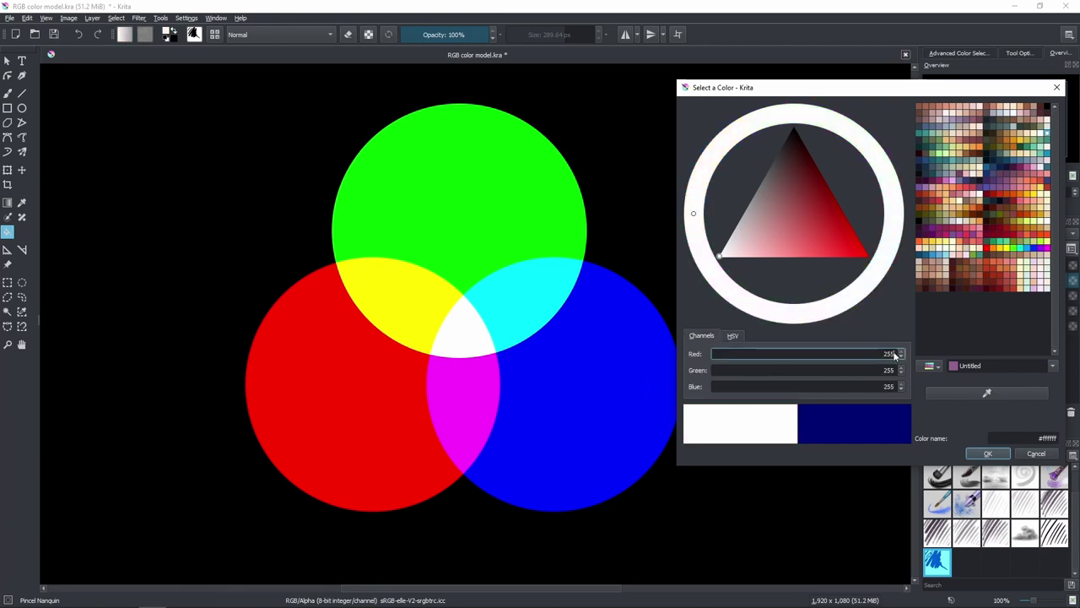
pyautogui.press('Tab')
pyautogui.press('Return')
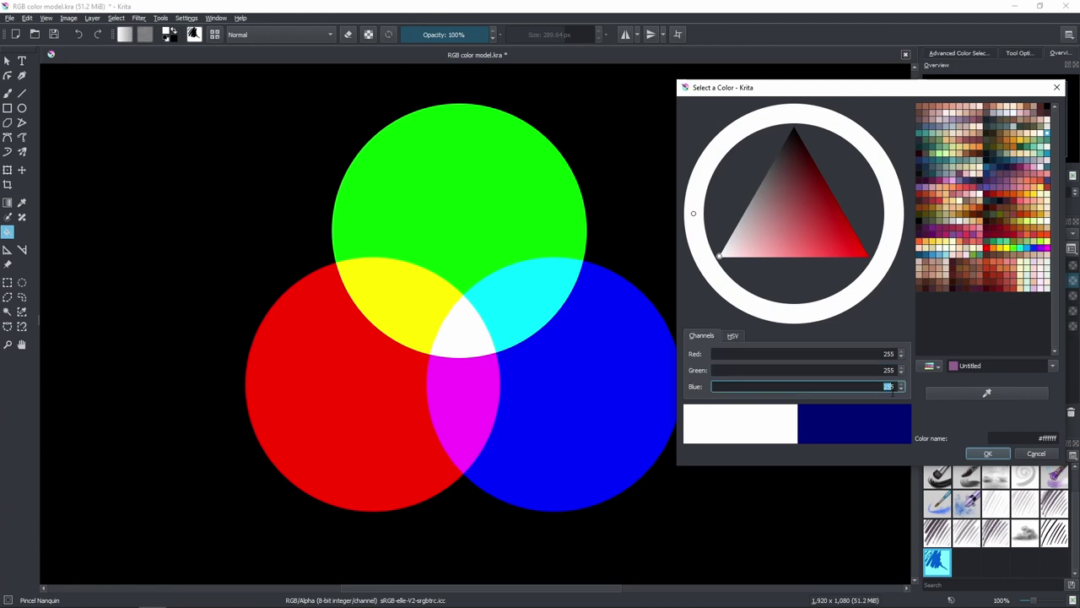
pyautogui.click(737, 337)
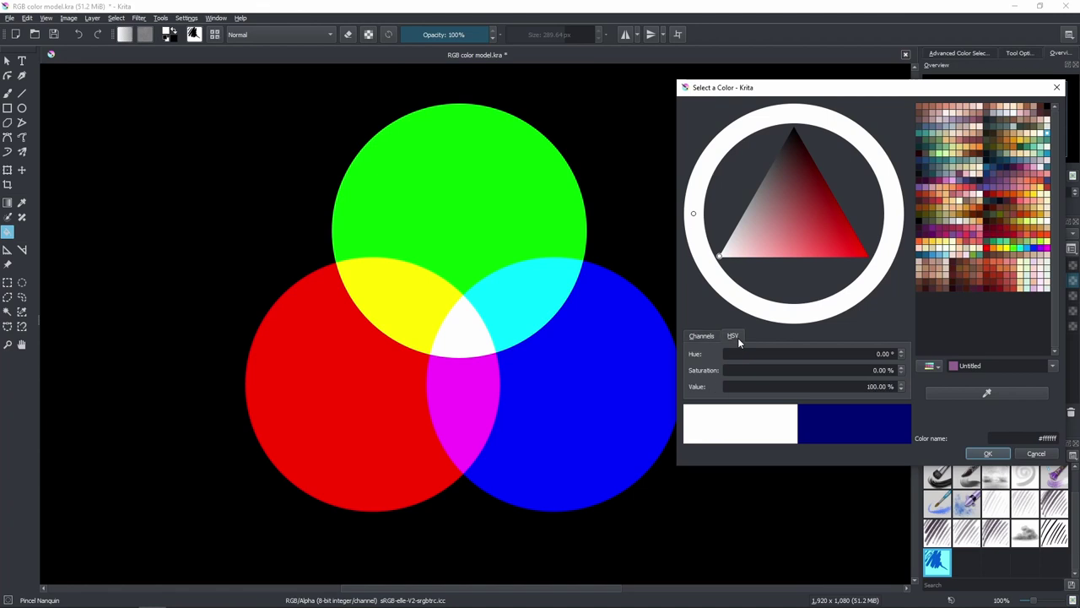
# Step: Vary the red's saturation between light tints such as #ff7070 and #ff5f5f, finishing at fully saturated #ff0000
pyautogui.click(723, 258)
pyautogui.moveTo(723, 259); pyautogui.dragTo(803, 294)
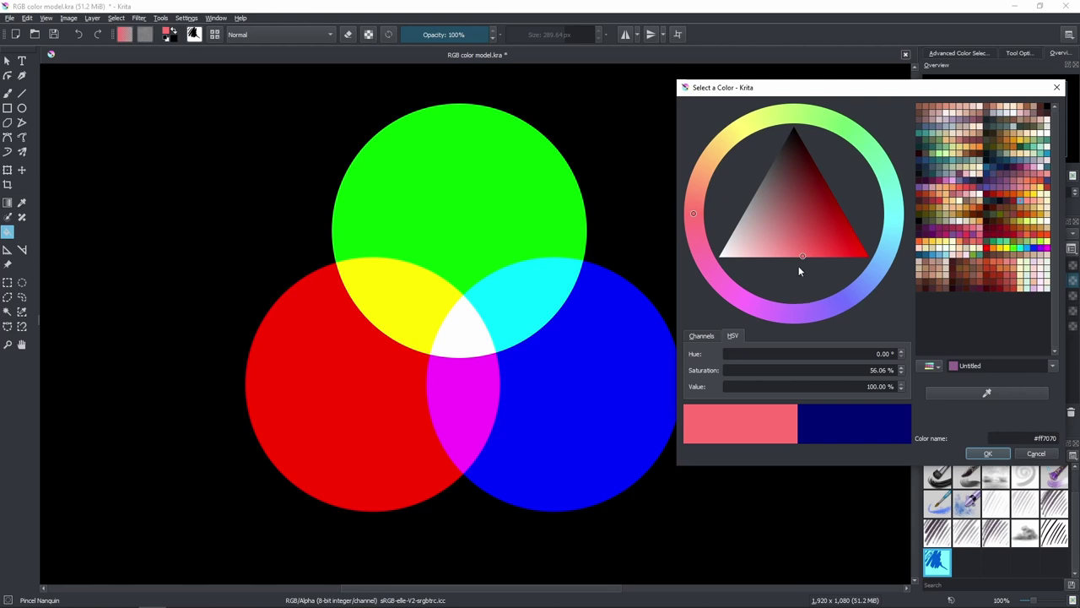
pyautogui.moveTo(803, 256); pyautogui.dragTo(870, 287)
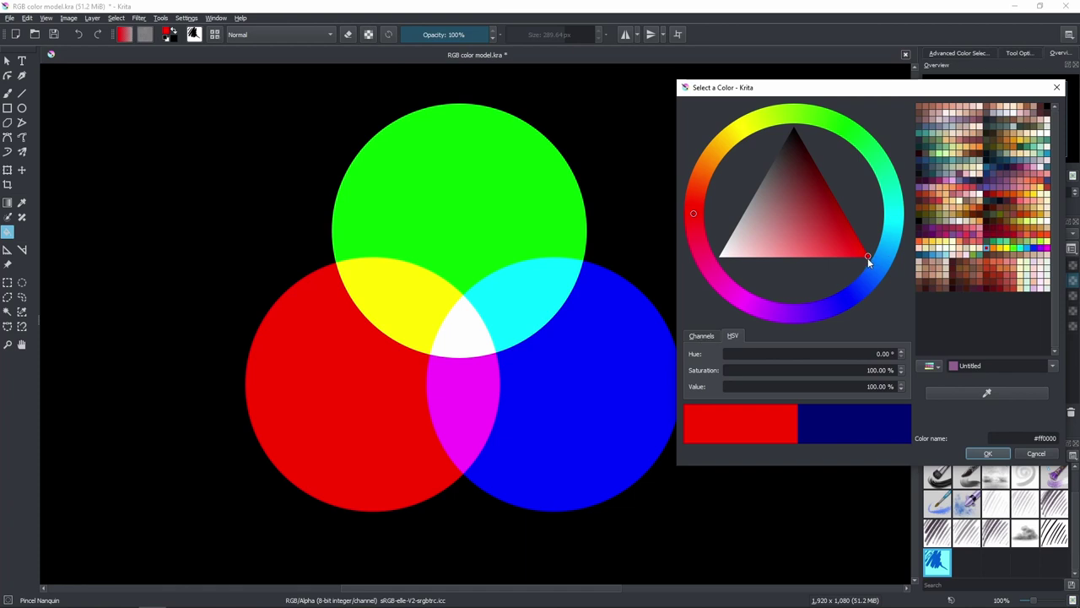
pyautogui.moveTo(868, 258)
pyautogui.mouseDown()
pyautogui.moveTo(762, 290)
pyautogui.moveTo(813, 305)
pyautogui.mouseUp()
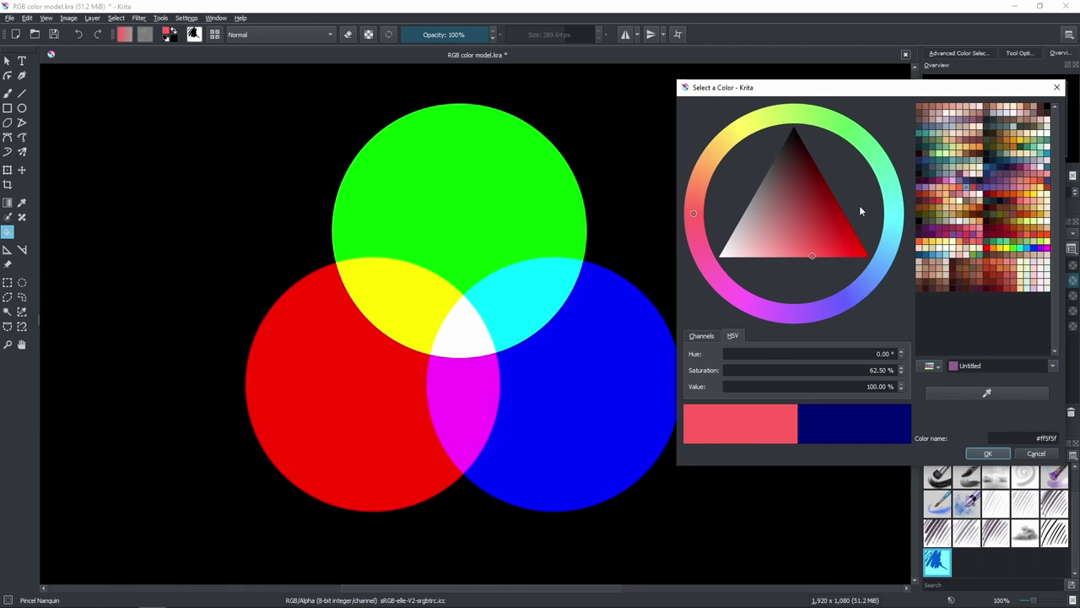
pyautogui.moveTo(806, 260)
pyautogui.mouseDown()
pyautogui.moveTo(761, 277)
pyautogui.moveTo(782, 262)
pyautogui.moveTo(887, 295)
pyautogui.mouseUp()
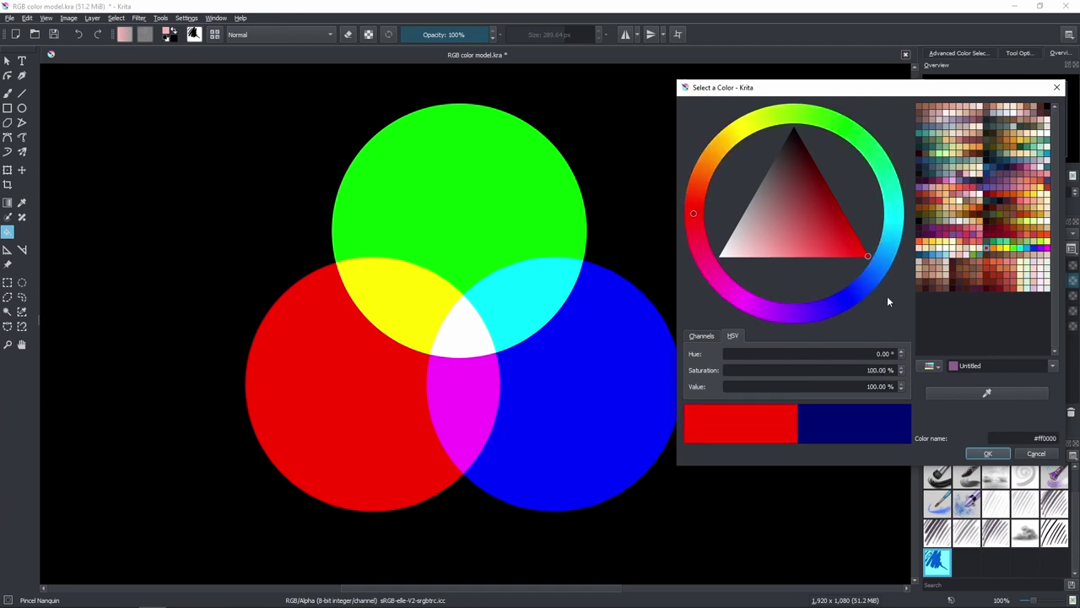
pyautogui.moveTo(845, 265)
pyautogui.mouseDown()
pyautogui.moveTo(793, 278)
pyautogui.moveTo(892, 305)
pyautogui.mouseUp()
# Step: Show the RGB channels and shift the fully saturated red's hue to orange, #ff6300
pyautogui.click(704, 336)
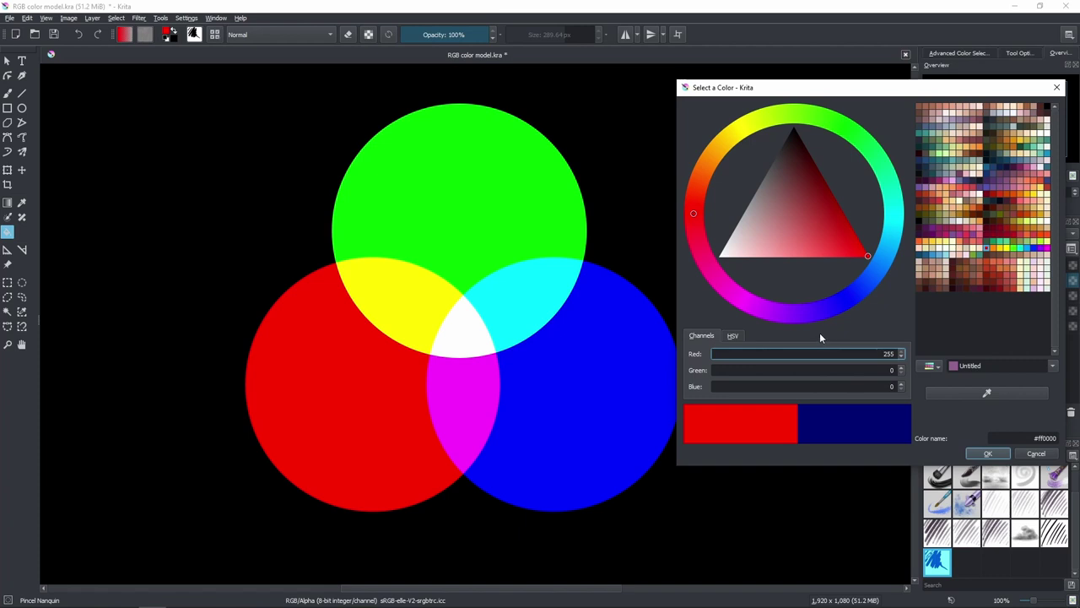
pyautogui.click(864, 261)
pyautogui.click(861, 260)
pyautogui.moveTo(861, 258); pyautogui.dragTo(890, 293)
pyautogui.moveTo(697, 192)
pyautogui.mouseDown()
pyautogui.moveTo(707, 164)
pyautogui.moveTo(702, 173)
pyautogui.mouseUp()
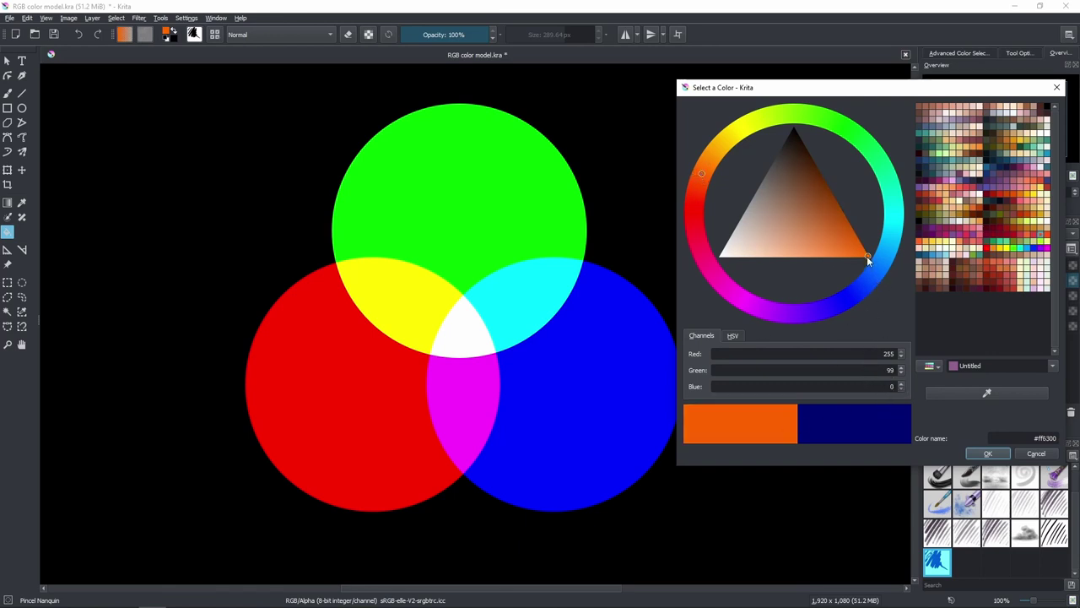
# Step: Shift the fully saturated orange's hue through #eeff00 to yellow #fff900 and show its HSV values
pyautogui.moveTo(859, 259)
pyautogui.mouseDown()
pyautogui.moveTo(749, 280)
pyautogui.moveTo(789, 264)
pyautogui.moveTo(884, 287)
pyautogui.mouseUp()
pyautogui.click(750, 124)
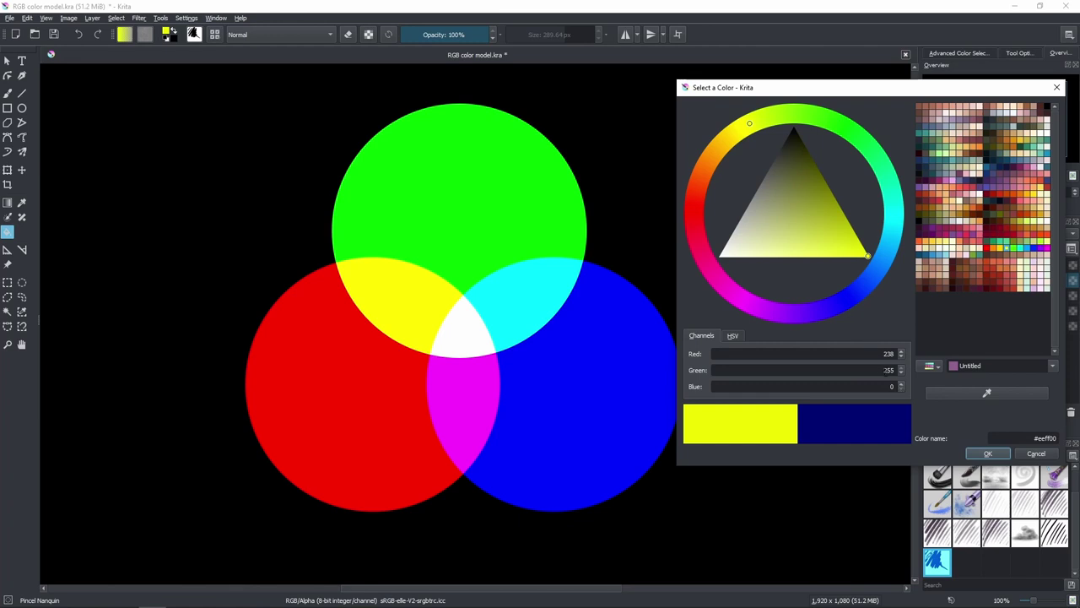
pyautogui.moveTo(865, 262)
pyautogui.mouseDown()
pyautogui.moveTo(681, 278)
pyautogui.moveTo(883, 283)
pyautogui.mouseUp()
pyautogui.moveTo(747, 137); pyautogui.dragTo(744, 133)
pyautogui.click(738, 335)
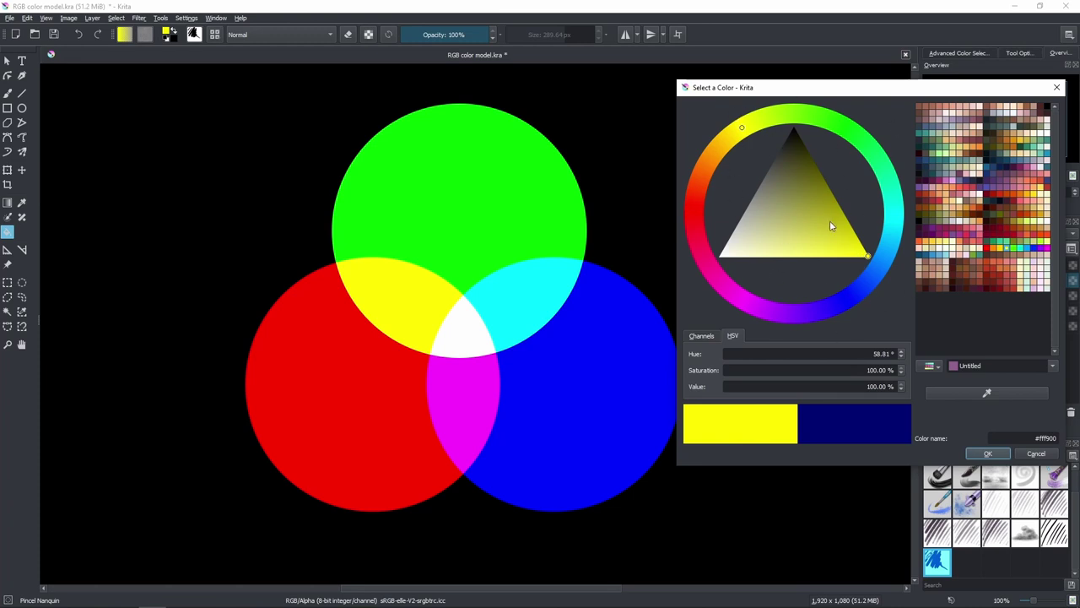
# Step: Mute the yellow to #969433 and shift its hue to olive green #789633 with the RGB channels shown
pyautogui.moveTo(817, 211); pyautogui.dragTo(808, 204)
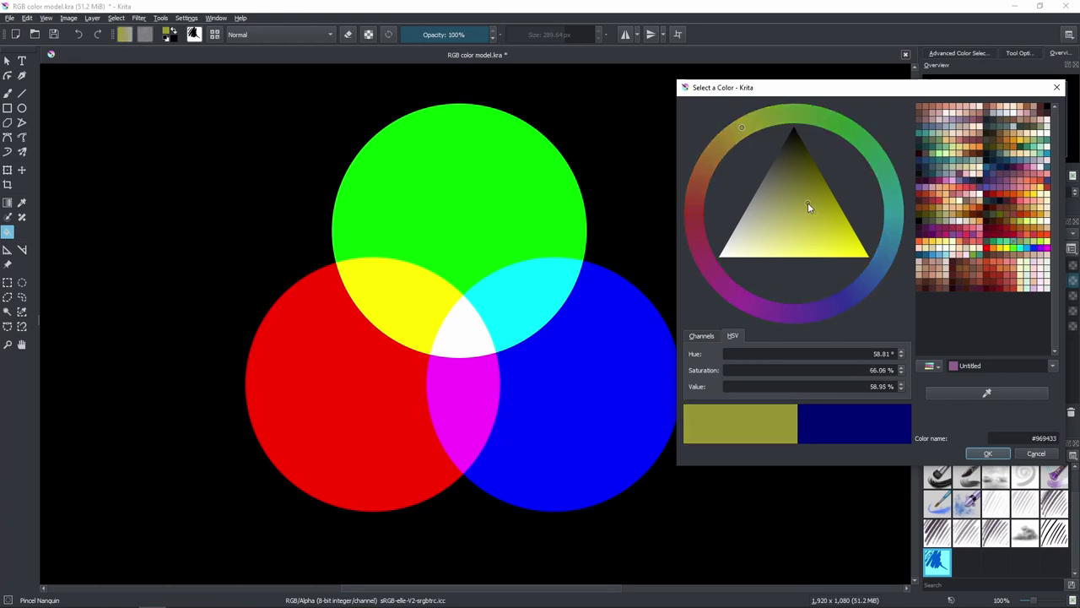
pyautogui.click(712, 336)
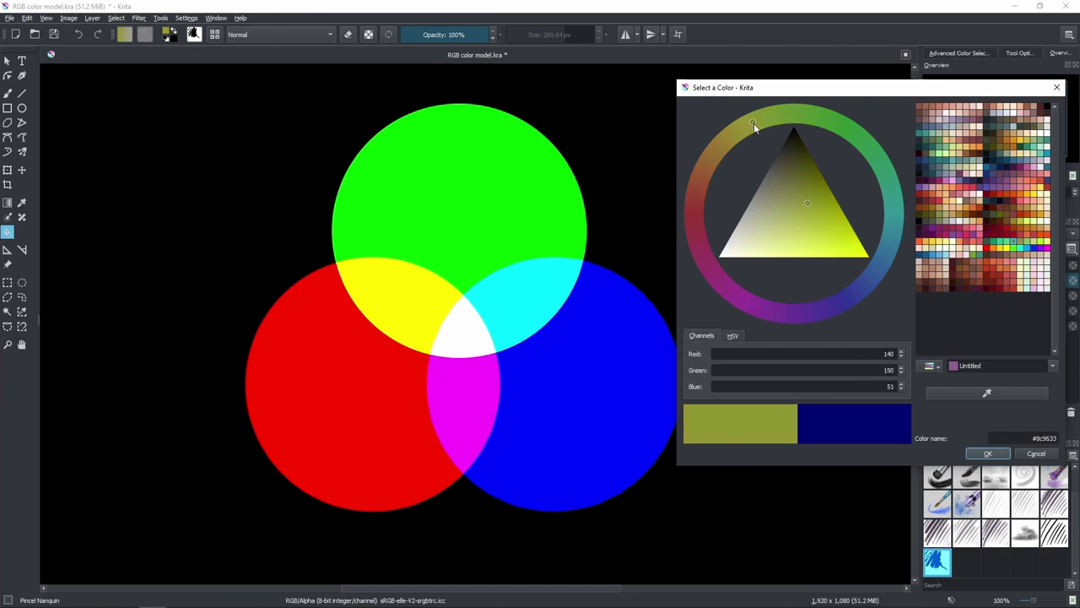
pyautogui.moveTo(753, 123); pyautogui.dragTo(774, 122)
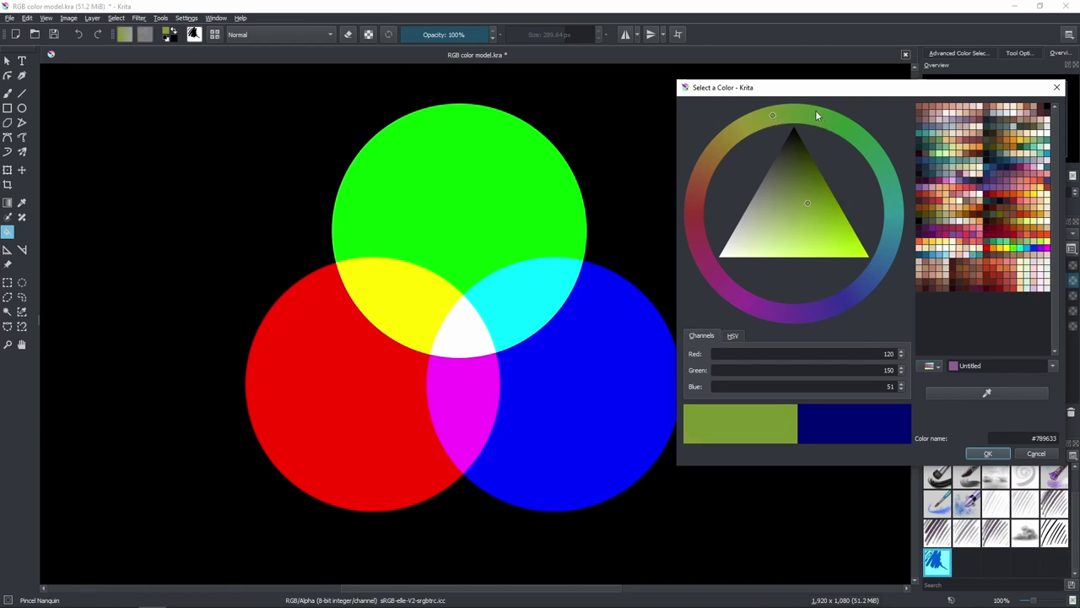
# Step: Compare the olive green's hue in HSV with its individual Red, Green and Blue channel values
pyautogui.click(733, 335)
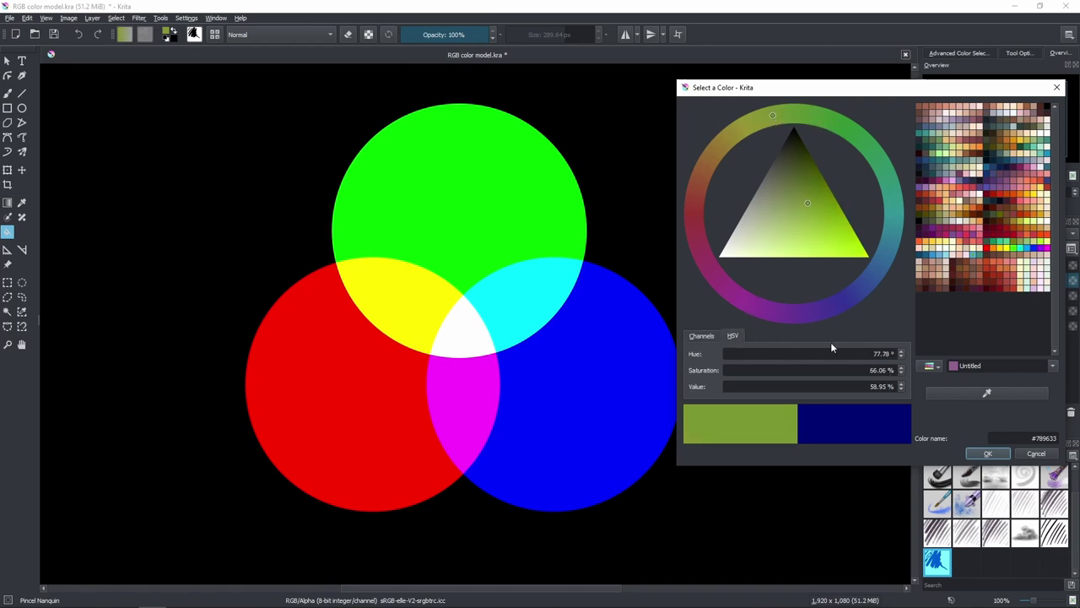
pyautogui.click(875, 357)
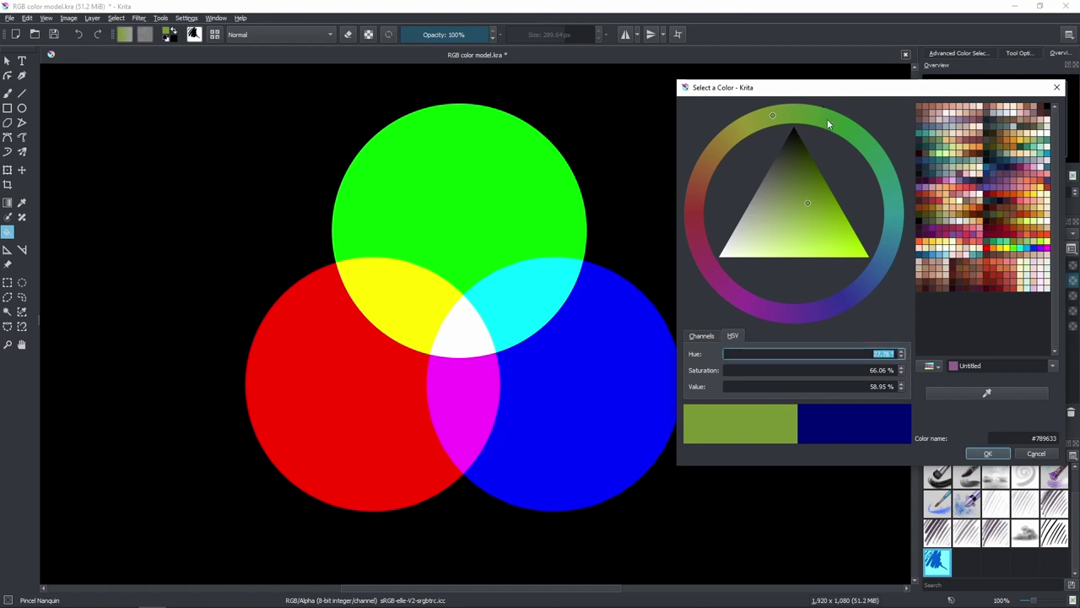
pyautogui.press('Return')
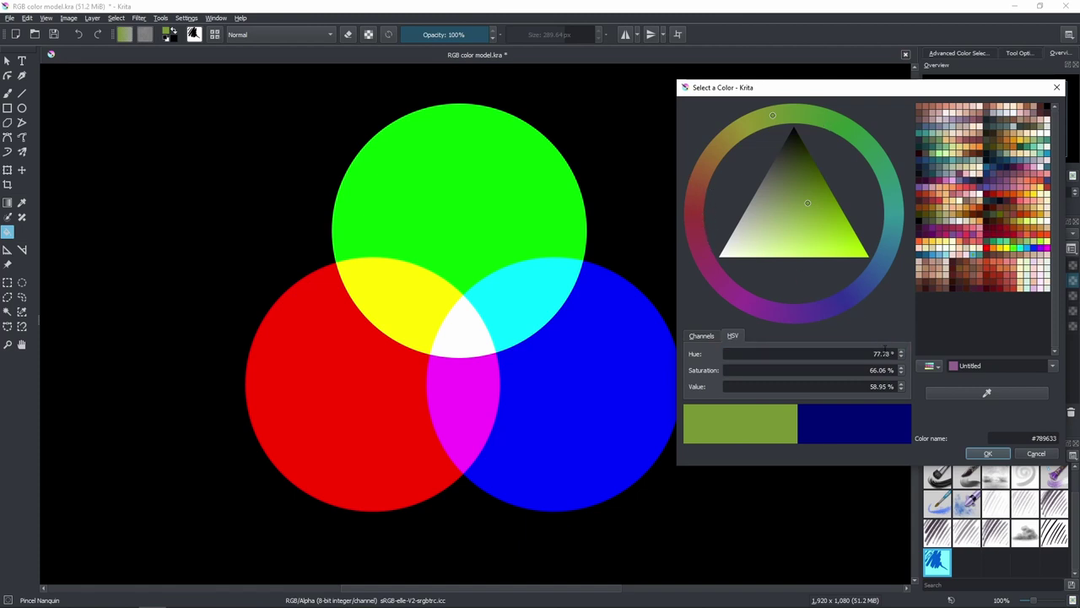
pyautogui.click(709, 337)
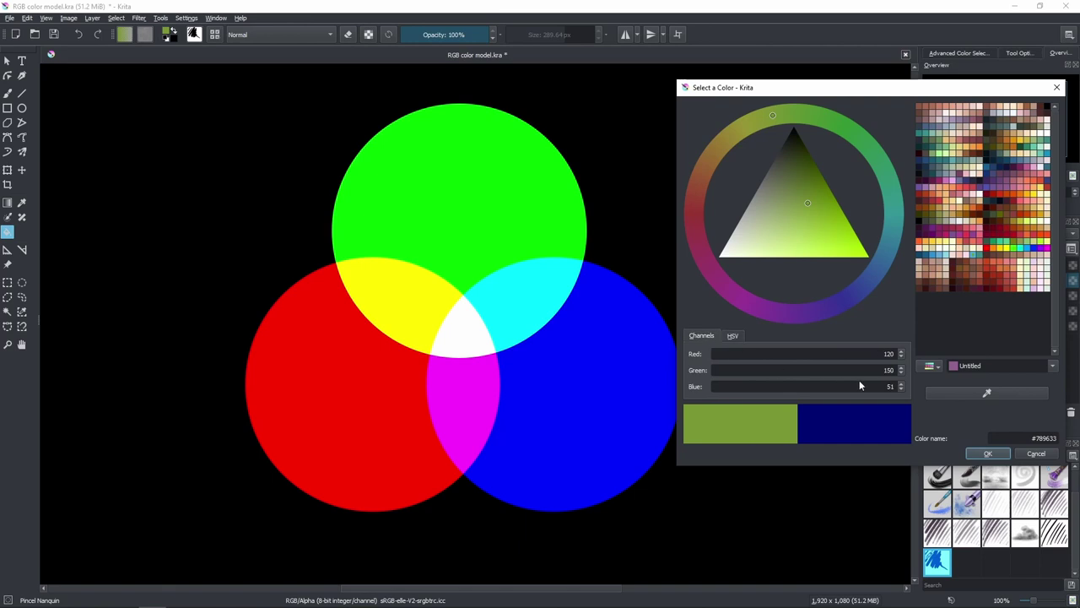
pyautogui.click(882, 370)
pyautogui.doubleClick(887, 370)
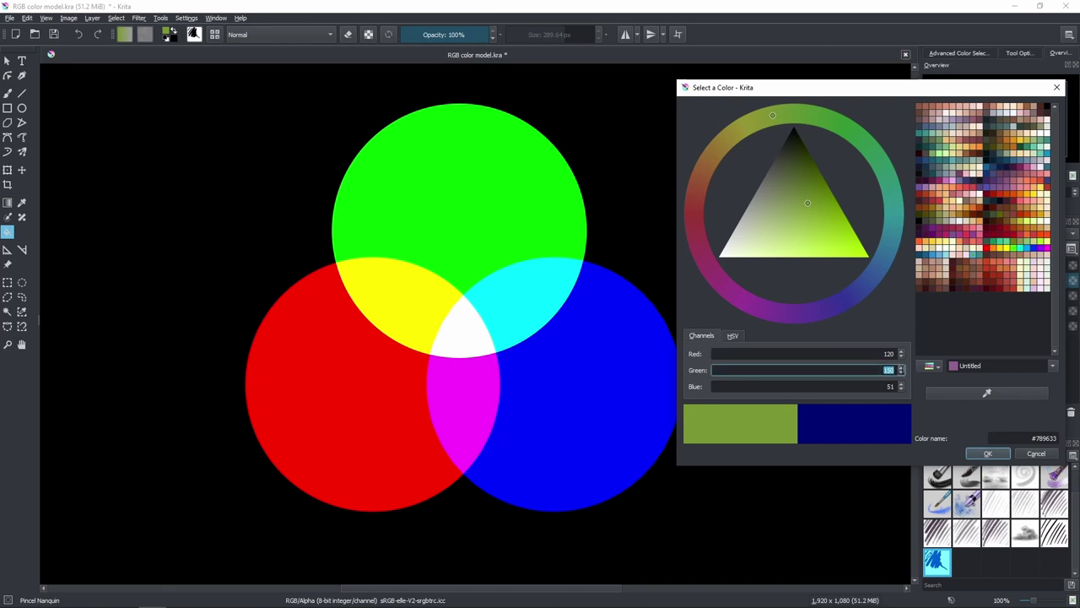
pyautogui.click(883, 370)
pyautogui.doubleClick(888, 354)
pyautogui.doubleClick(890, 386)
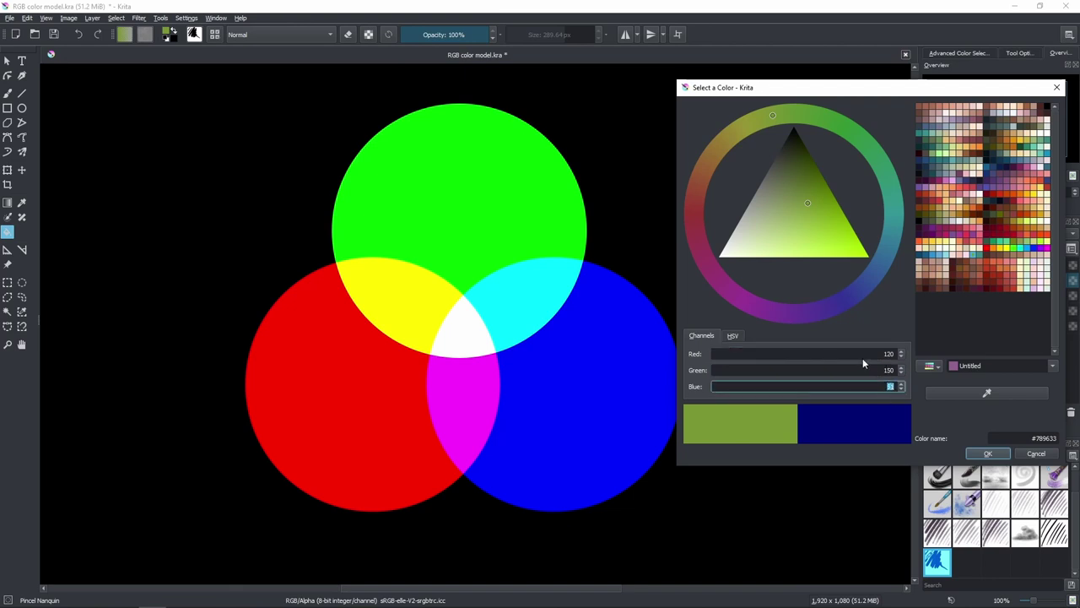
pyautogui.press('Return')
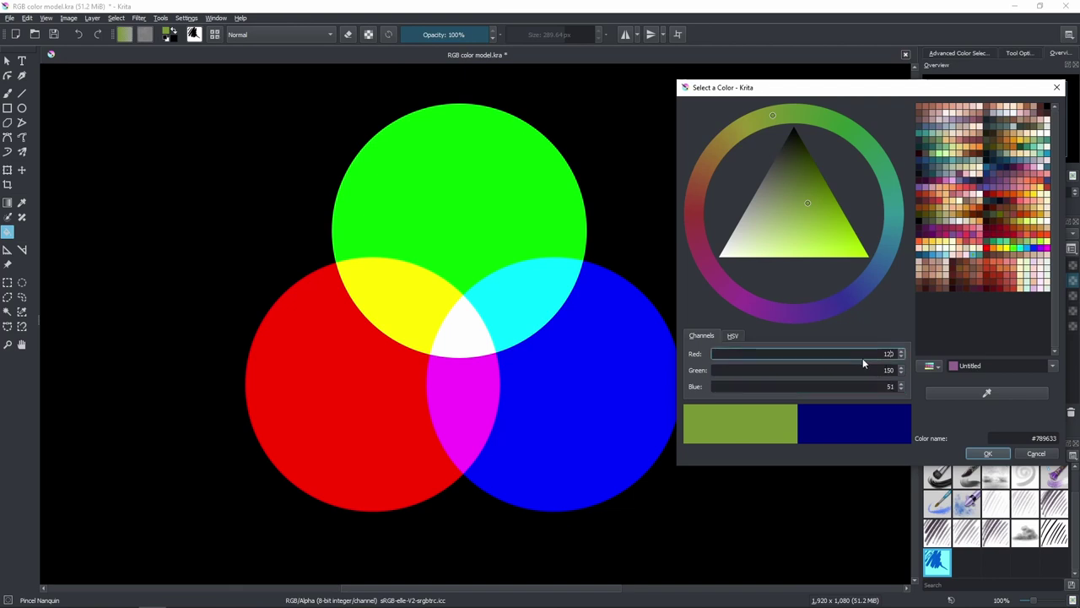
# Step: Set the olive green's saturation to 30% in HSV and examine its RGB channels, especially Green
pyautogui.click(733, 337)
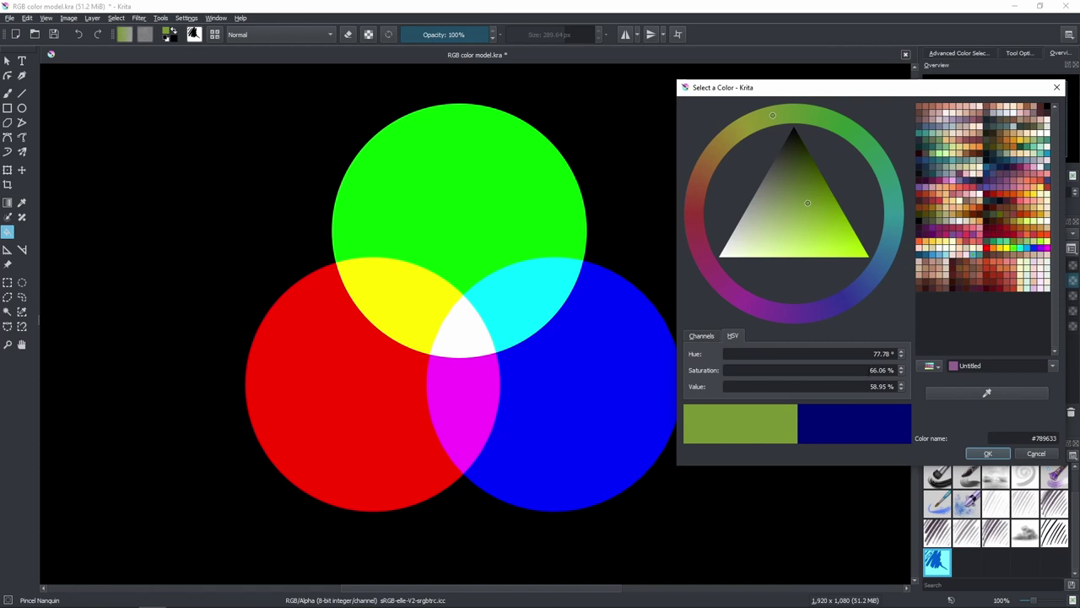
pyautogui.doubleClick(882, 370)
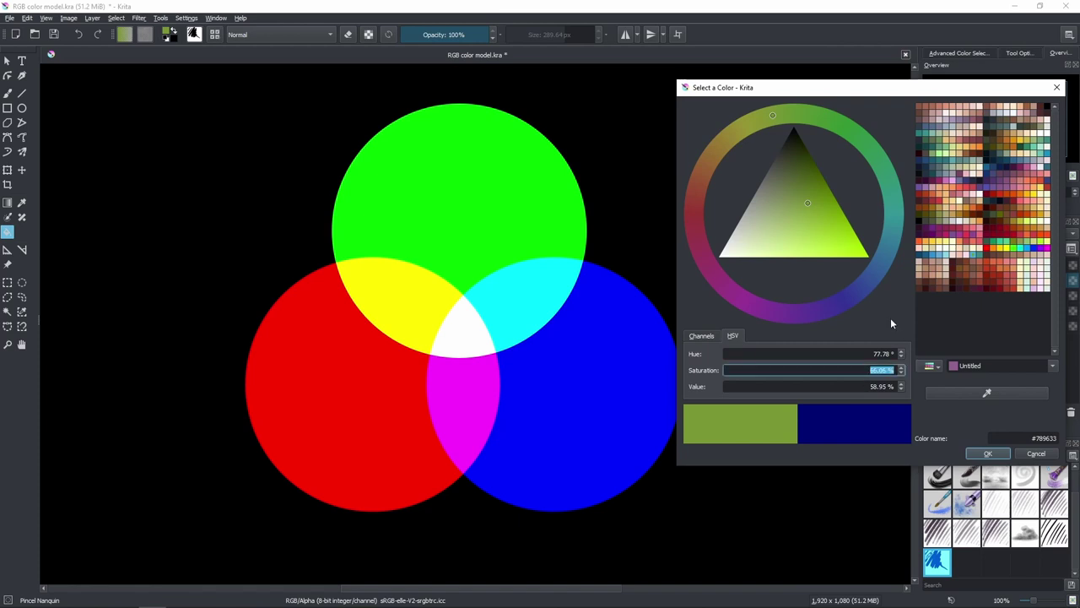
pyautogui.write('30')
pyautogui.press('Return')
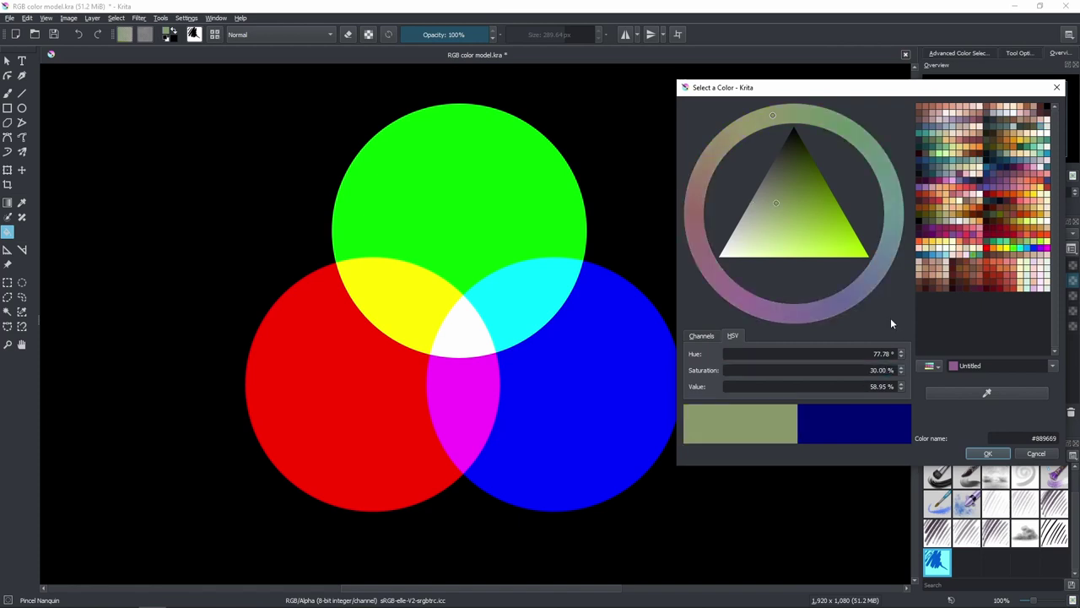
pyautogui.click(706, 336)
pyautogui.doubleClick(888, 369)
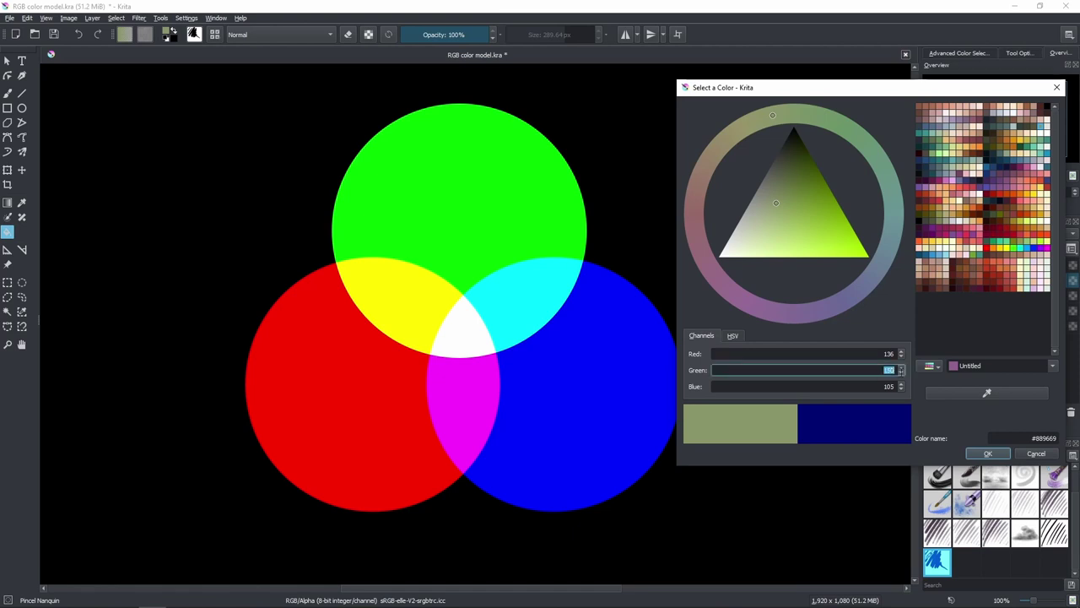
# Step: Set the saturation to 0% to get a neutral grey and compare its three RGB channels
pyautogui.click(733, 335)
pyautogui.doubleClick(882, 369)
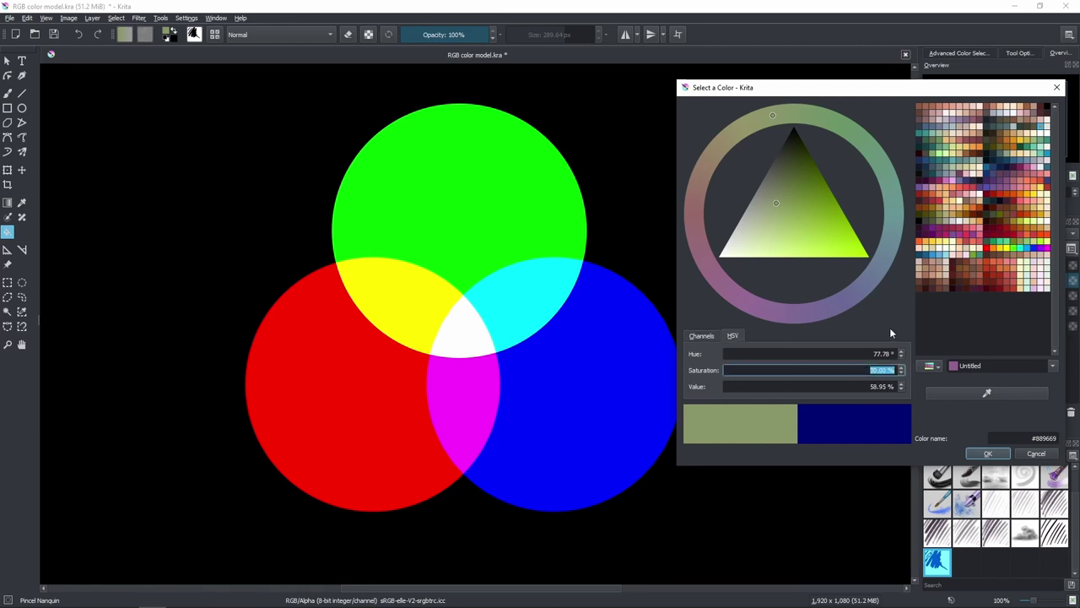
pyautogui.write('0')
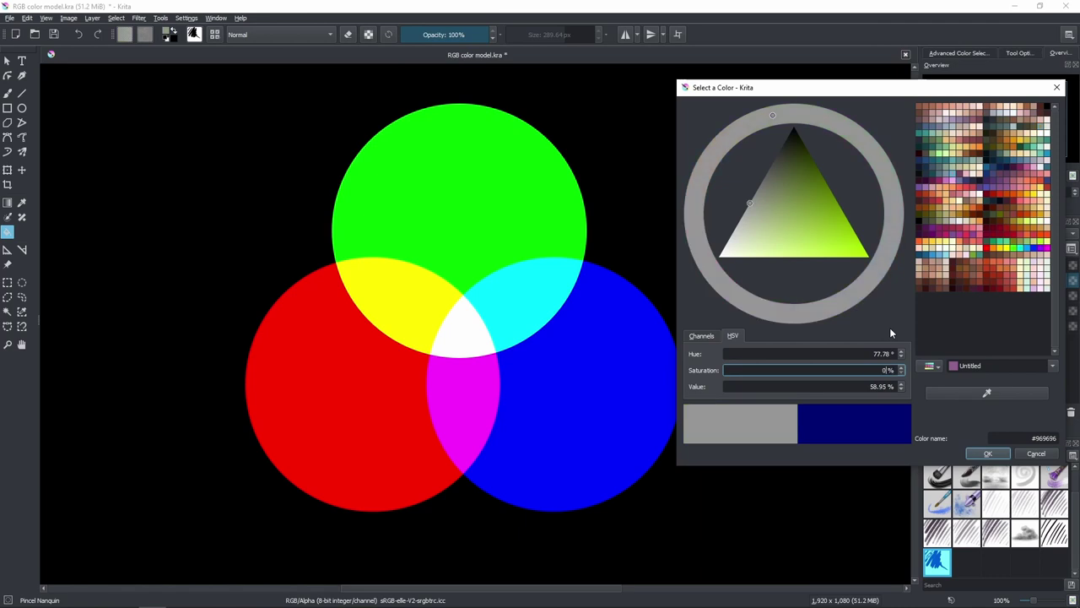
pyautogui.press('Return')
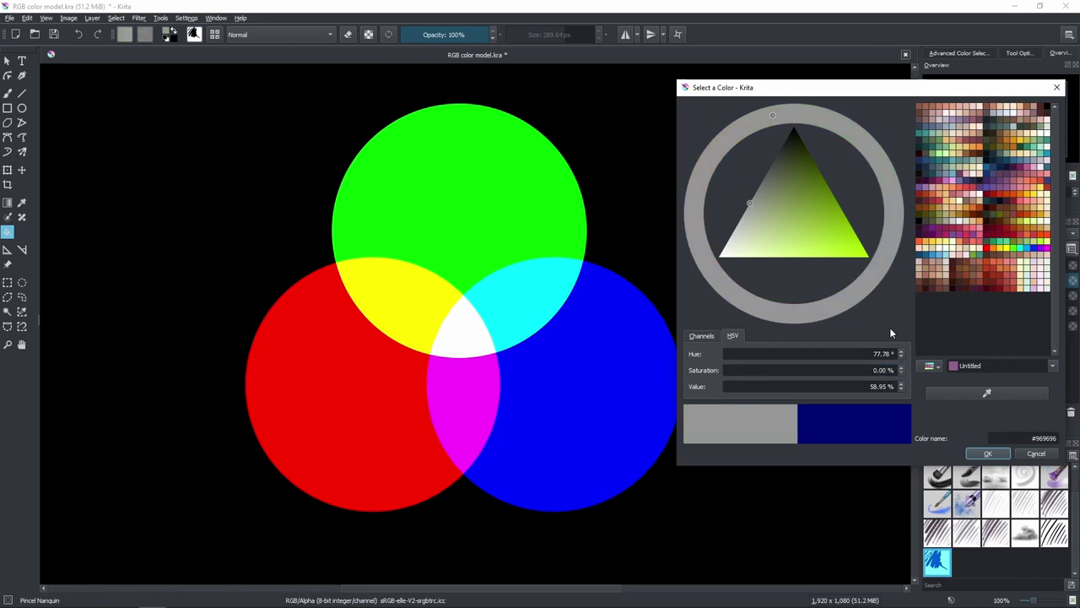
pyautogui.click(700, 335)
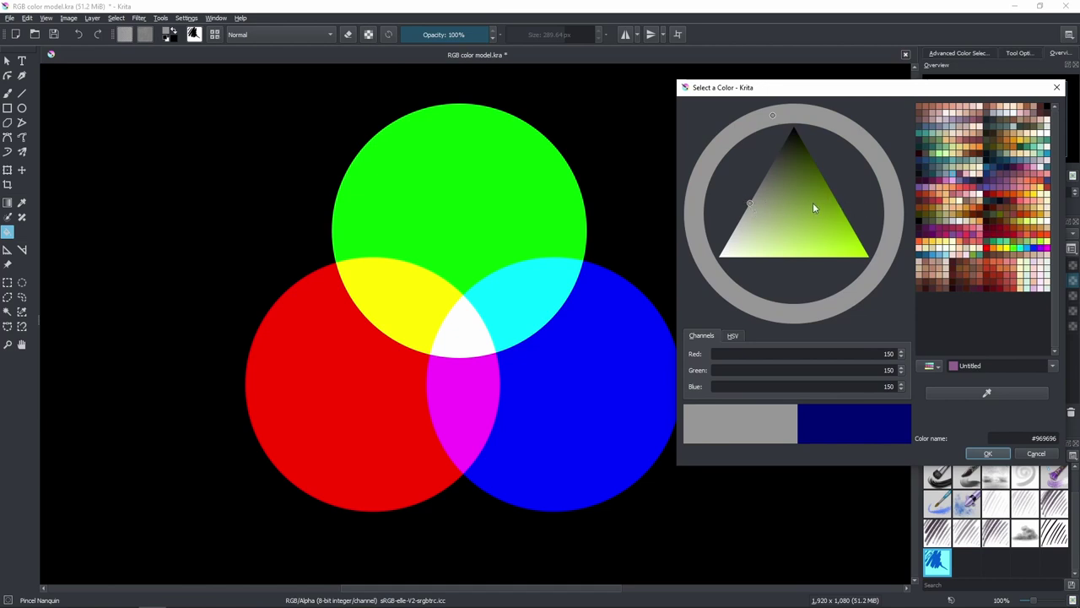
# Step: Turn the grey into fully saturated lime #b3ff00 and set its HSV hue to 0°
pyautogui.click(805, 229)
pyautogui.moveTo(806, 229); pyautogui.dragTo(919, 289)
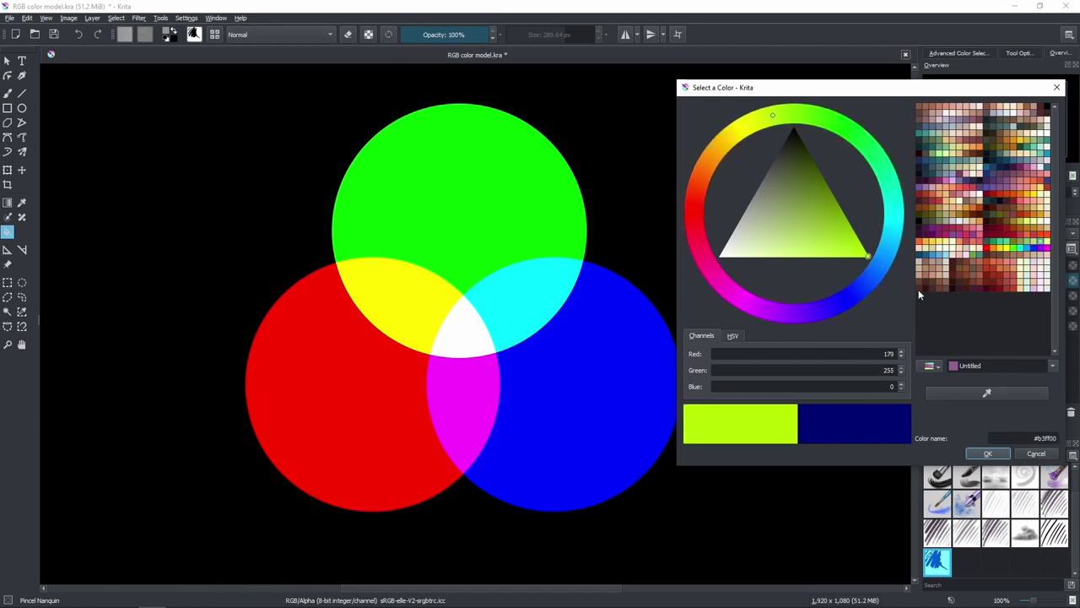
pyautogui.click(732, 335)
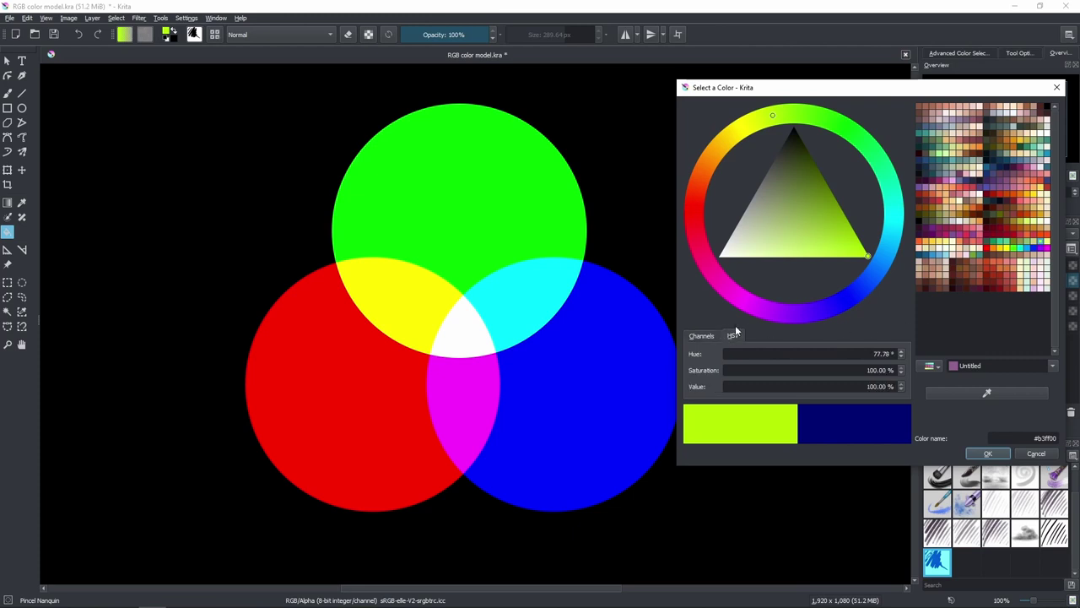
pyautogui.click(869, 353)
pyautogui.write('0')
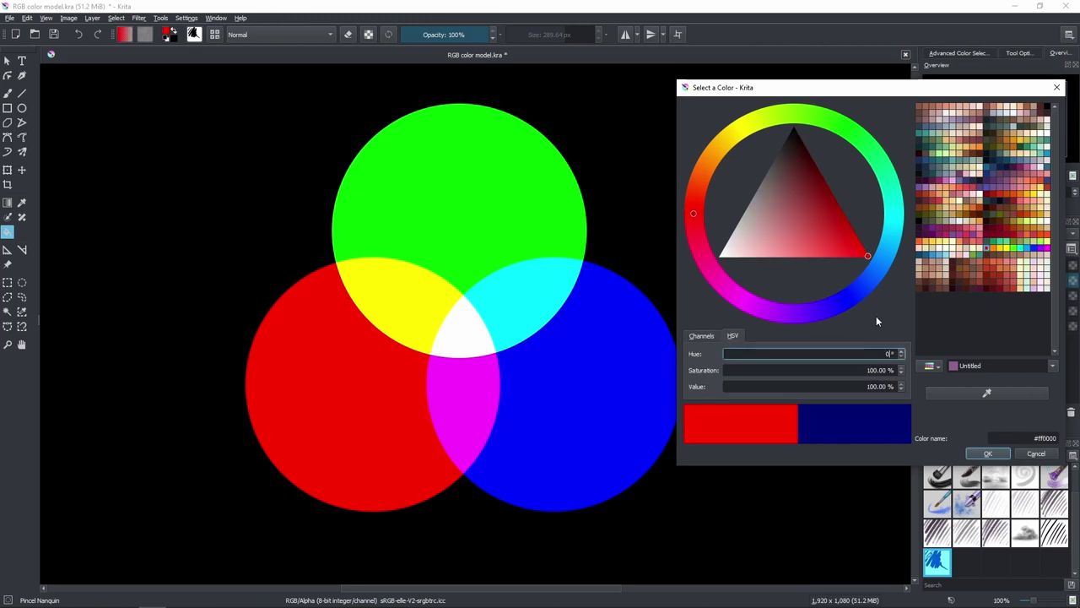
pyautogui.press('Return')
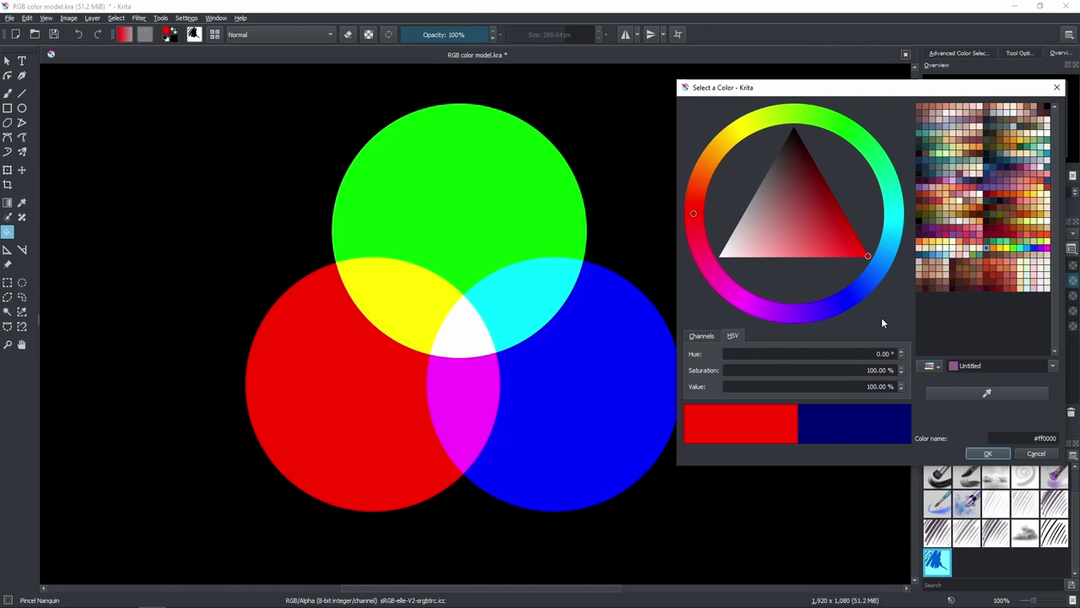
# Step: Darken the red to black #000000 and lighten it through near-white #e9e9e9 to pure white #ffffff
pyautogui.moveTo(788, 251); pyautogui.dragTo(683, 116)
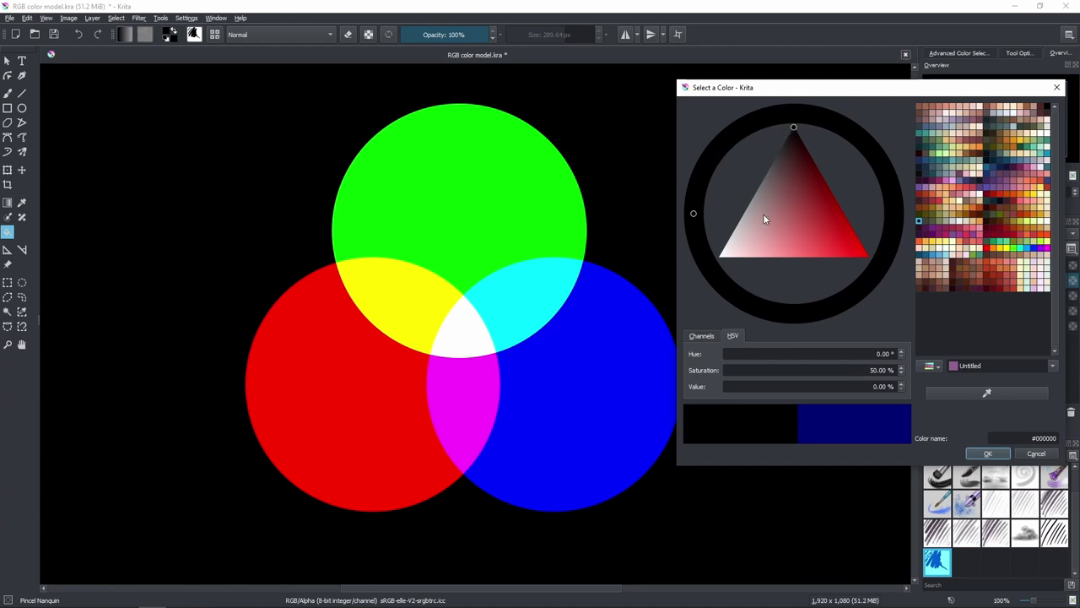
pyautogui.moveTo(763, 214); pyautogui.dragTo(672, 297)
pyautogui.moveTo(717, 260); pyautogui.dragTo(605, 248)
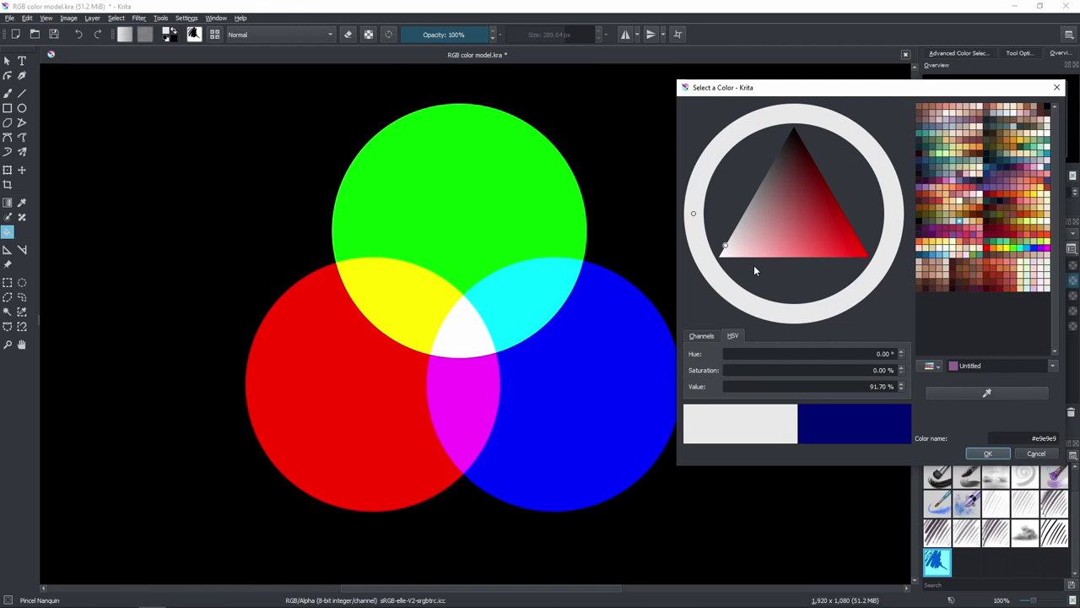
pyautogui.moveTo(755, 270); pyautogui.dragTo(688, 272)
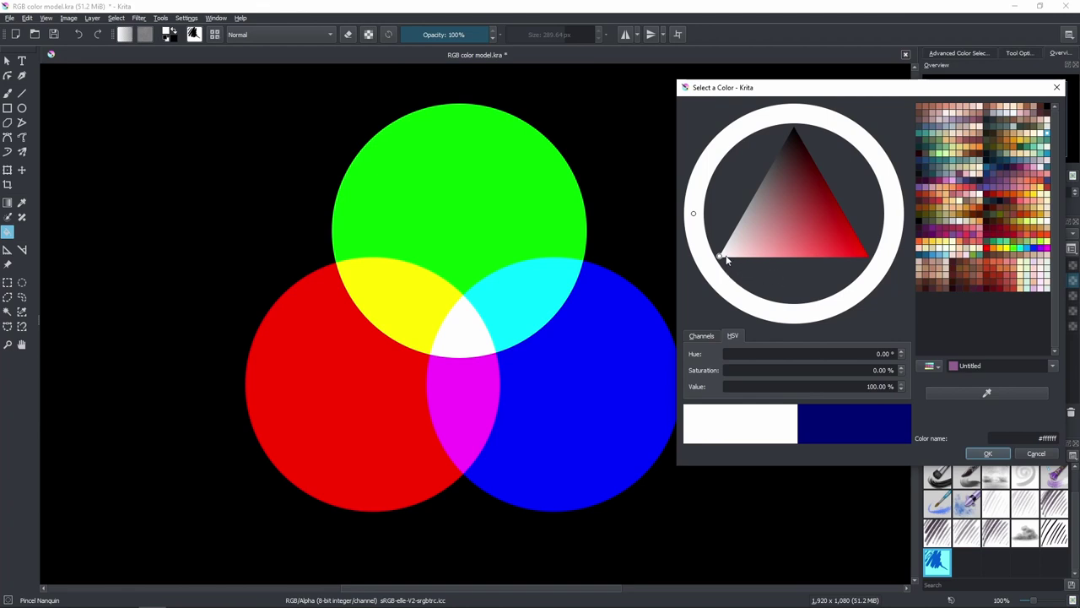
pyautogui.moveTo(719, 256); pyautogui.dragTo(548, 267)
# Step: Restore fully saturated red #ff0000 and mute it to the darker red #b32121
pyautogui.click(868, 255)
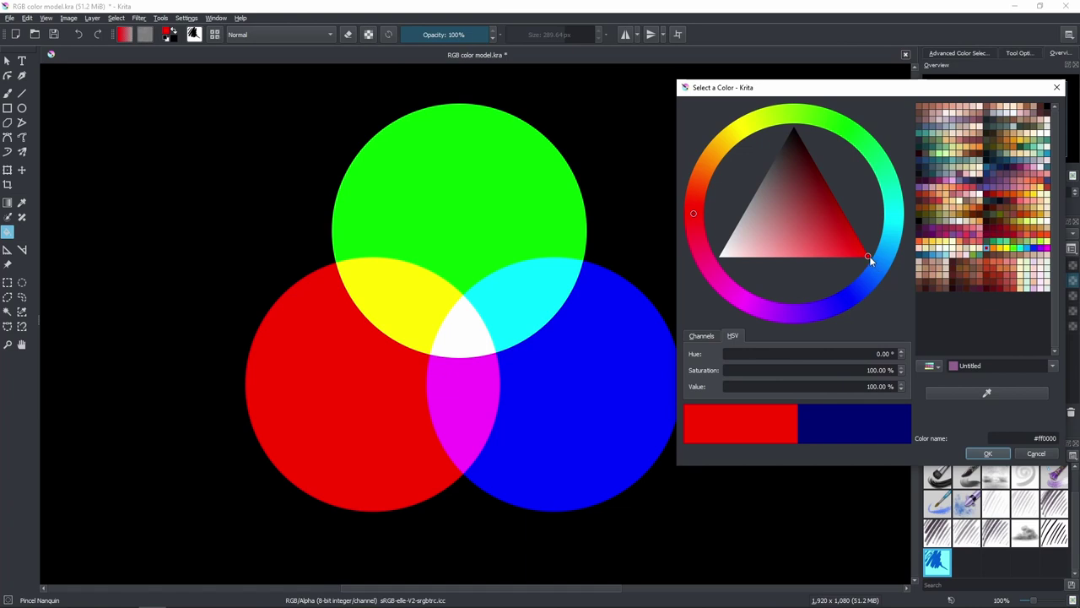
pyautogui.moveTo(869, 255); pyautogui.dragTo(890, 270)
pyautogui.moveTo(868, 253); pyautogui.dragTo(826, 216)
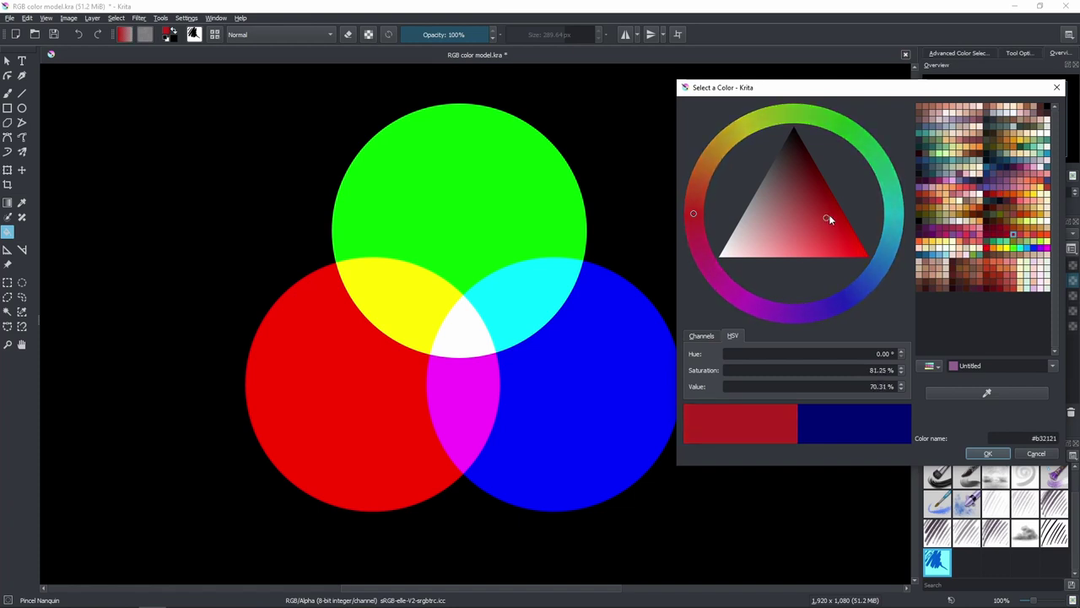
# Step: Gradually lower the dark red's HSV saturation to 47.25%, keeping its hue and value
pyautogui.click(900, 374)
pyautogui.scroll(-12, 899, 377)
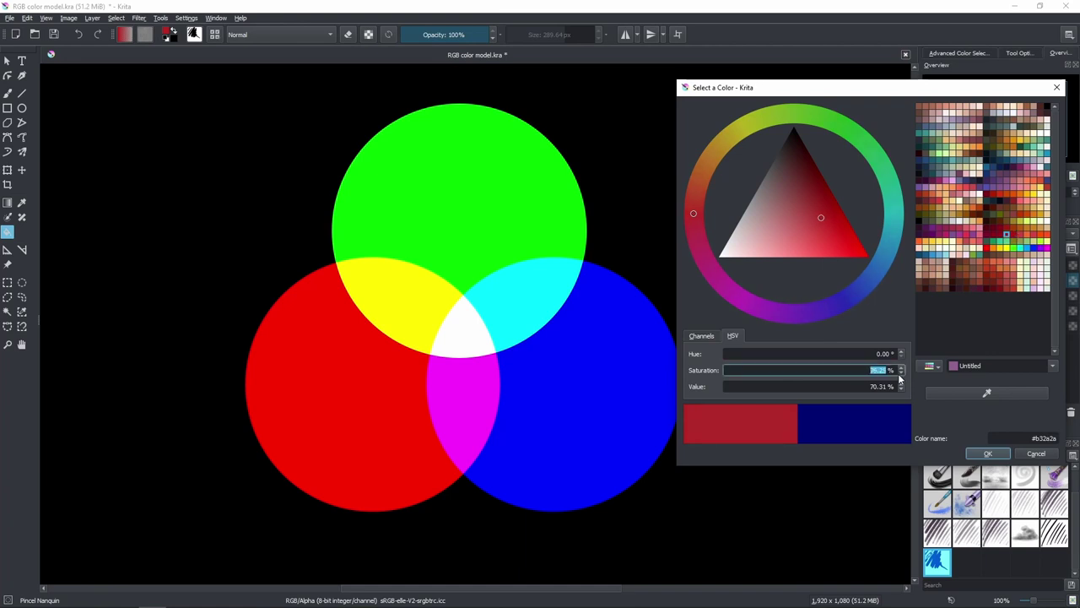
pyautogui.scroll(-12, 900, 378)
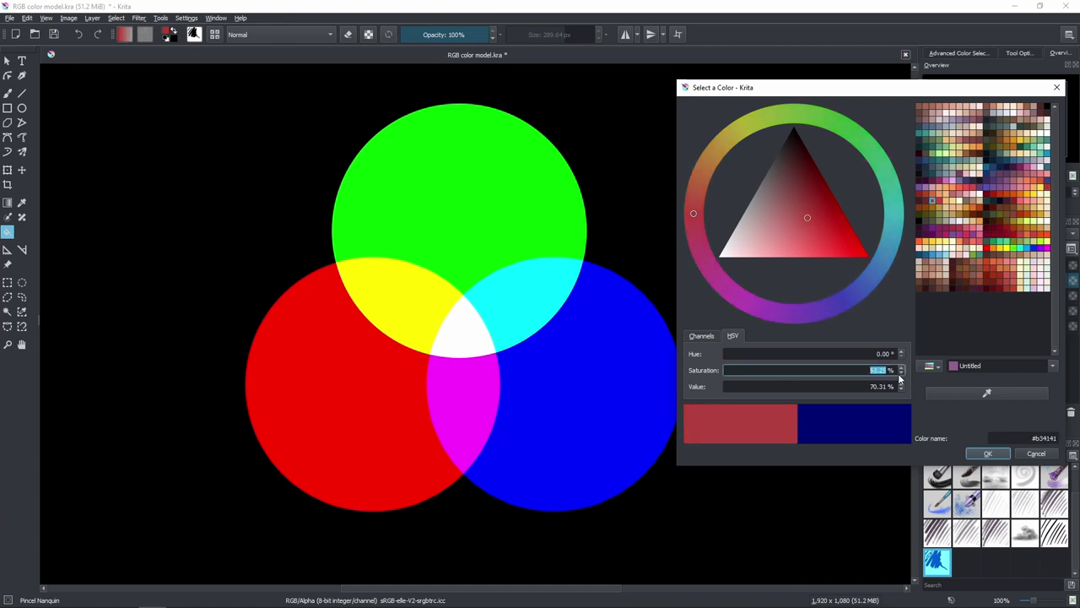
pyautogui.scroll(-7, 900, 378)
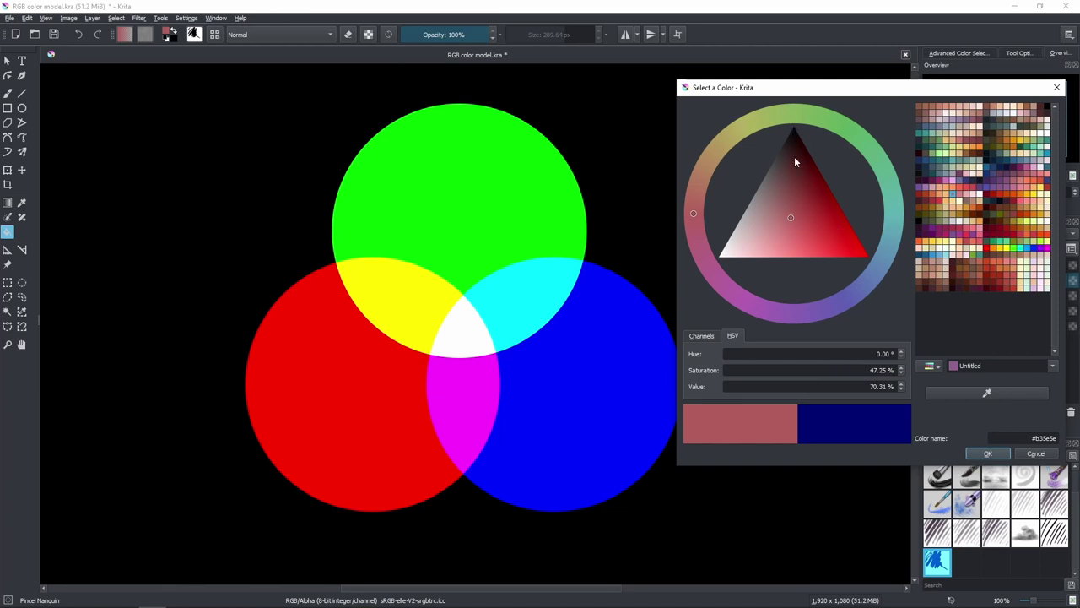
# Step: Darken the red to black #000000, pick the stronger red #d03232 and lower its HSV value in stages to reach #9f2727
pyautogui.moveTo(790, 221); pyautogui.dragTo(792, 127)
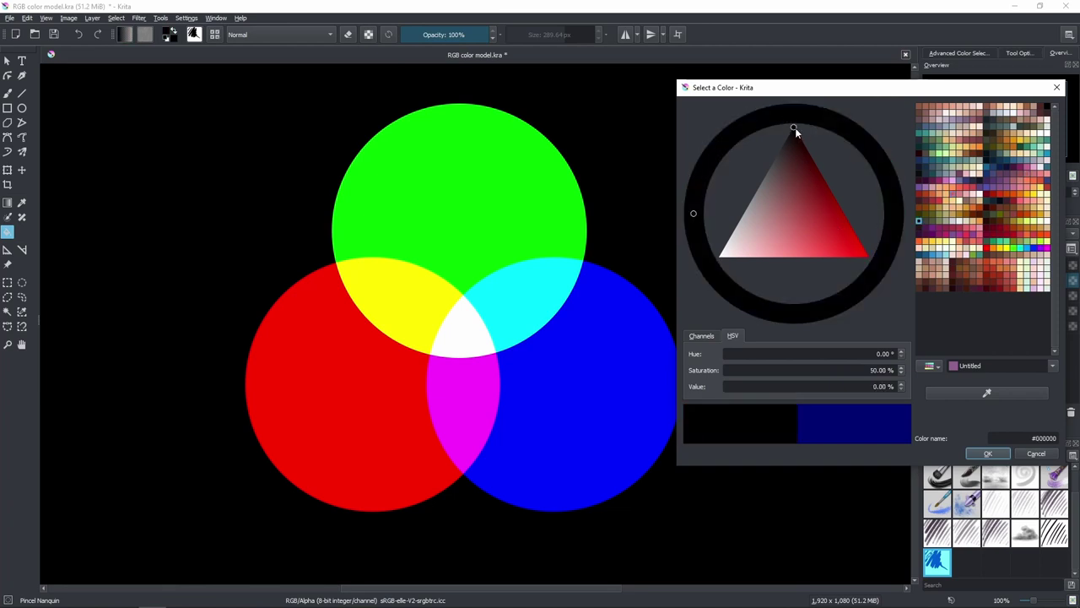
pyautogui.moveTo(795, 129); pyautogui.dragTo(824, 233)
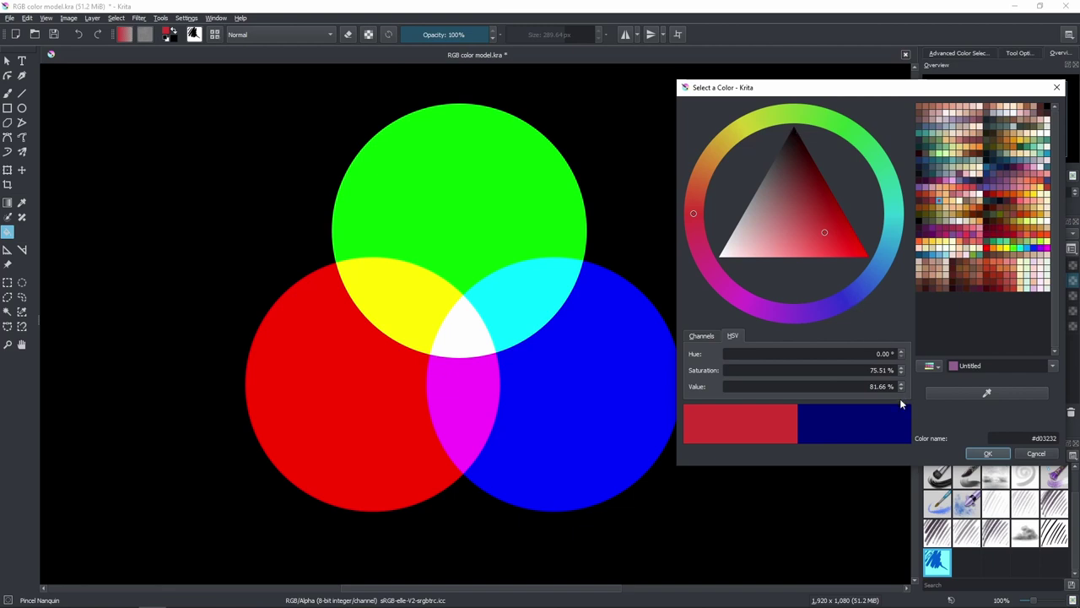
pyautogui.scroll(-9, 901, 389)
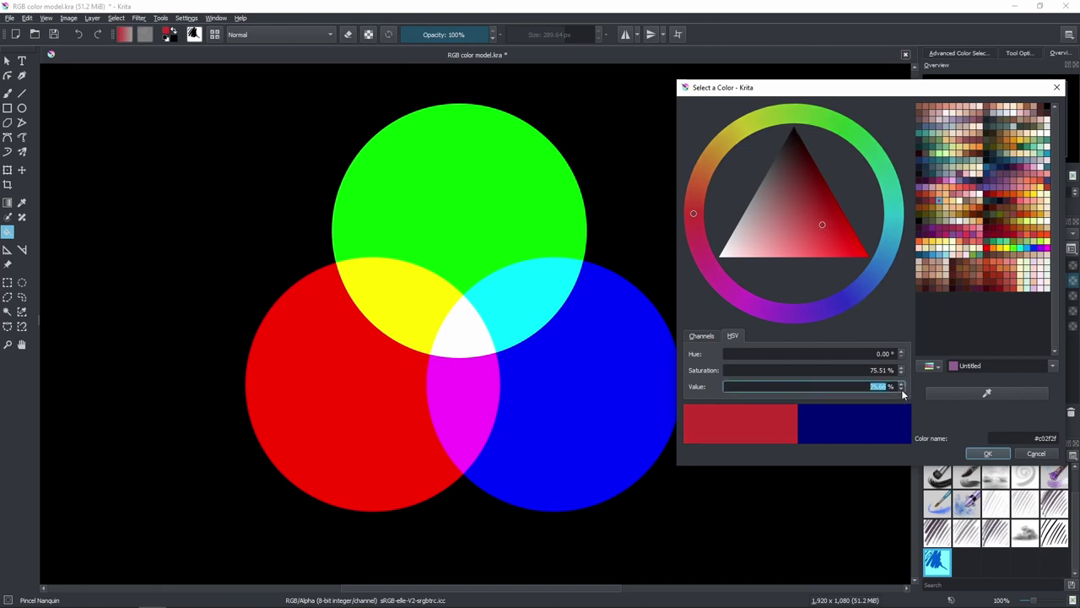
pyautogui.scroll(-12, 902, 389)
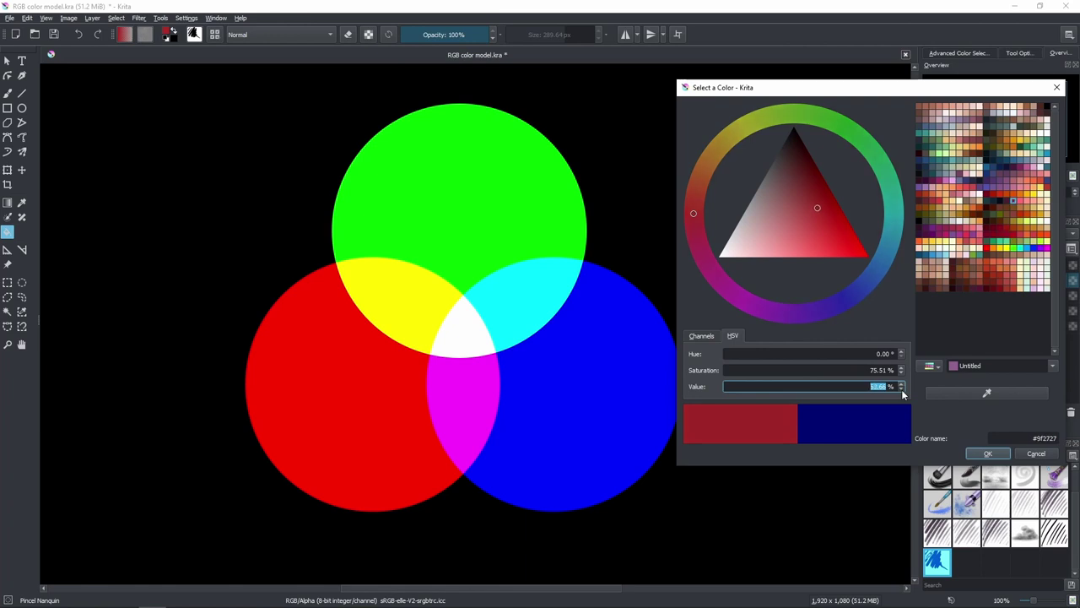
# Step: Pick the dull reddish brown #523d3d and lower its HSV value until it reaches #271d1d
pyautogui.click(781, 168)
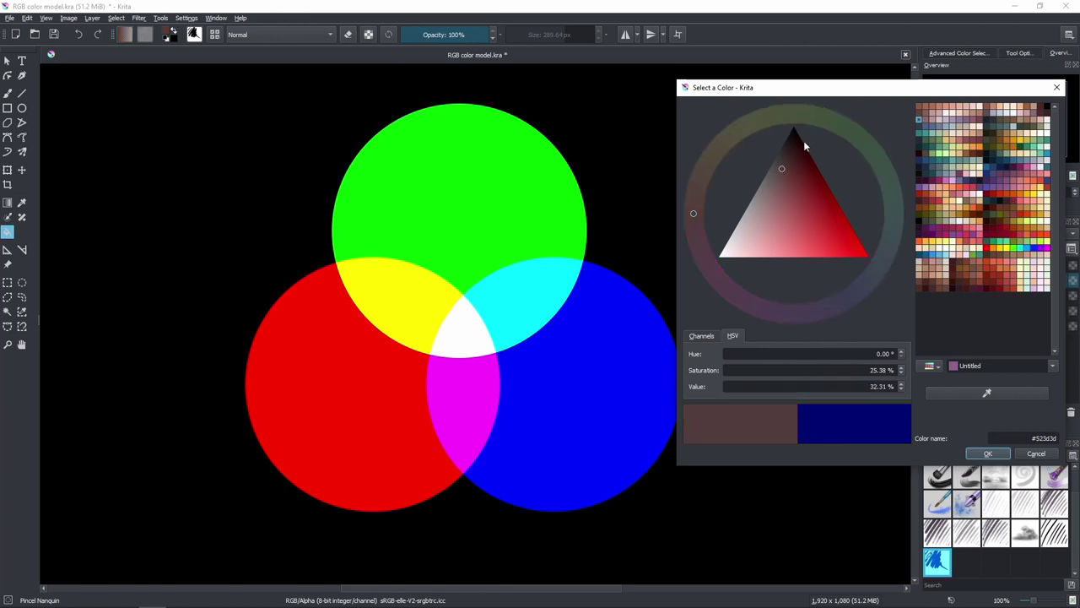
pyautogui.scroll(-9, 901, 389)
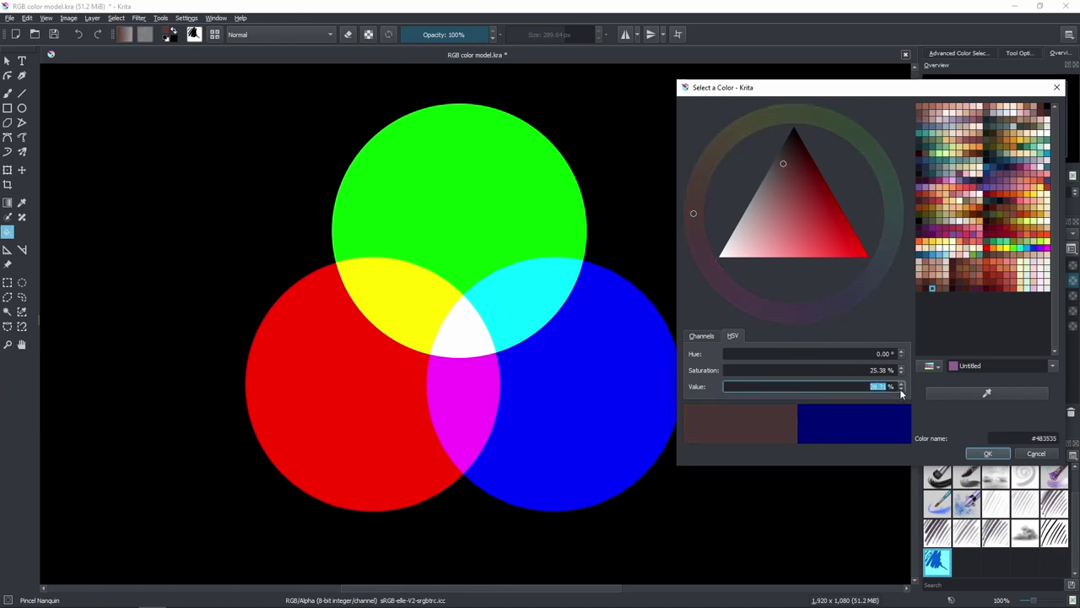
pyautogui.scroll(-7, 902, 389)
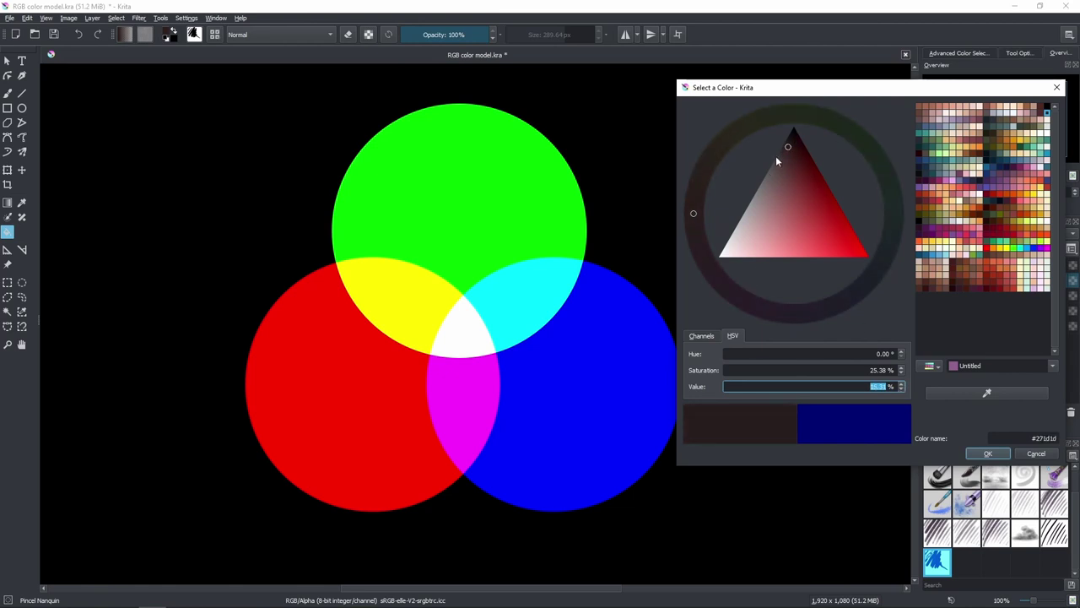
# Step: Lighten fully saturated red #ff0000 to #ff6363 and darken it through #351616 at 21% value to black #000000
pyautogui.moveTo(794, 162); pyautogui.dragTo(887, 276)
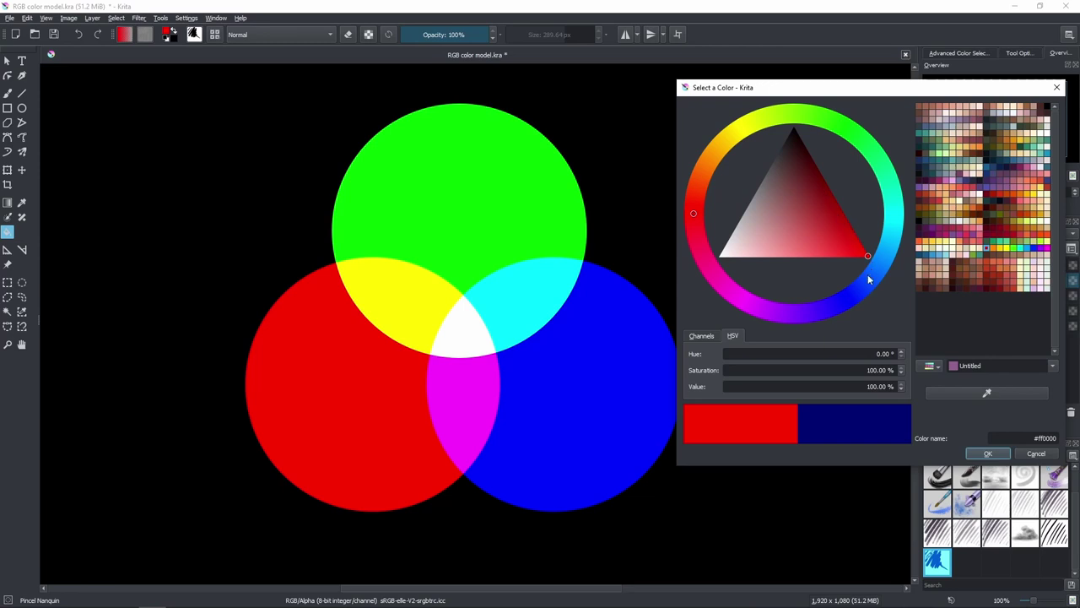
pyautogui.moveTo(824, 266); pyautogui.dragTo(810, 287)
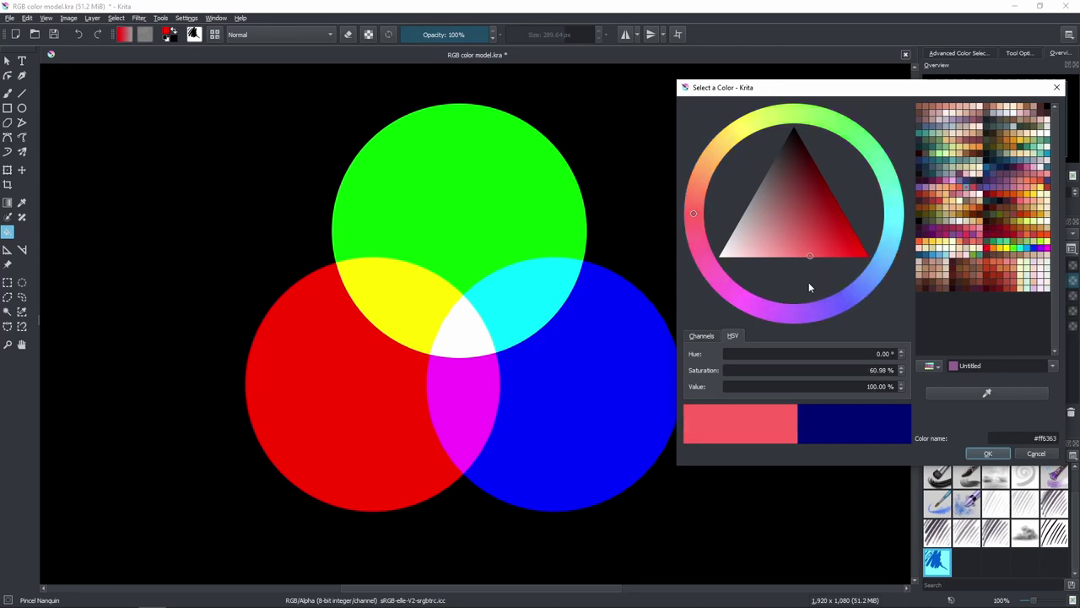
pyautogui.click(901, 389)
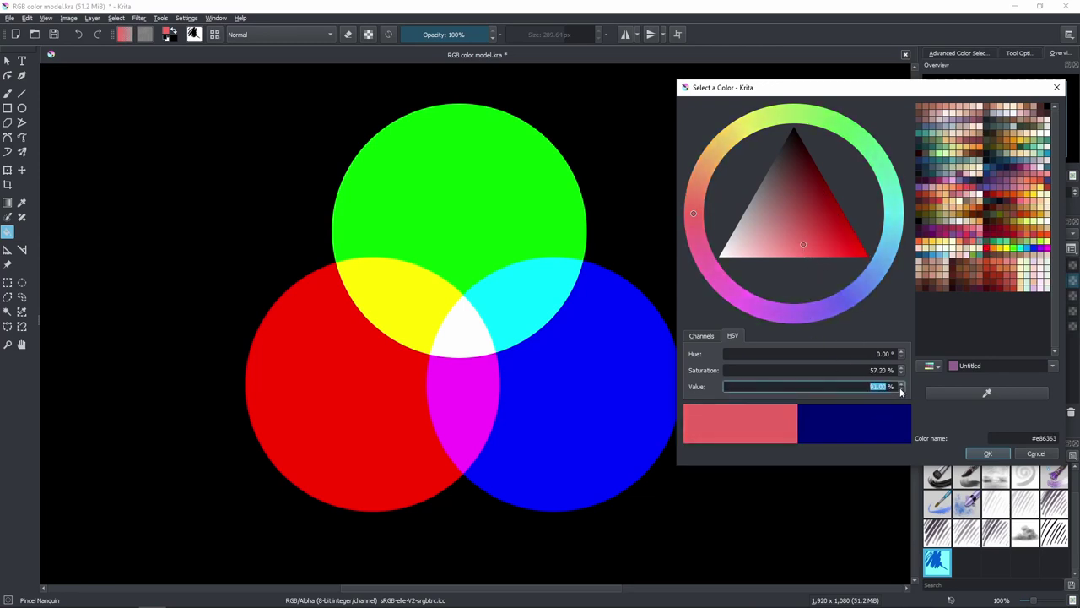
pyautogui.moveTo(901, 389); pyautogui.dragTo(901, 389)
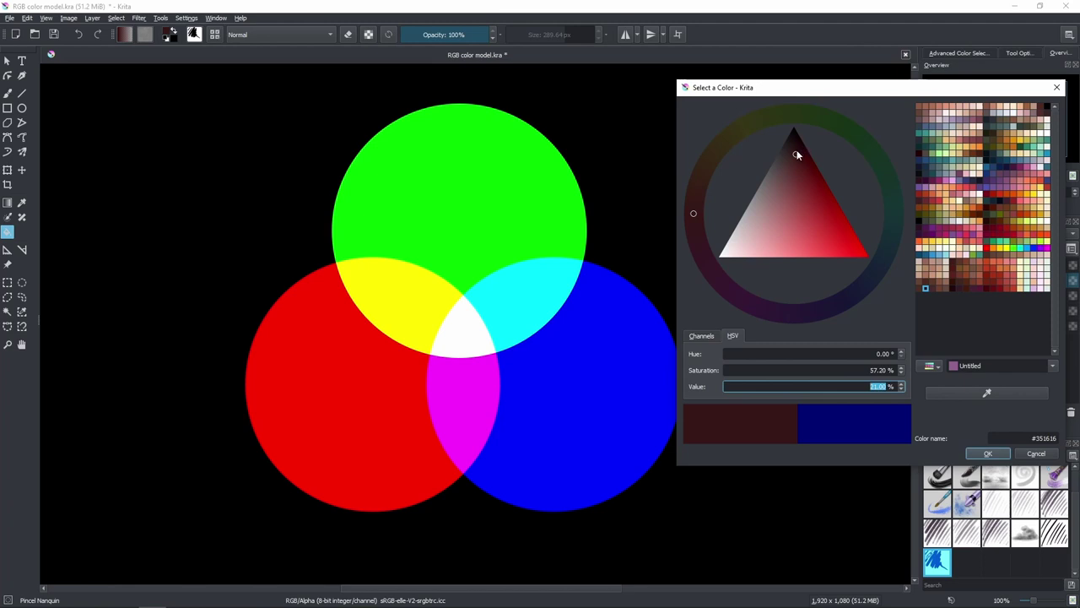
pyautogui.moveTo(796, 154); pyautogui.dragTo(777, 113)
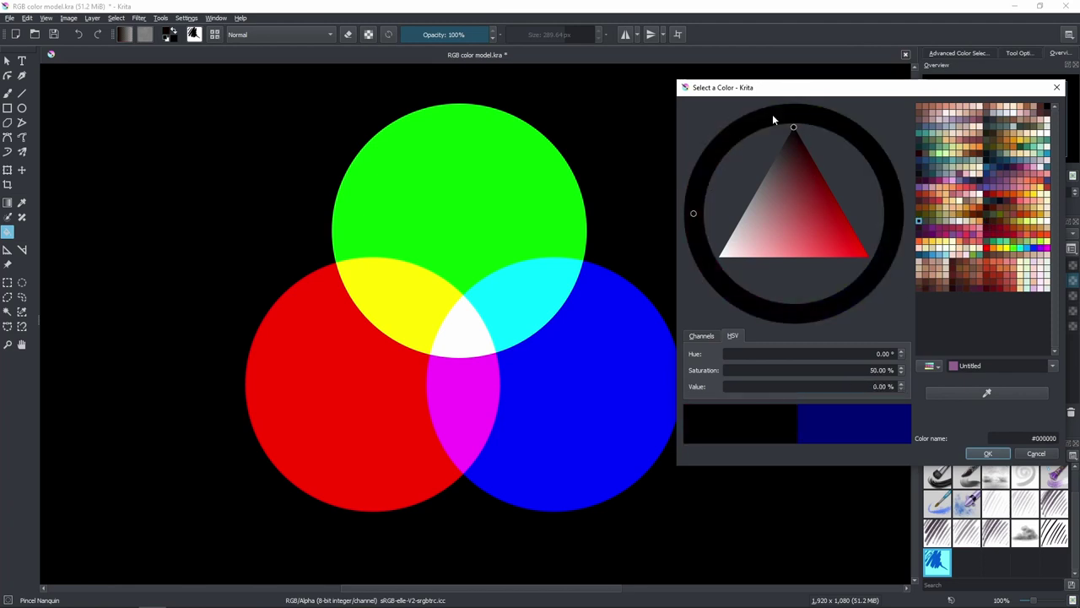
# Step: Return to pure red #ff0000, shift the hue to orange #ff7300 and mute it to #c06b25
pyautogui.moveTo(796, 134); pyautogui.dragTo(967, 281)
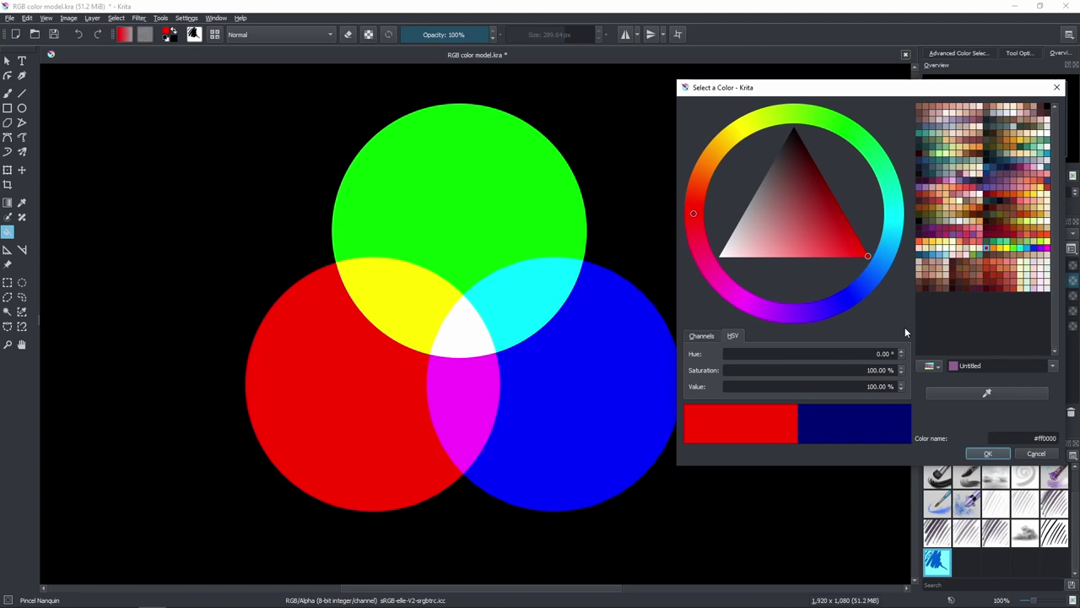
pyautogui.click(703, 173)
pyautogui.click(709, 171)
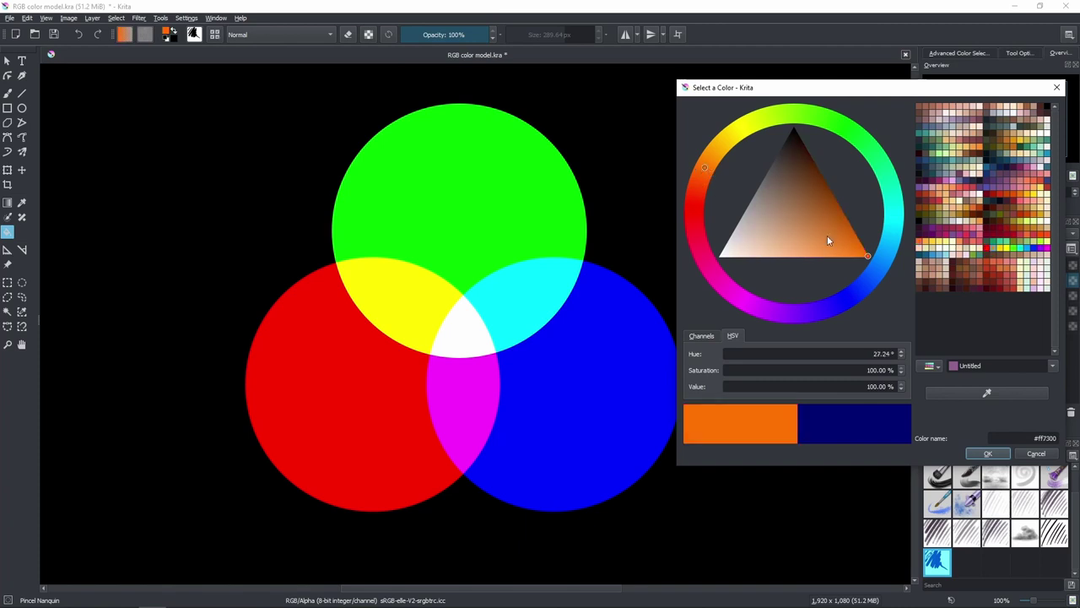
pyautogui.click(828, 224)
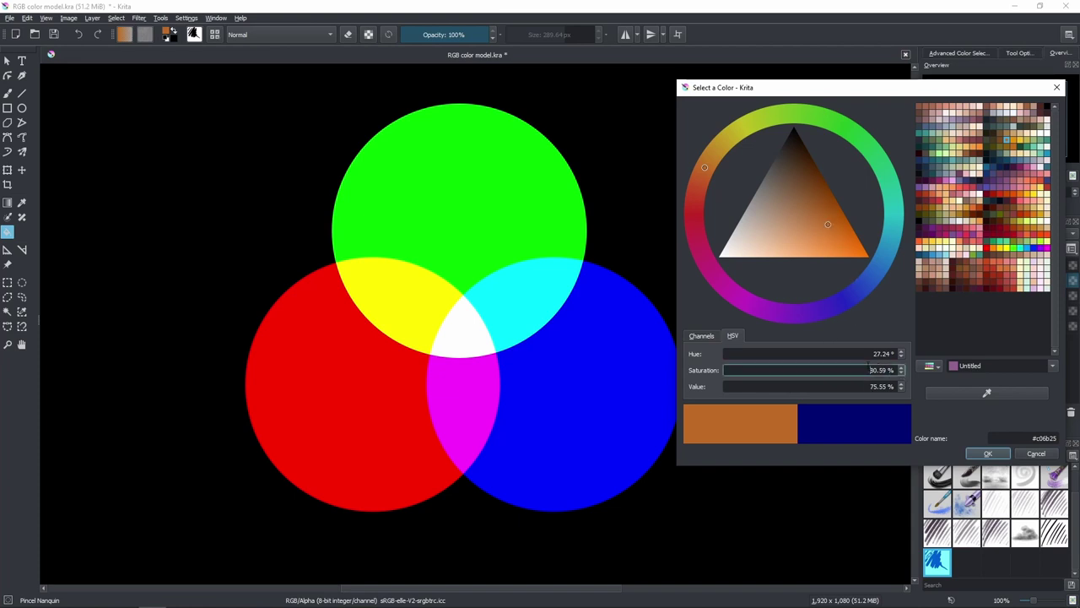
# Step: Examine the muted orange's HSV saturation and value, and compare its red, green and blue channel values
pyautogui.click(885, 370)
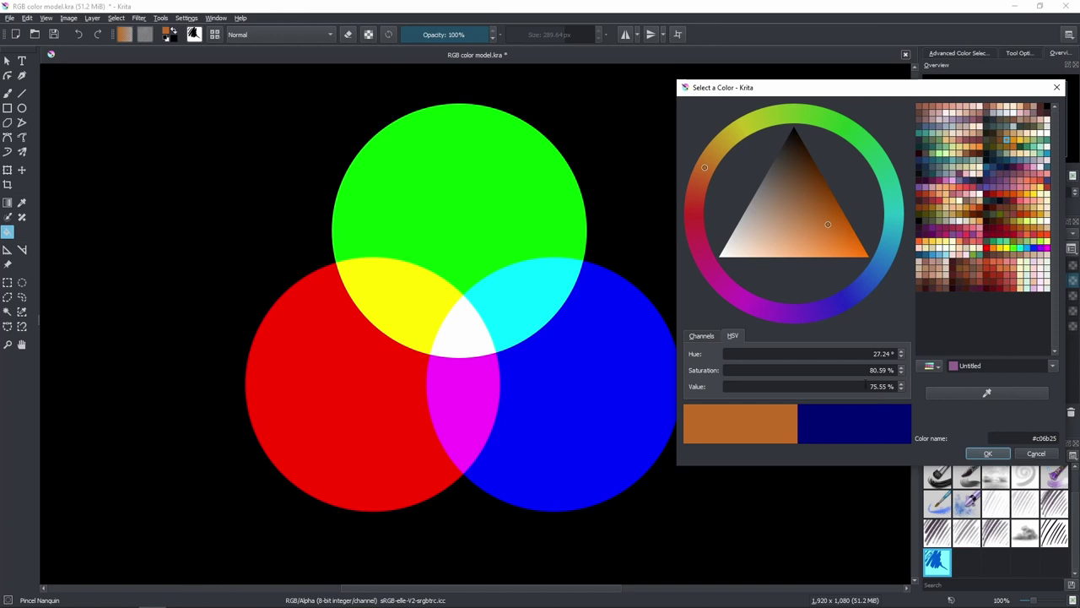
pyautogui.click(878, 387)
pyautogui.click(882, 387)
pyautogui.click(700, 336)
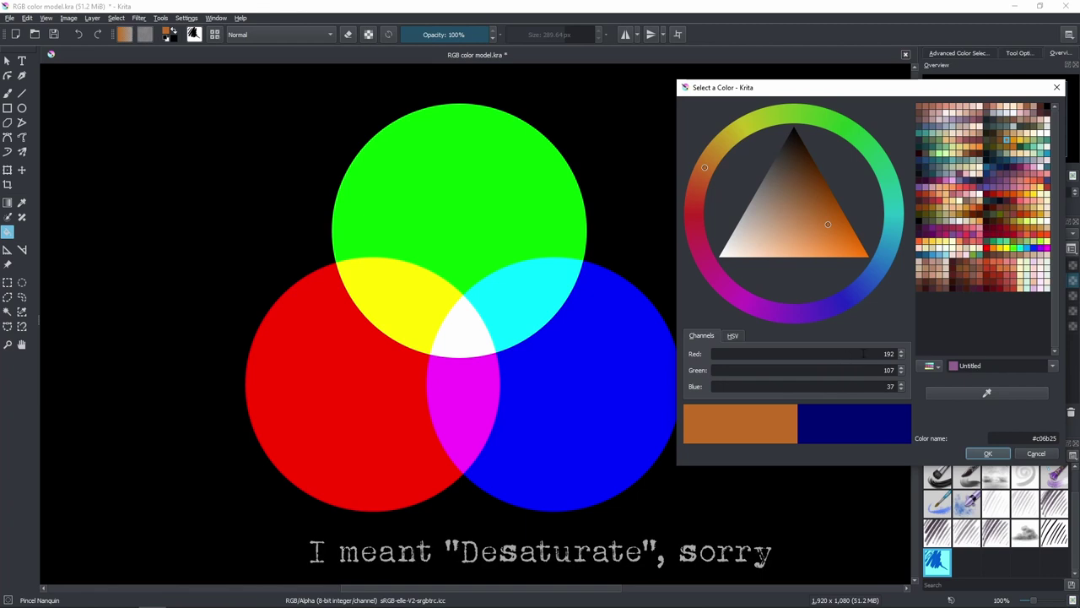
pyautogui.rightClick(897, 360)
pyautogui.press('Tab')
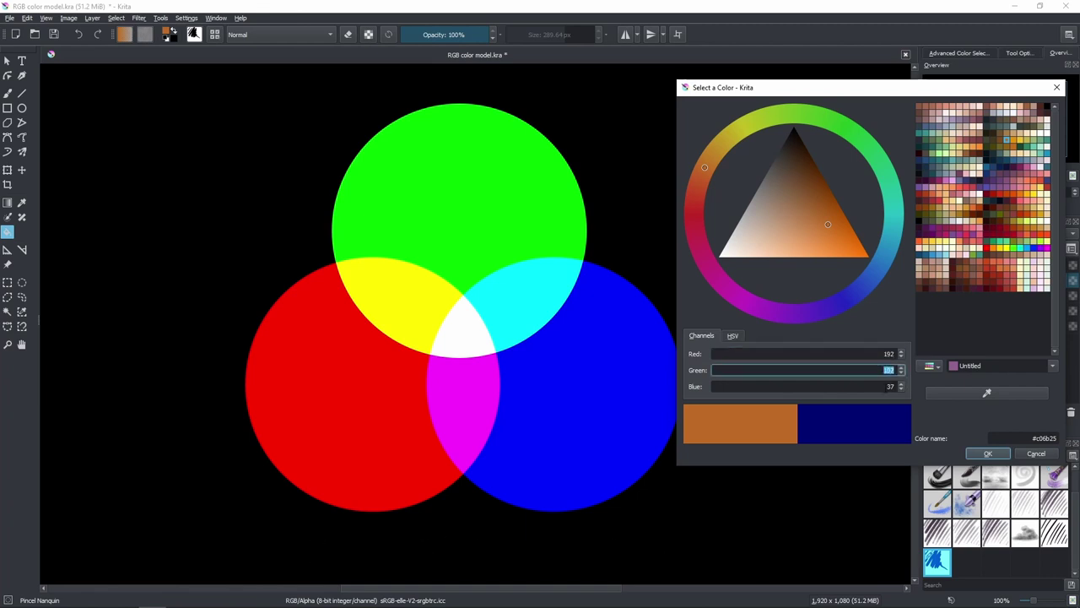
pyautogui.press('Return')
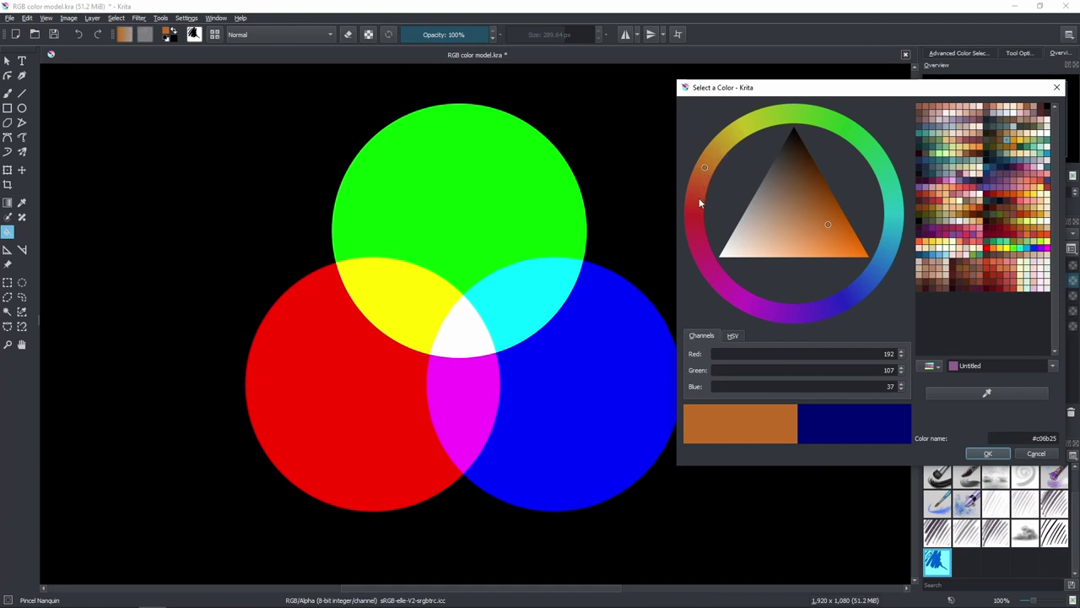
pyautogui.doubleClick(888, 354)
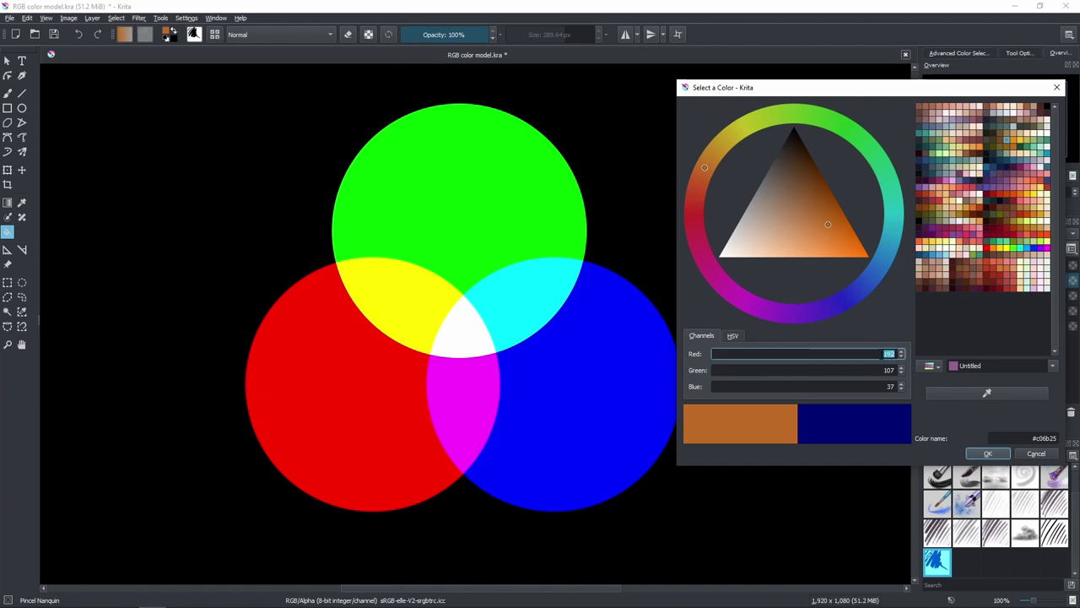
pyautogui.click(886, 329)
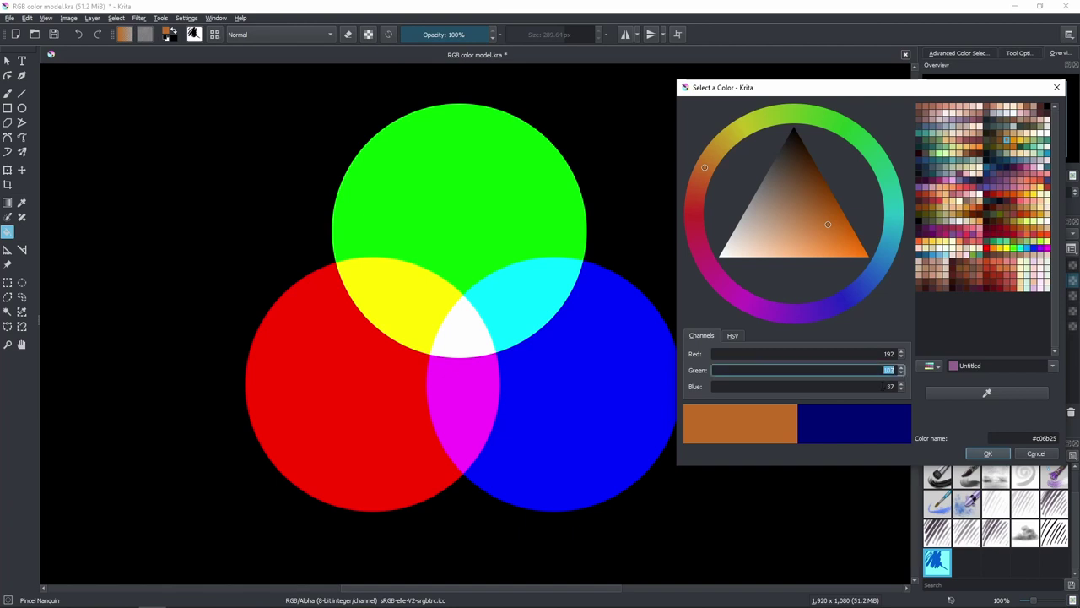
pyautogui.click(877, 385)
pyautogui.hotkey('shift', 'Tab')
pyautogui.hotkey('shift', 'Tab')
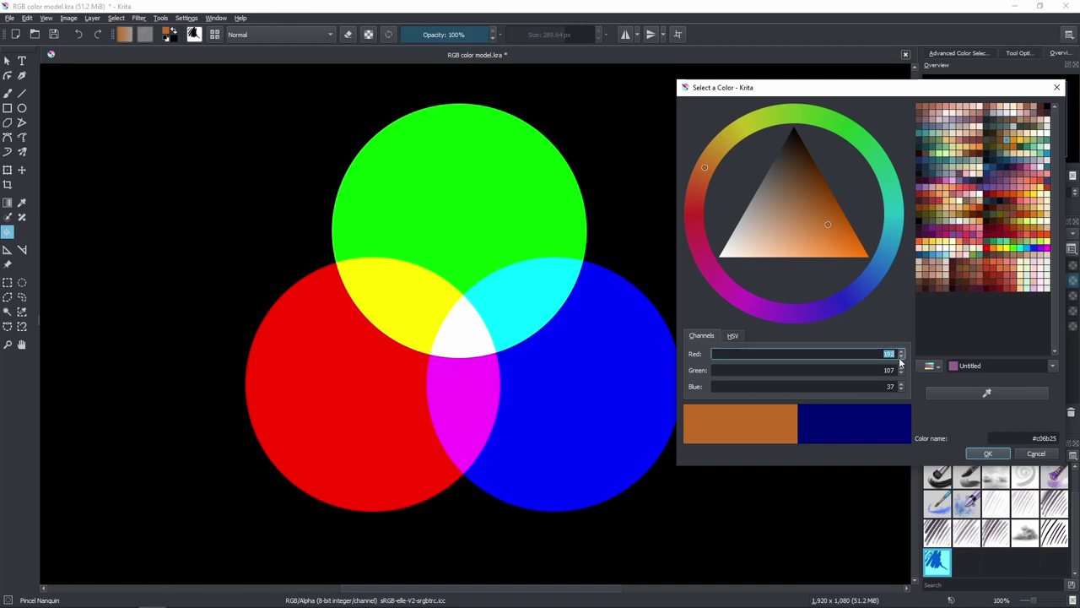
pyautogui.click(884, 387)
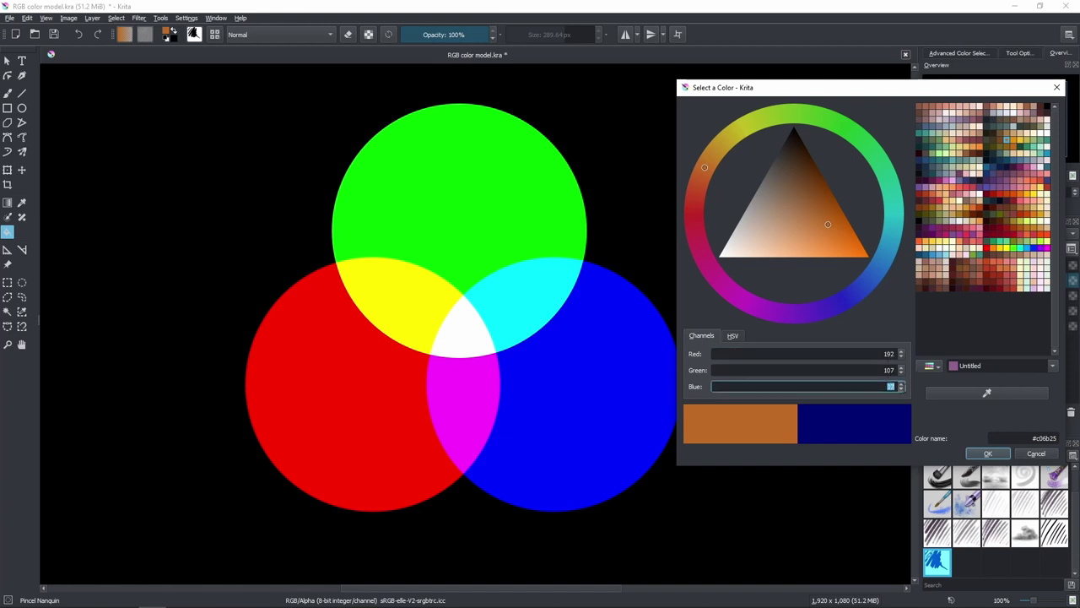
pyautogui.click(886, 369)
pyautogui.click(887, 325)
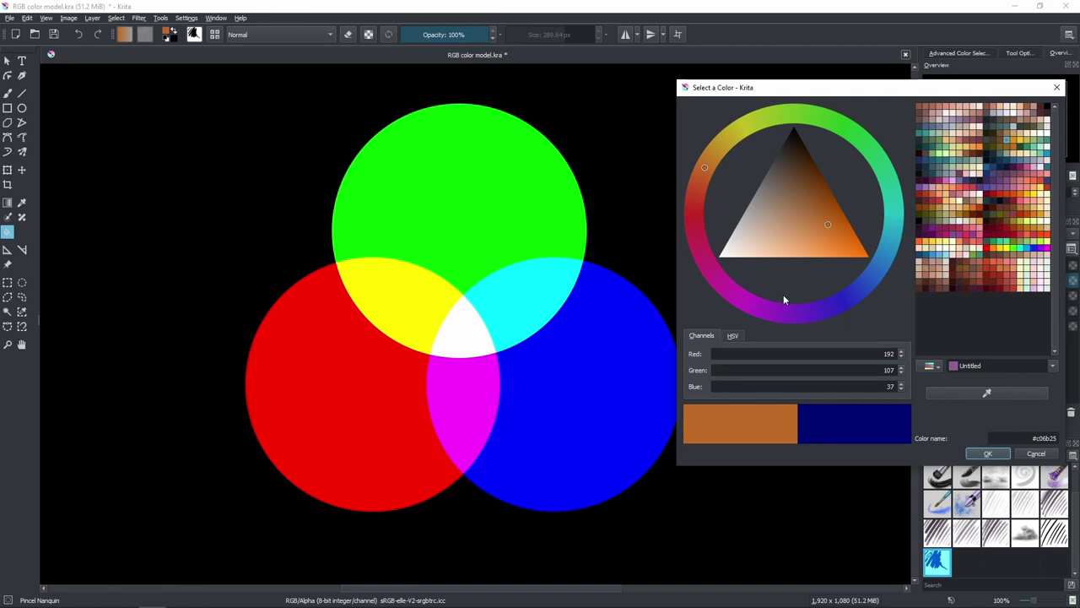
# Step: Set the muted orange's HSV saturation to 0% and inspect the grey's red, green and blue channels
pyautogui.click(735, 334)
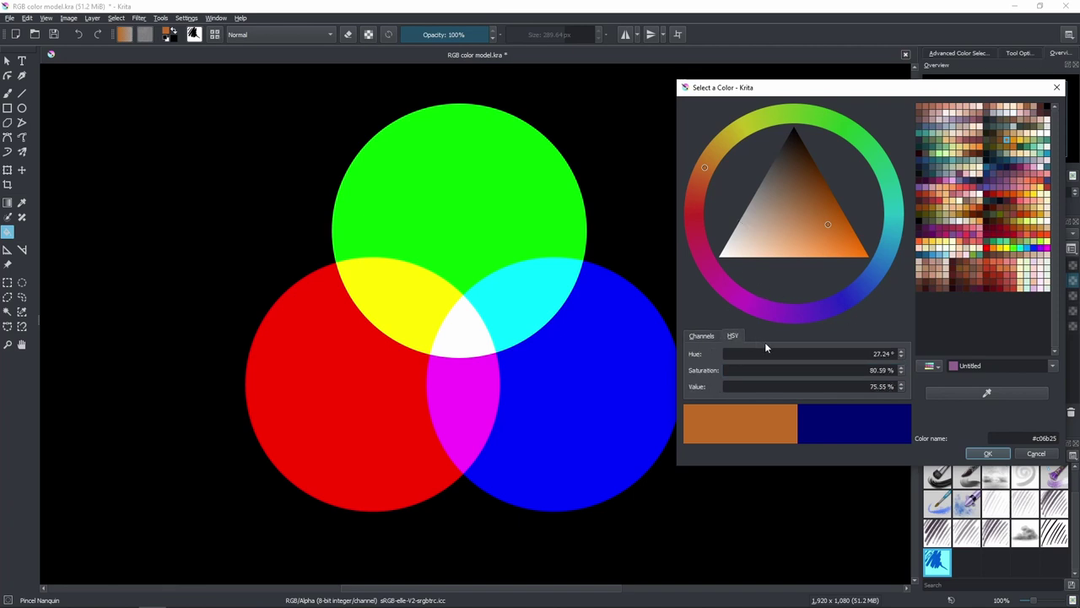
pyautogui.click(881, 369)
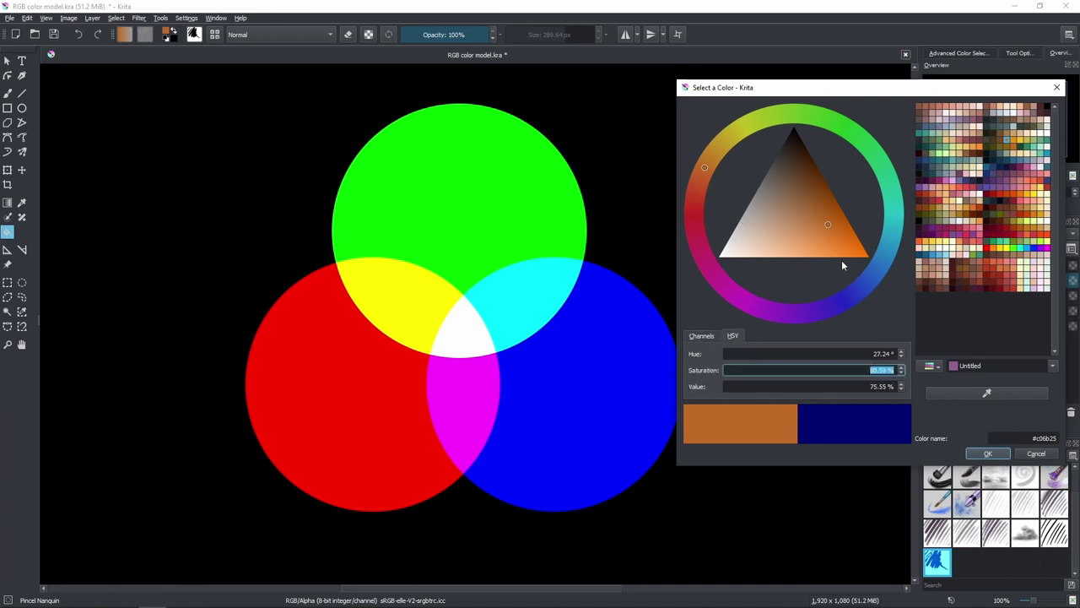
pyautogui.write('00')
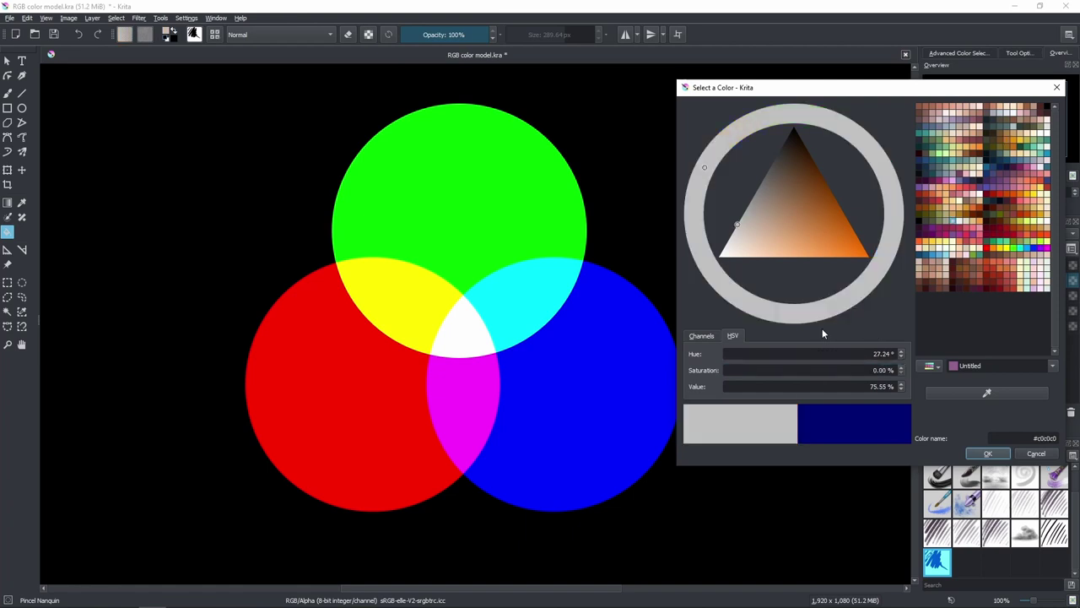
pyautogui.click(702, 335)
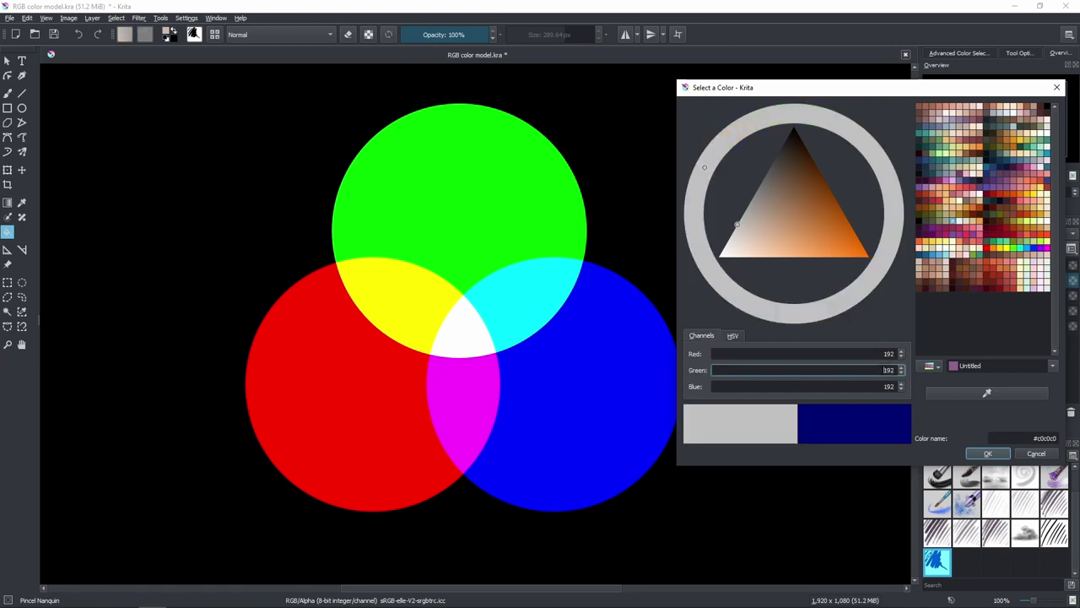
pyautogui.click(888, 386)
pyautogui.click(893, 325)
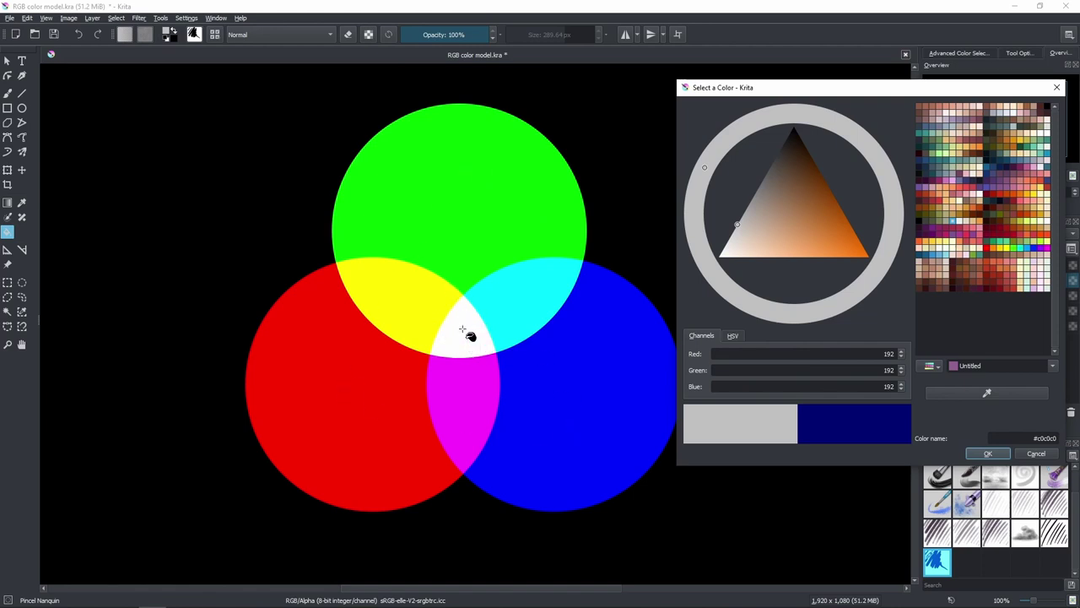
pyautogui.doubleClick(889, 353)
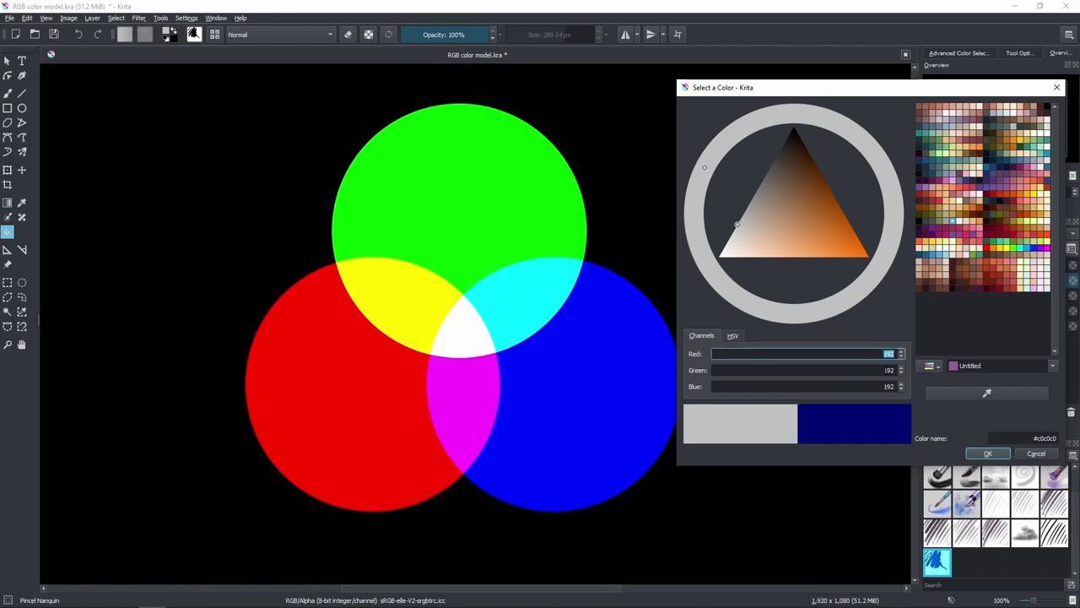
pyautogui.press('Tab')
pyautogui.press('Tab')
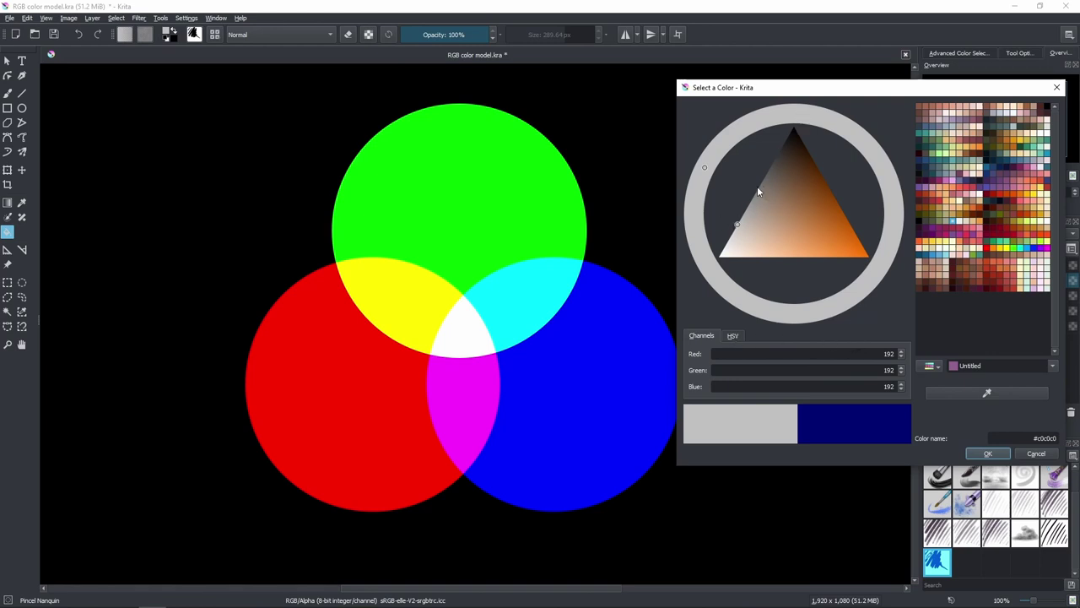
# Step: Darken the grey through #7d7d7d to #636363 and compare its HSV and RGB channel values
pyautogui.click(738, 227)
pyautogui.moveTo(738, 227); pyautogui.dragTo(757, 190)
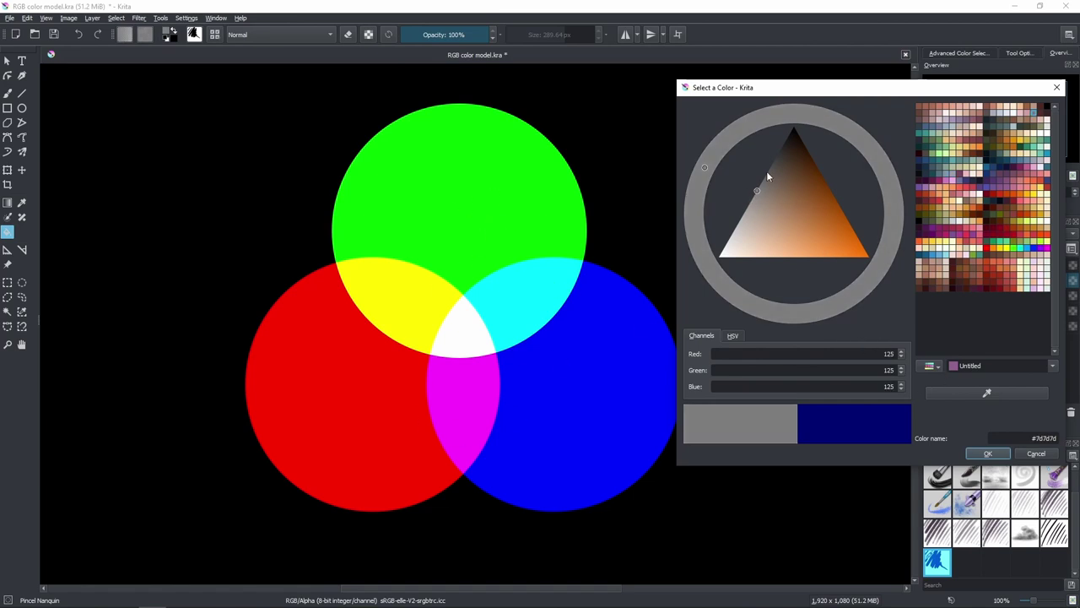
pyautogui.moveTo(756, 194)
pyautogui.mouseDown()
pyautogui.moveTo(761, 161)
pyautogui.moveTo(717, 227)
pyautogui.moveTo(729, 180)
pyautogui.mouseUp()
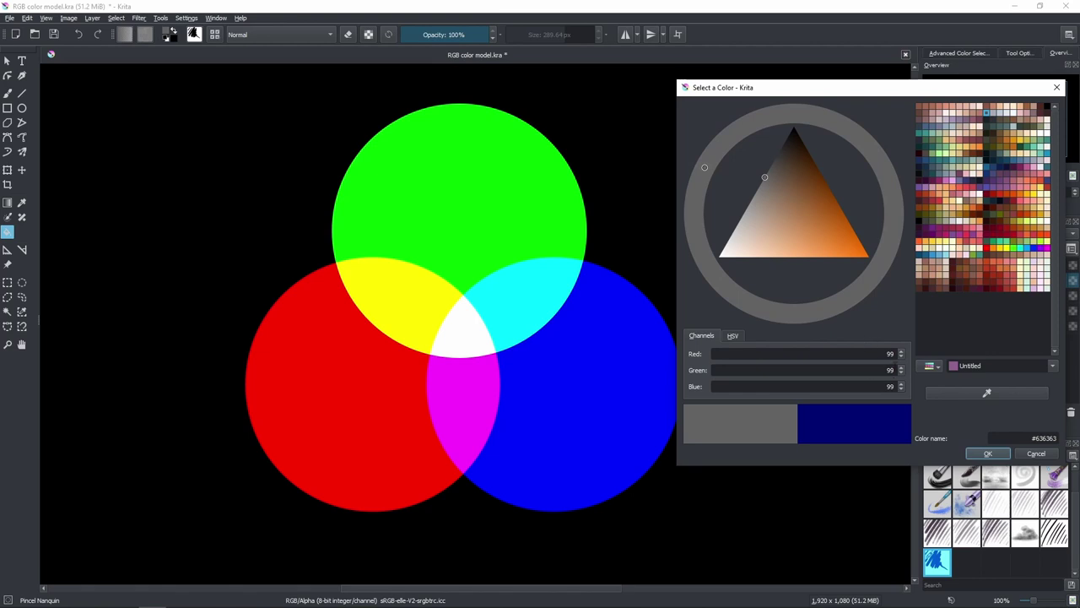
pyautogui.click(734, 336)
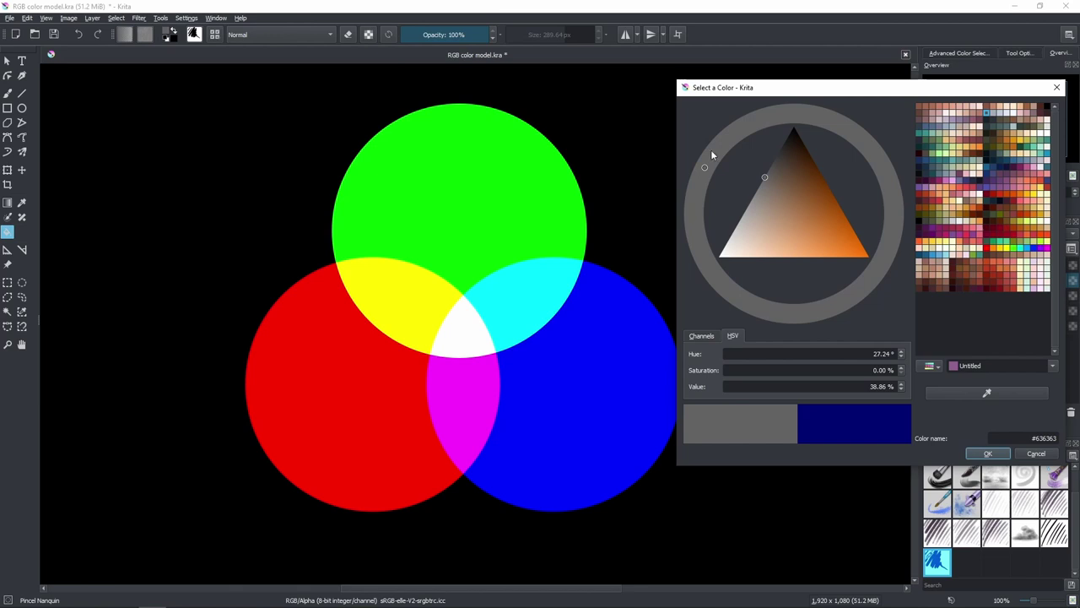
pyautogui.click(701, 335)
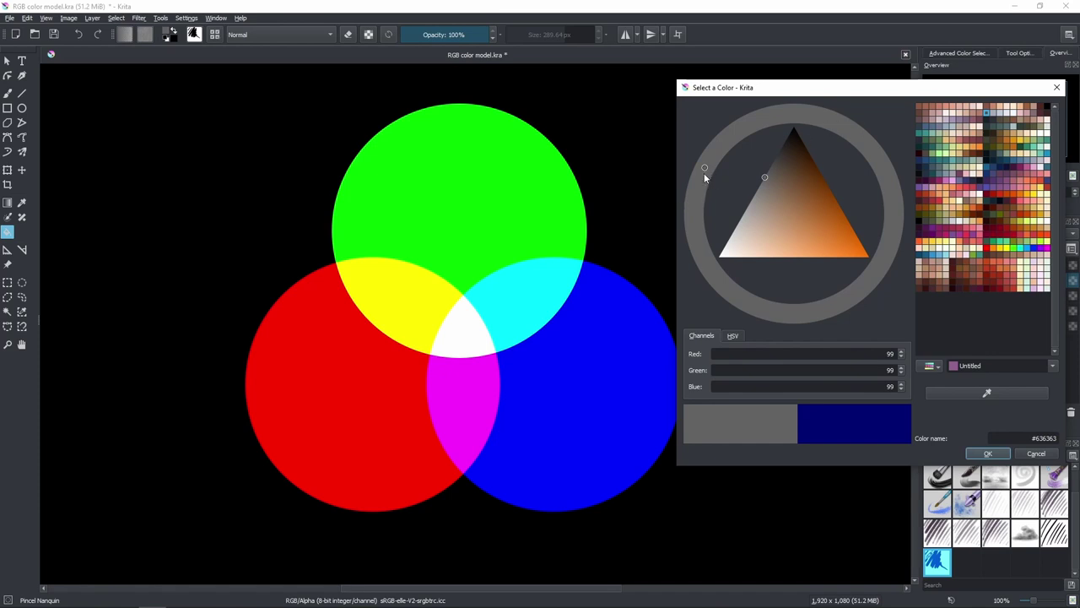
# Step: Inspect the grey's red channel value alongside its green and blue channels
pyautogui.doubleClick(882, 353)
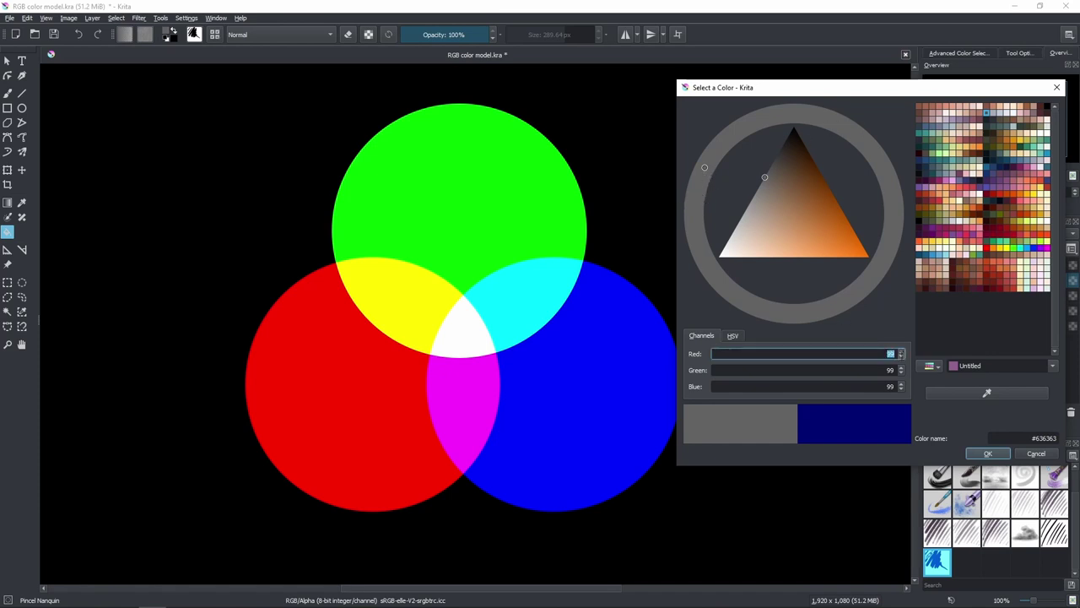
pyautogui.write('69')
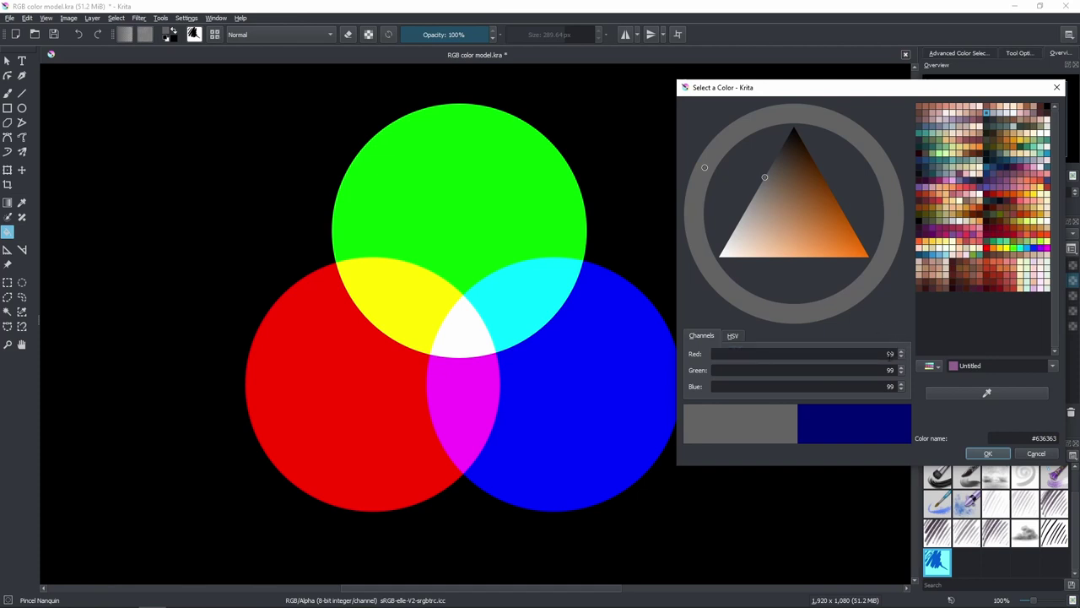
pyautogui.press('Return')
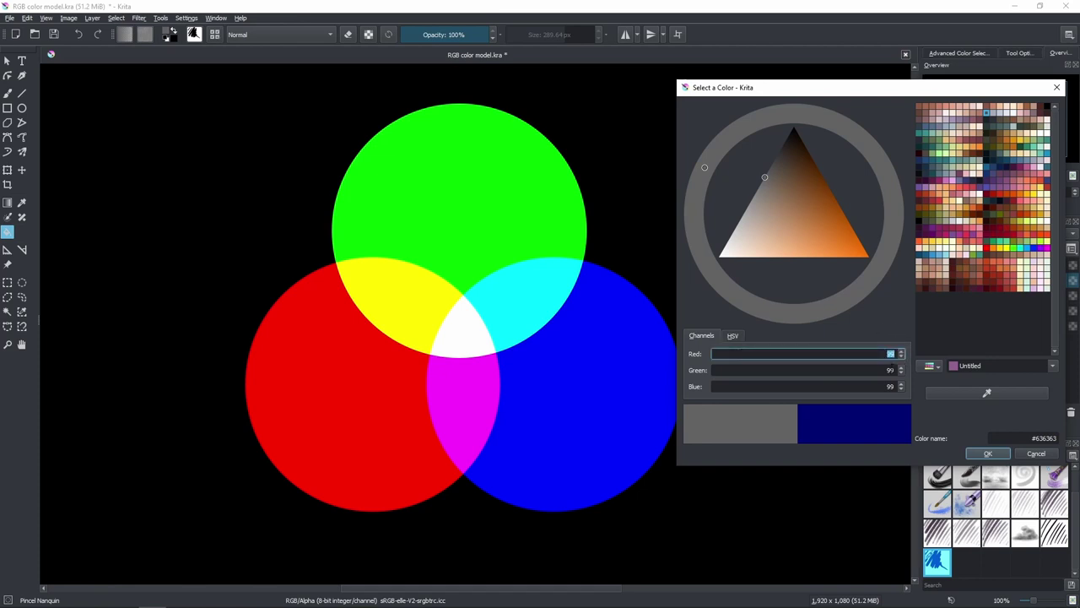
pyautogui.click(864, 335)
# Step: Raise the grey's HSV saturation to 71% to produce the brown #633c1c
pyautogui.click(734, 336)
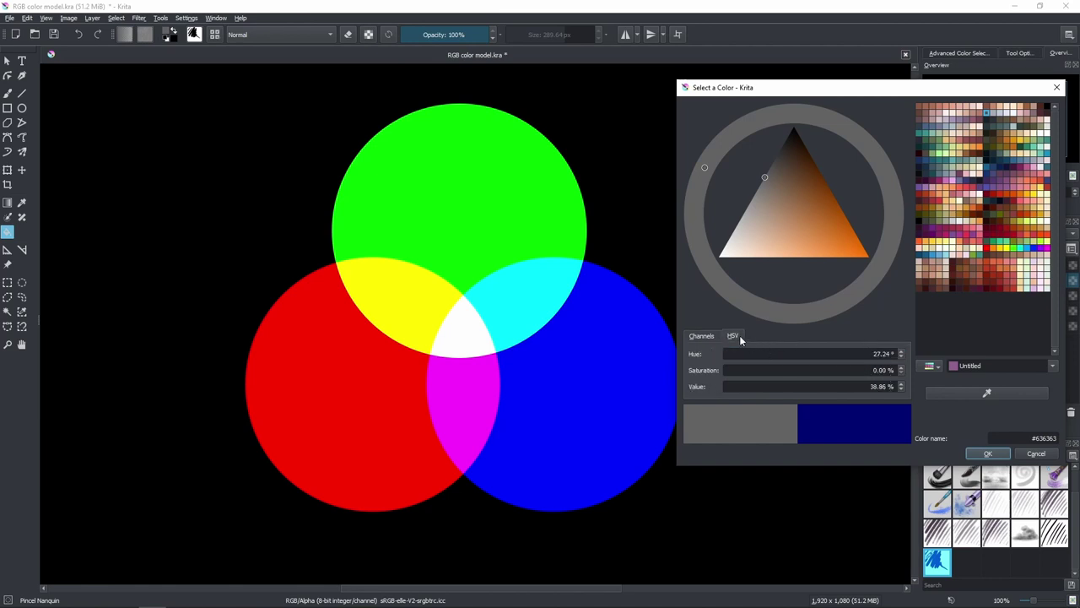
pyautogui.click(903, 368)
pyautogui.moveTo(904, 371); pyautogui.dragTo(904, 370)
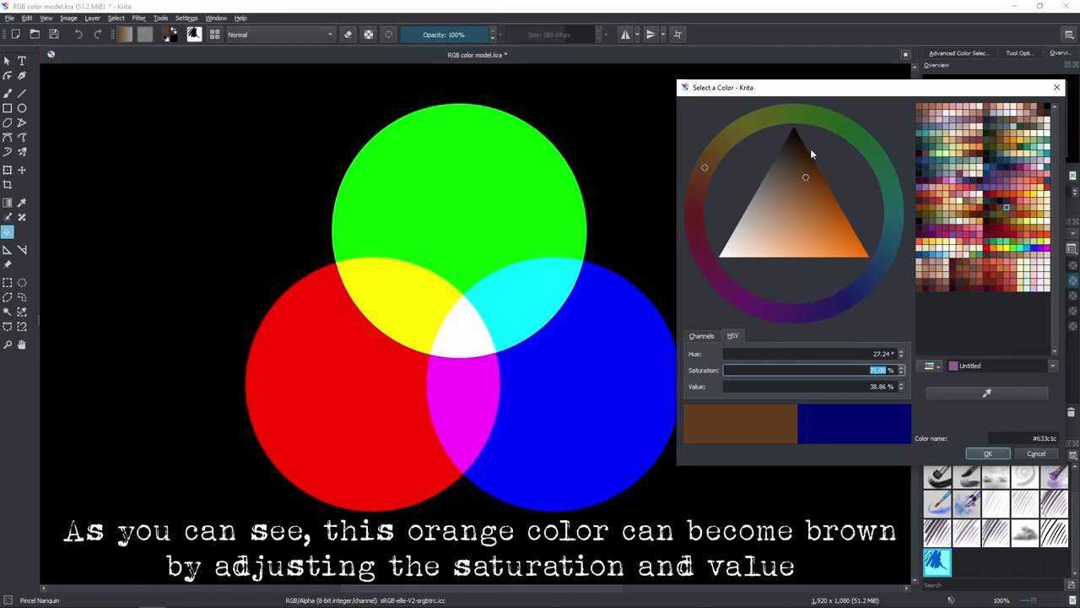
# Step: Examine the brown's red, green and blue channel values
pyautogui.click(896, 334)
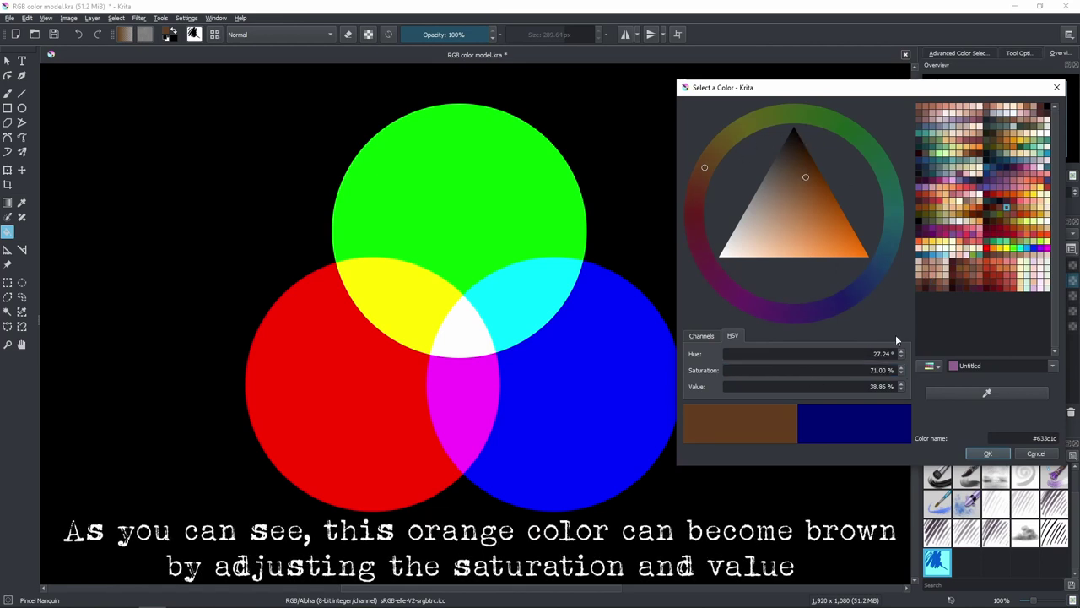
pyautogui.click(706, 341)
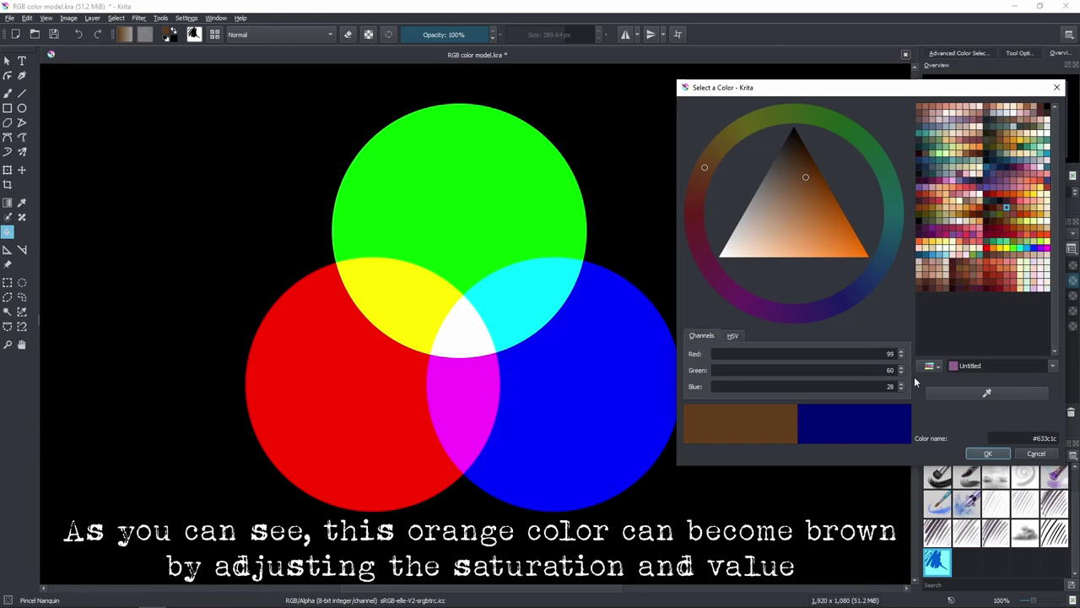
pyautogui.doubleClick(890, 354)
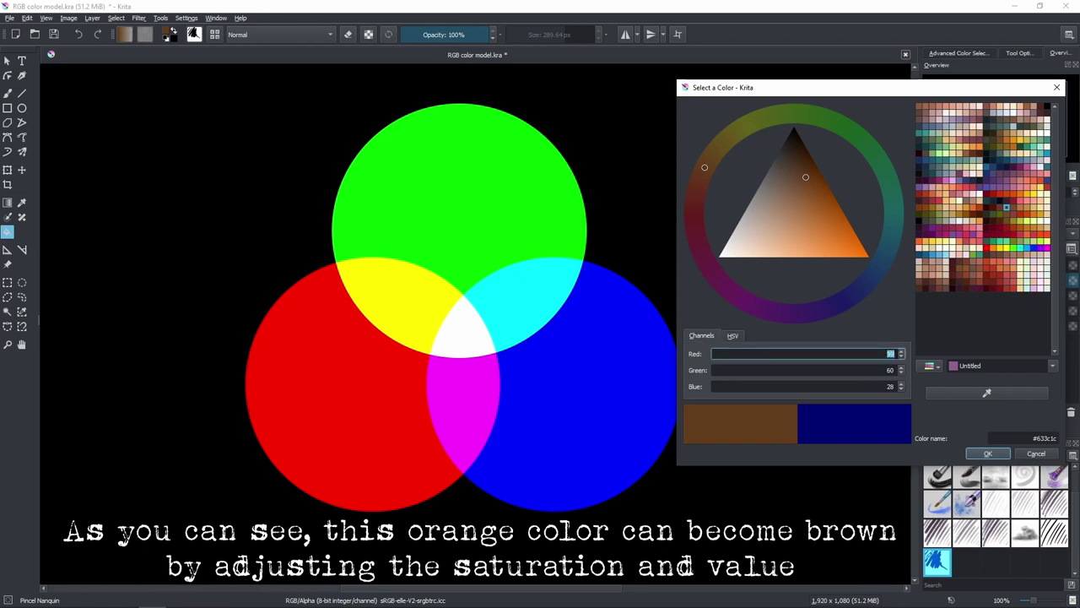
pyautogui.click(885, 348)
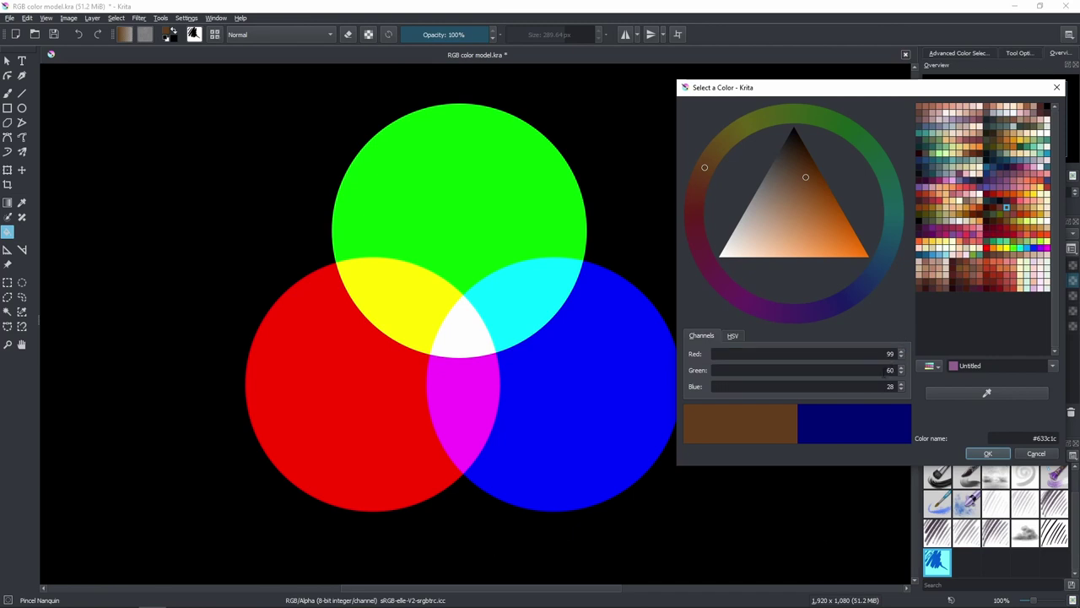
pyautogui.doubleClick(891, 370)
pyautogui.press('Return')
# Step: Set the HSV hue to 0°, saturation to 100% and value to 100% to get pure red #ff0000
pyautogui.click(733, 336)
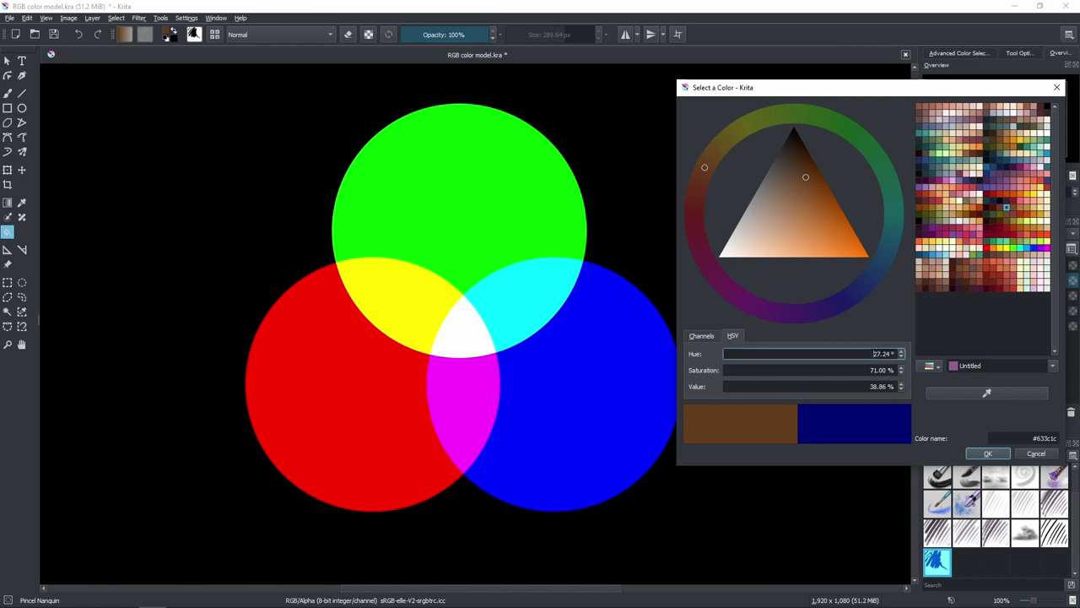
pyautogui.doubleClick(884, 354)
pyautogui.write('0')
pyautogui.press('Return')
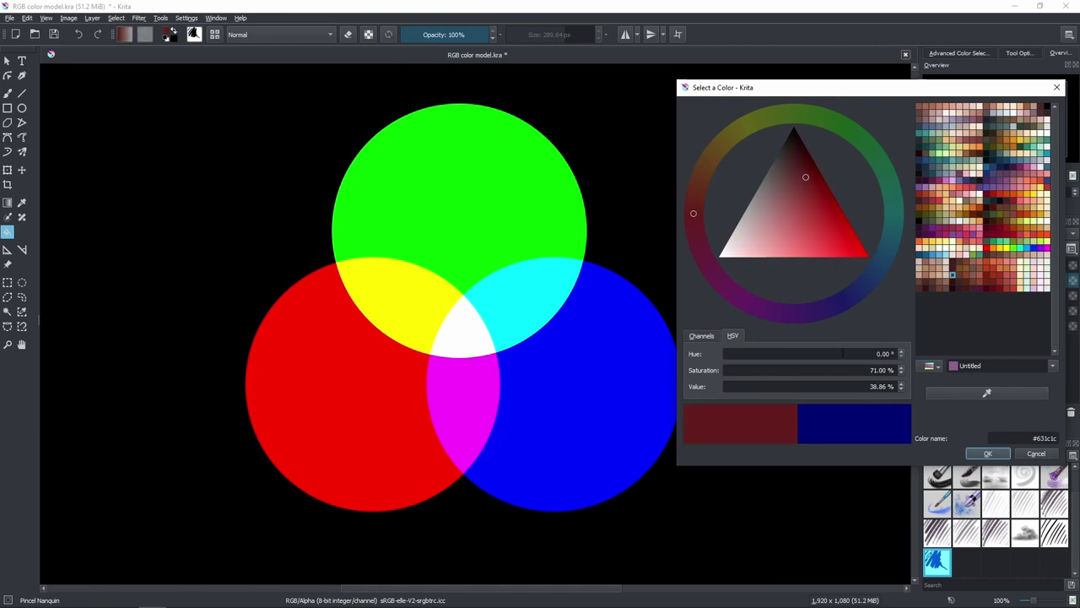
pyautogui.doubleClick(870, 370)
pyautogui.write('1')
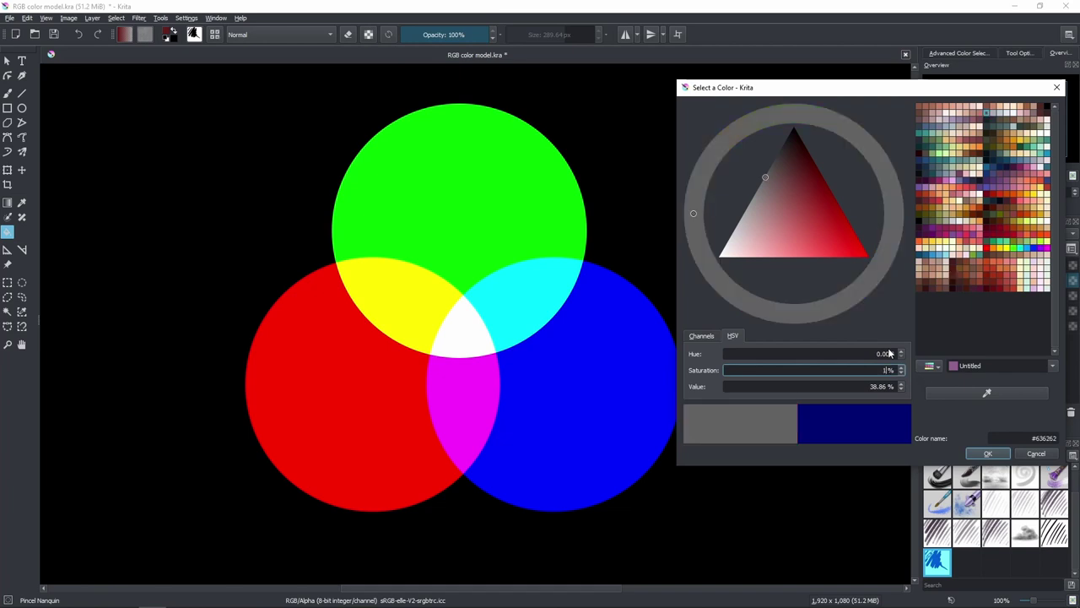
pyautogui.write('00')
pyautogui.click(870, 386)
pyautogui.write('00')
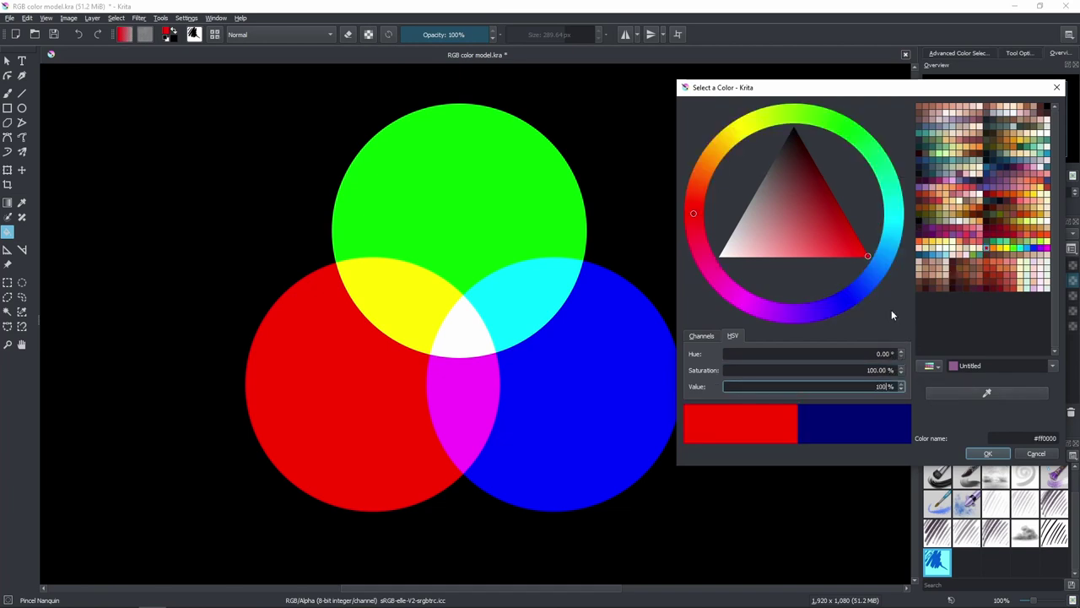
pyautogui.press('Return')
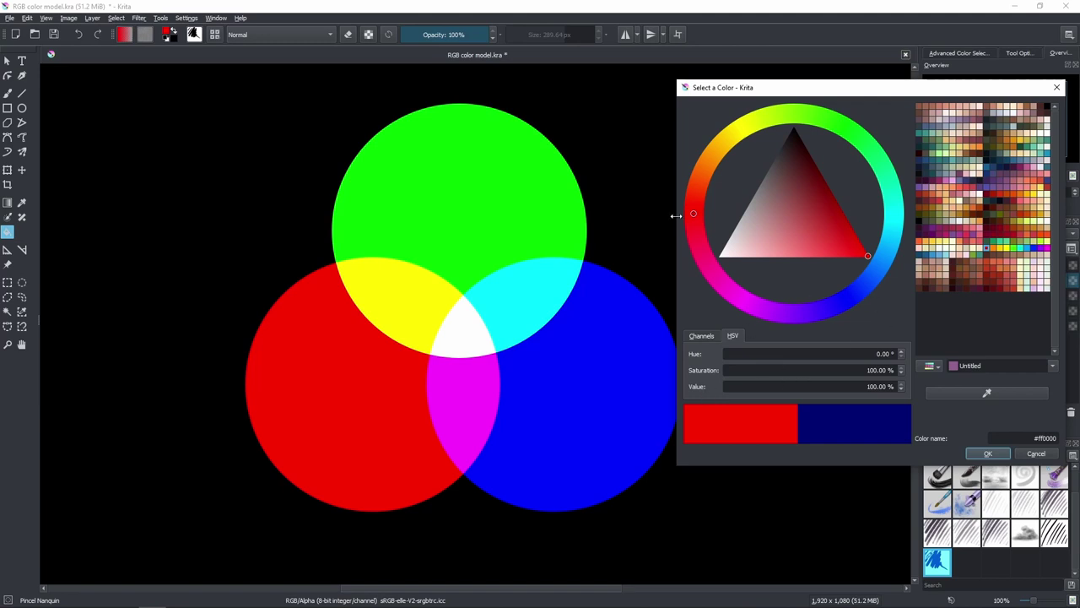
# Step: Compare pure red's red, green and blue channels with its hue, saturation and value
pyautogui.click(702, 338)
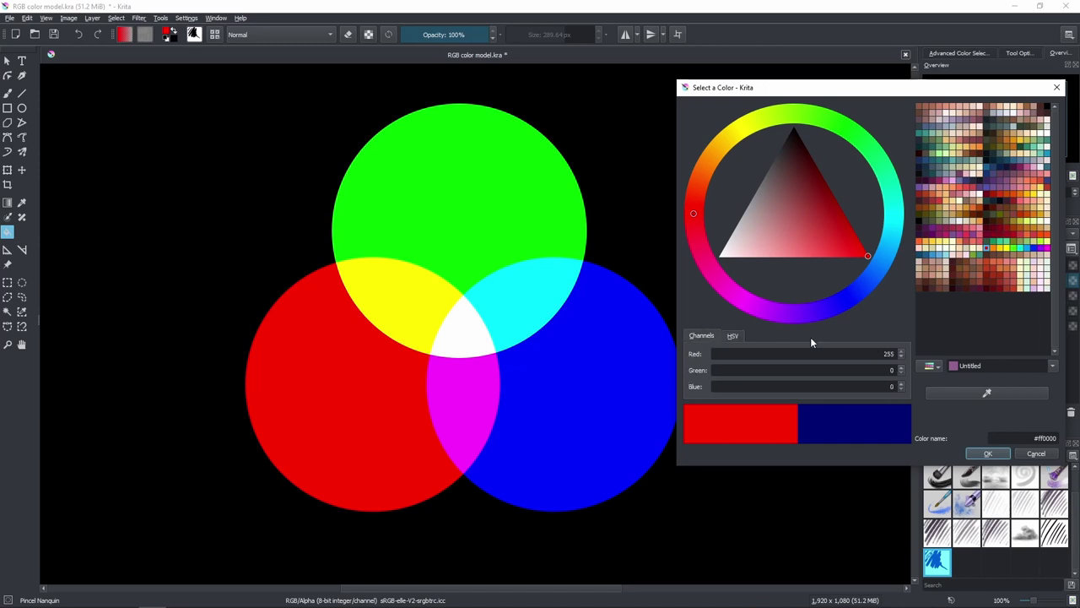
pyautogui.click(884, 354)
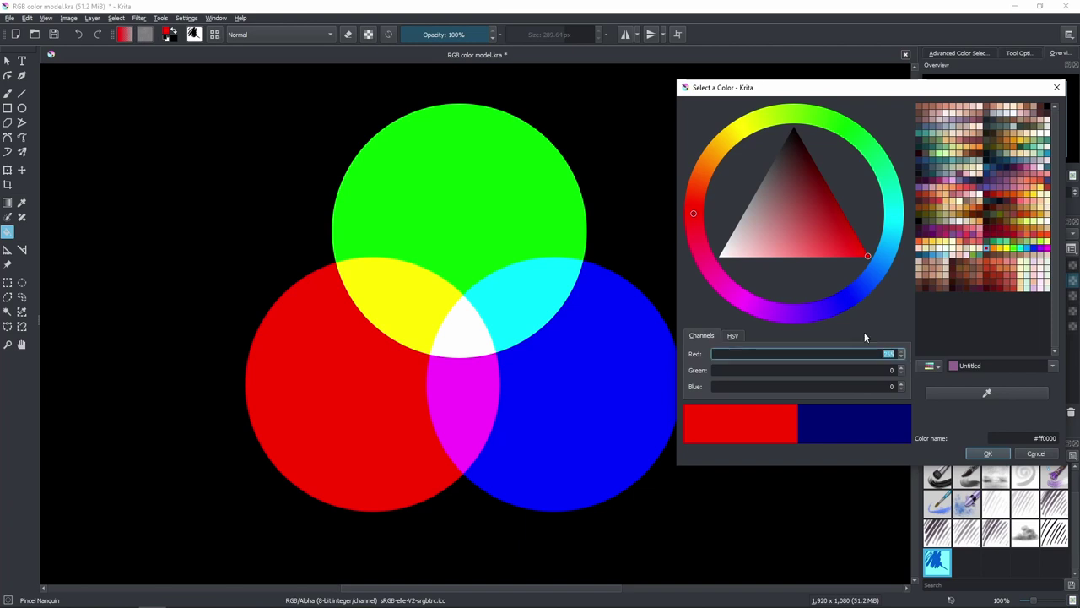
pyautogui.press('Return')
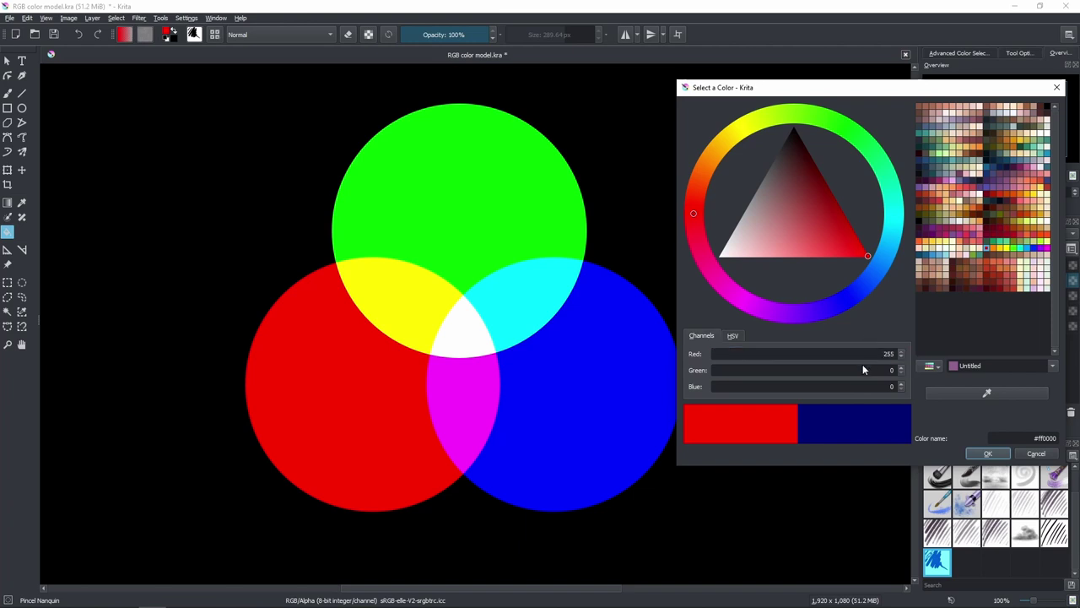
pyautogui.click(734, 336)
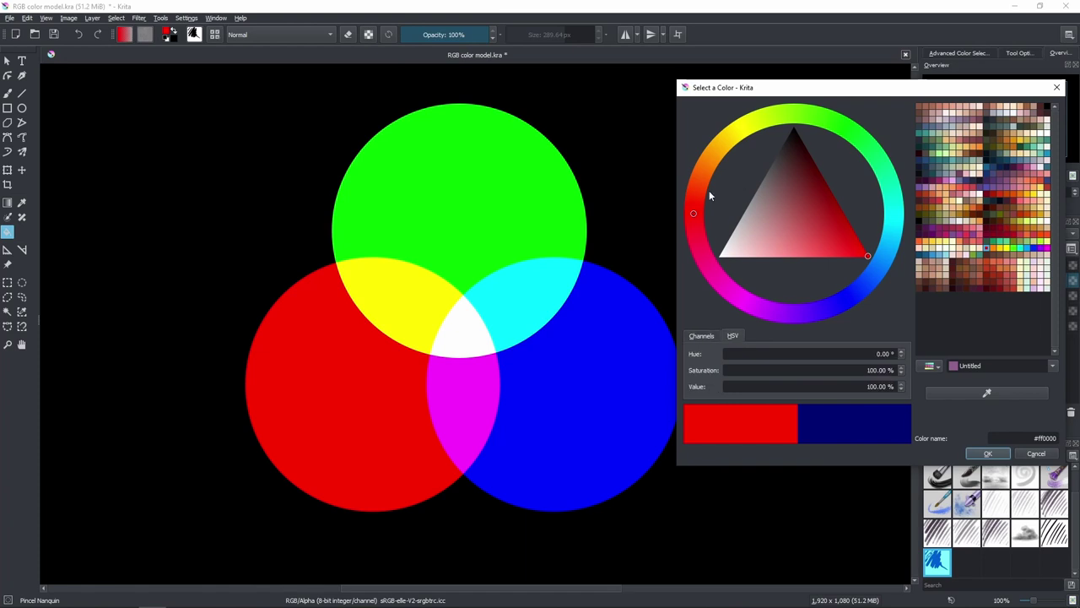
# Step: Shift the hue from red to green at 108.89° and mute it through #3ec81f to #39af1e
pyautogui.moveTo(706, 179)
pyautogui.mouseDown()
pyautogui.moveTo(709, 157)
pyautogui.moveTo(786, 122)
pyautogui.moveTo(835, 121)
pyautogui.moveTo(879, 163)
pyautogui.moveTo(840, 128)
pyautogui.moveTo(790, 114)
pyautogui.moveTo(709, 167)
pyautogui.moveTo(863, 140)
pyautogui.moveTo(748, 132)
pyautogui.moveTo(825, 121)
pyautogui.mouseUp()
pyautogui.click(834, 231)
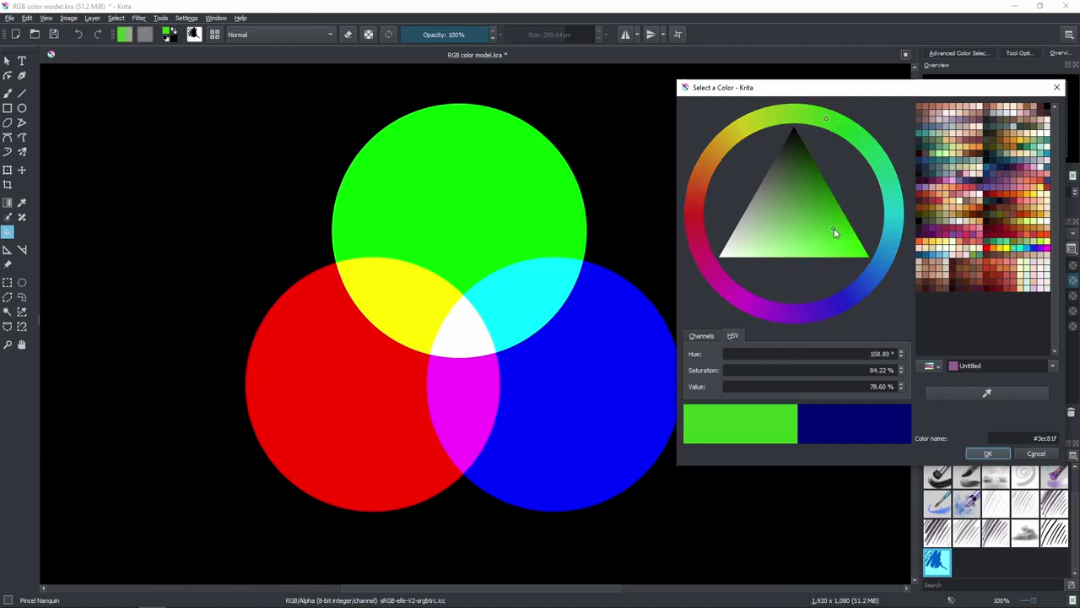
pyautogui.moveTo(833, 233)
pyautogui.mouseDown()
pyautogui.moveTo(824, 216)
pyautogui.moveTo(881, 277)
pyautogui.moveTo(821, 166)
pyautogui.moveTo(824, 249)
pyautogui.moveTo(832, 241)
pyautogui.moveTo(815, 225)
pyautogui.moveTo(766, 222)
pyautogui.moveTo(827, 220)
pyautogui.mouseUp()
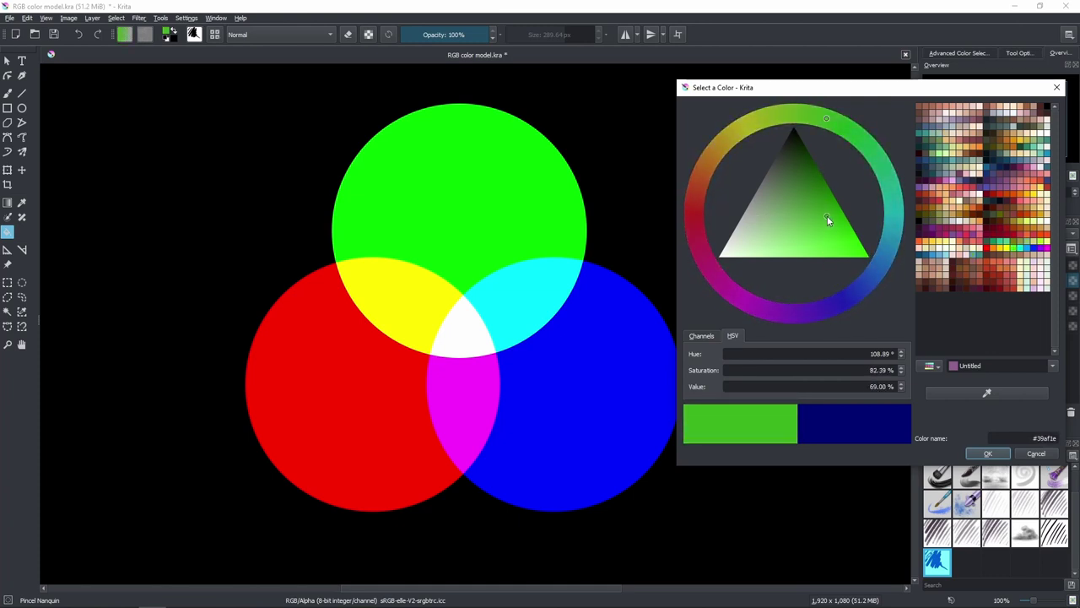
# Step: Move the hue to 95.59°, brighten the colour to #7cff22, and shift the hue further towards yellow to 79.19°
pyautogui.click(804, 118)
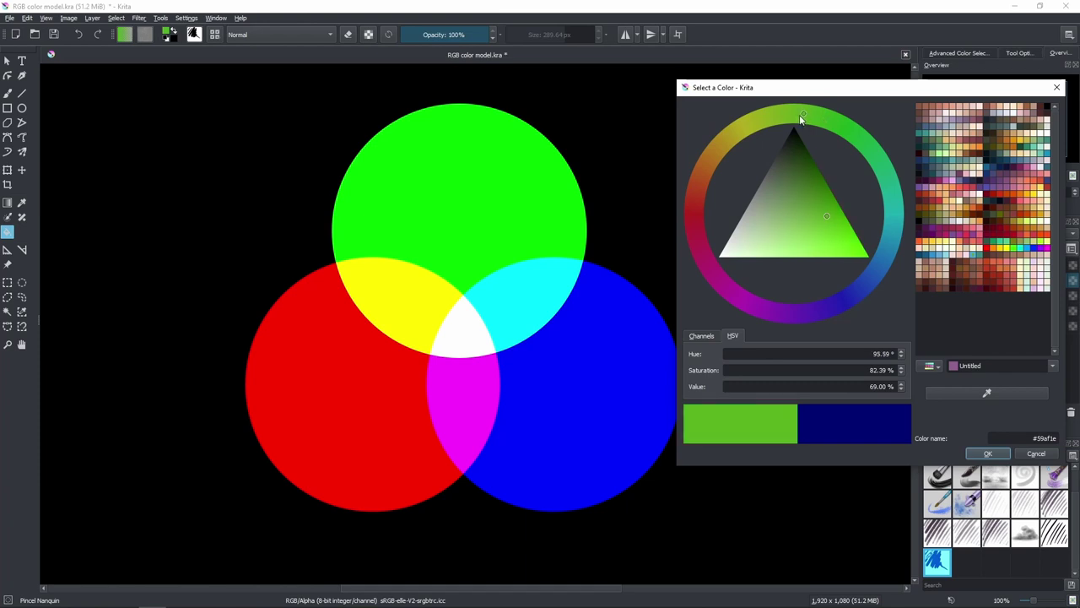
pyautogui.moveTo(831, 225); pyautogui.dragTo(847, 273)
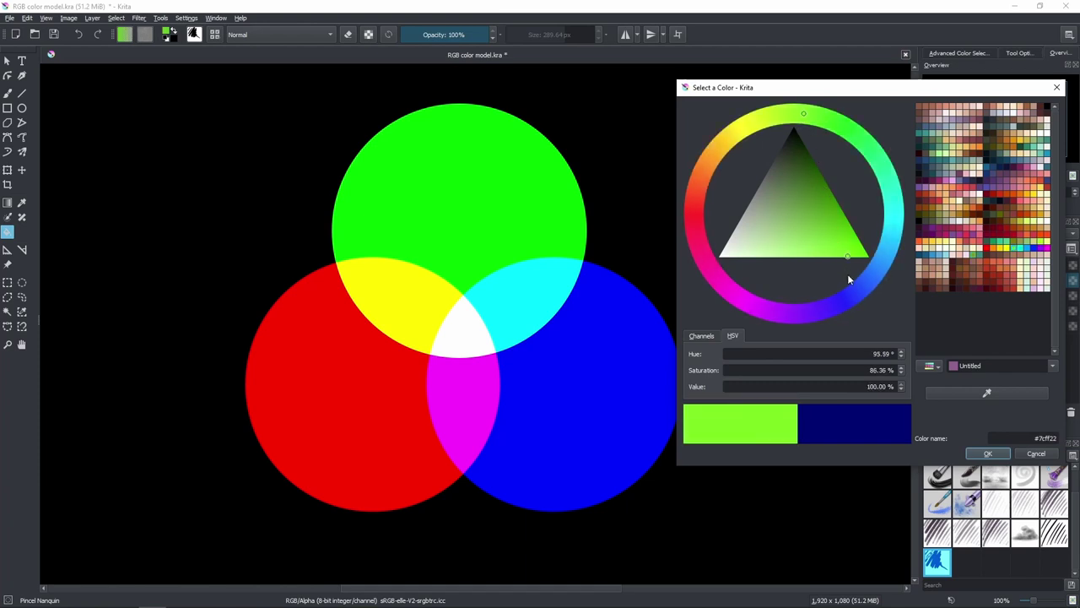
pyautogui.click(785, 115)
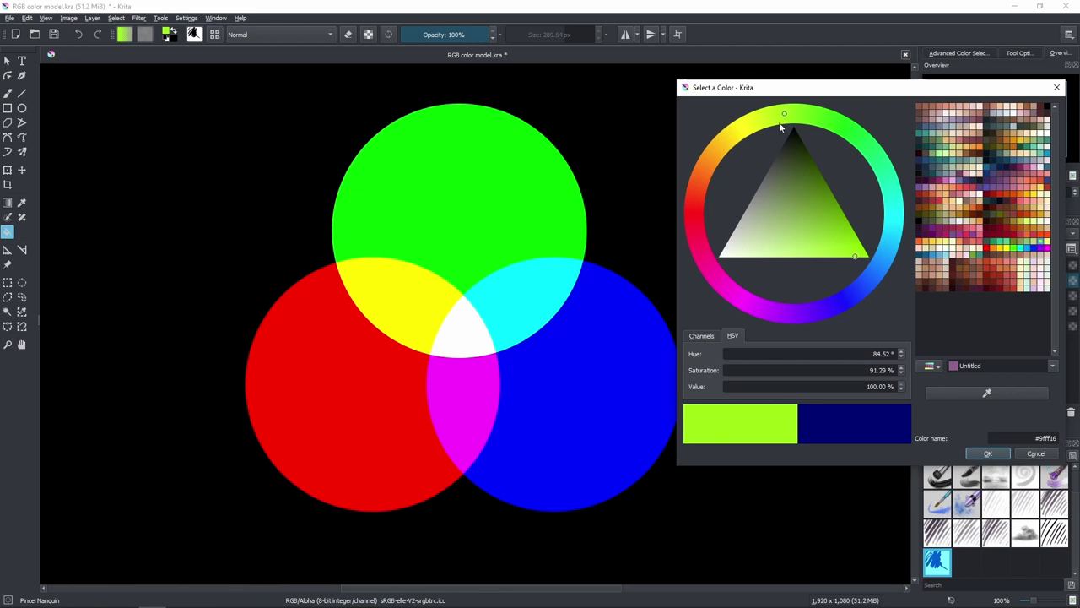
pyautogui.click(782, 117)
pyautogui.click(775, 115)
# Step: Vary the yellow-green's saturation and value through #c8ff53 and #81a339 to the fully saturated #adff00
pyautogui.moveTo(854, 260); pyautogui.dragTo(819, 264)
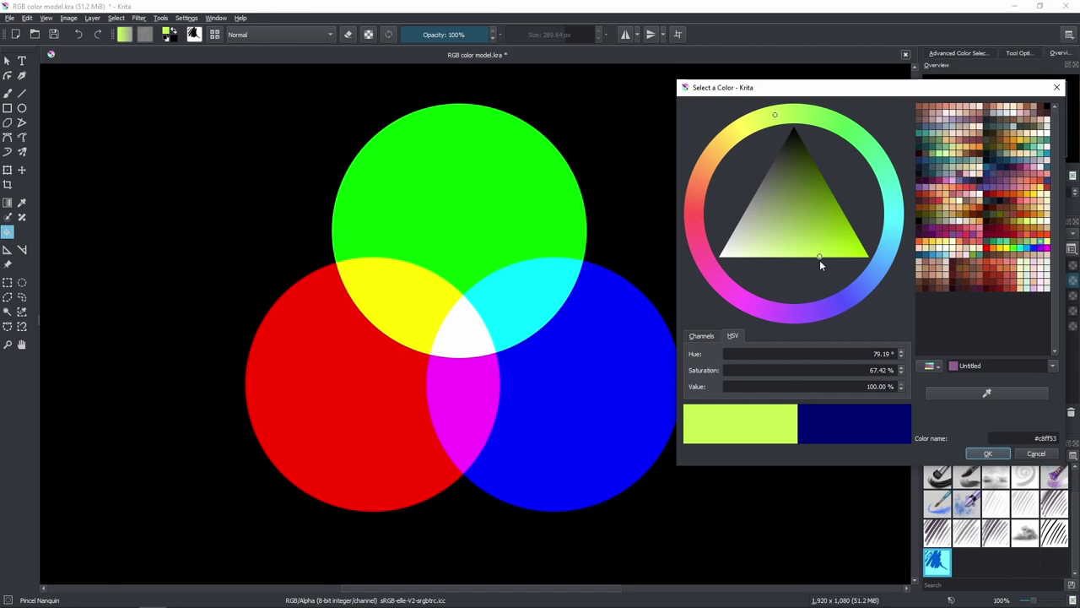
pyautogui.click(808, 210)
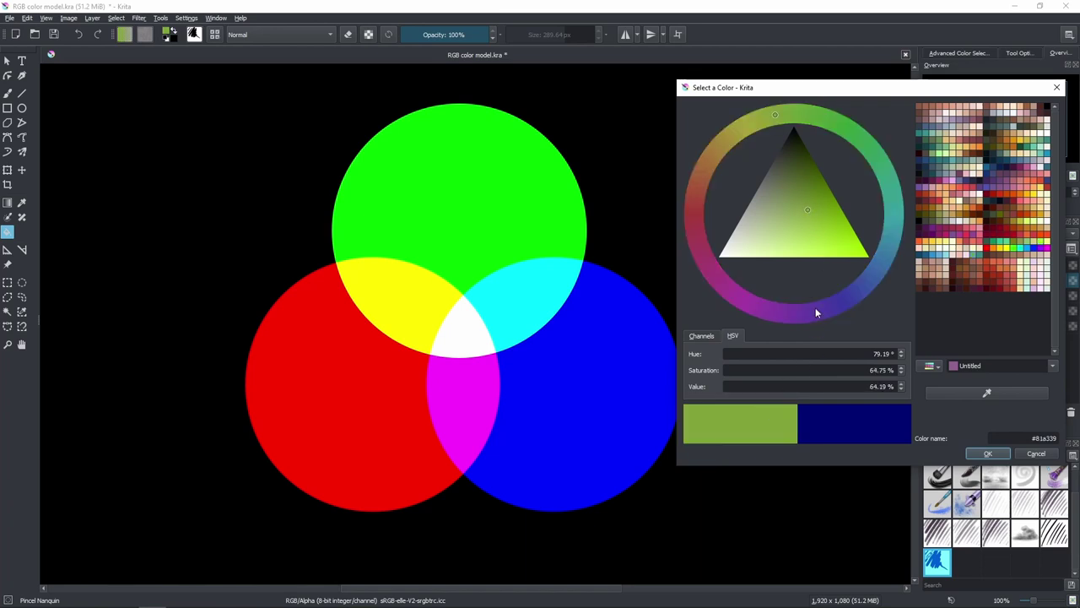
pyautogui.moveTo(830, 247); pyautogui.dragTo(912, 311)
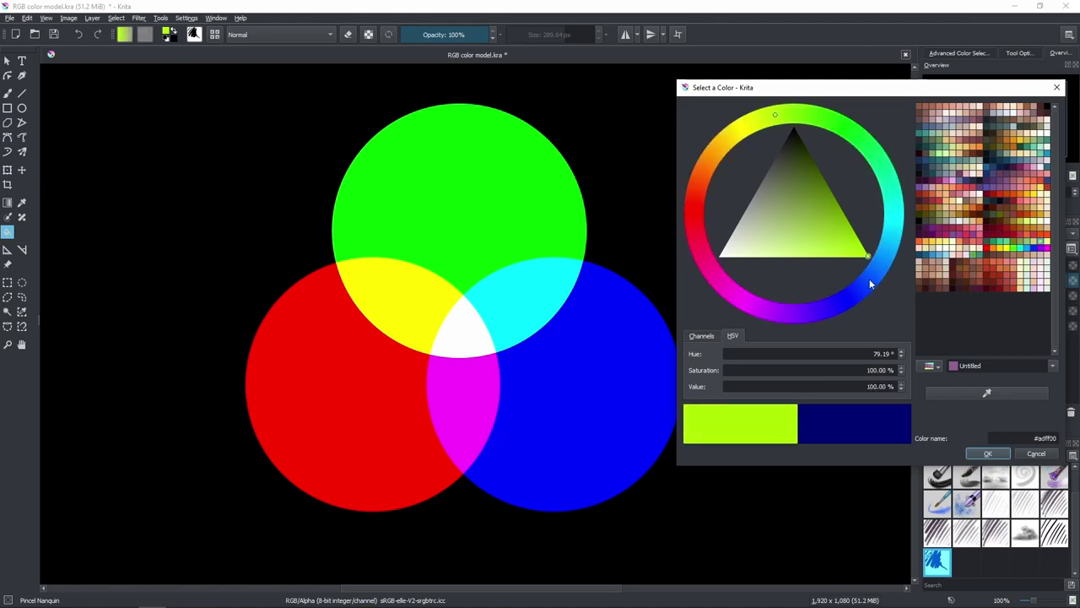